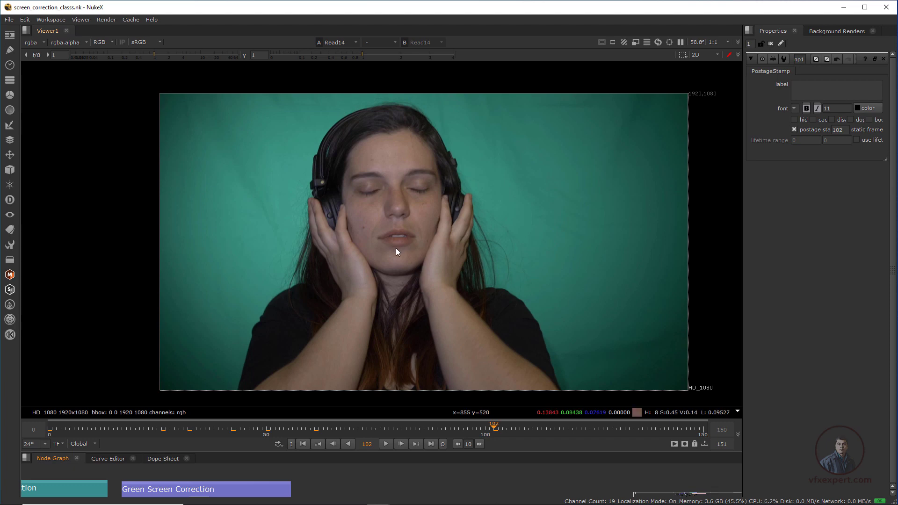
Examine the raw green screen plate up close for lighting and colour variation across the backdrop.
mouse_move(498, 428)
mouse_down()
mouse_move(277, 429)
mouse_move(492, 444)
mouse_up()
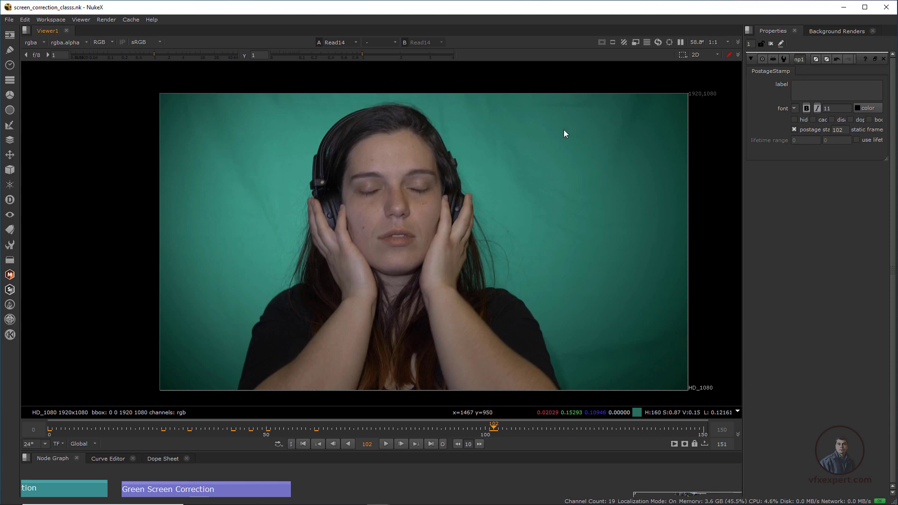
scroll(550, 133, up, 2)
scroll(538, 182, down, 3)
middle_drag(575, 194, 458, 212)
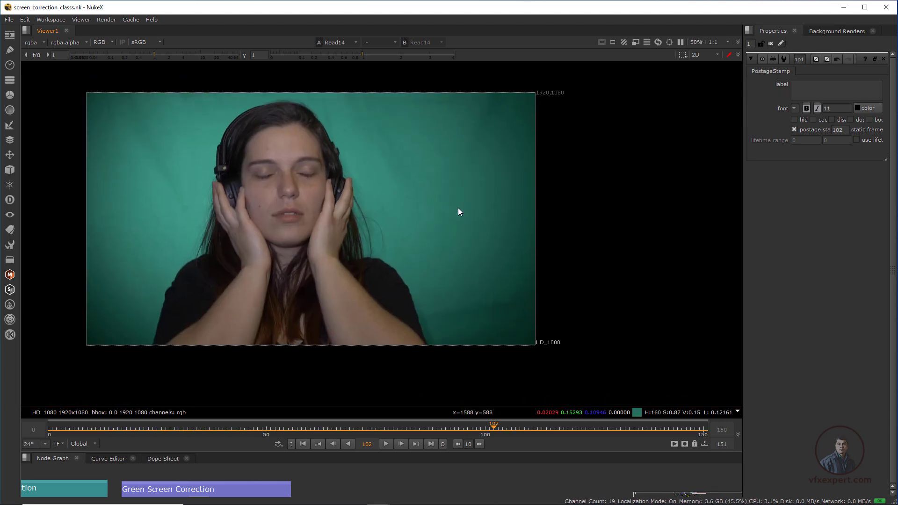
scroll(458, 212, up, 2)
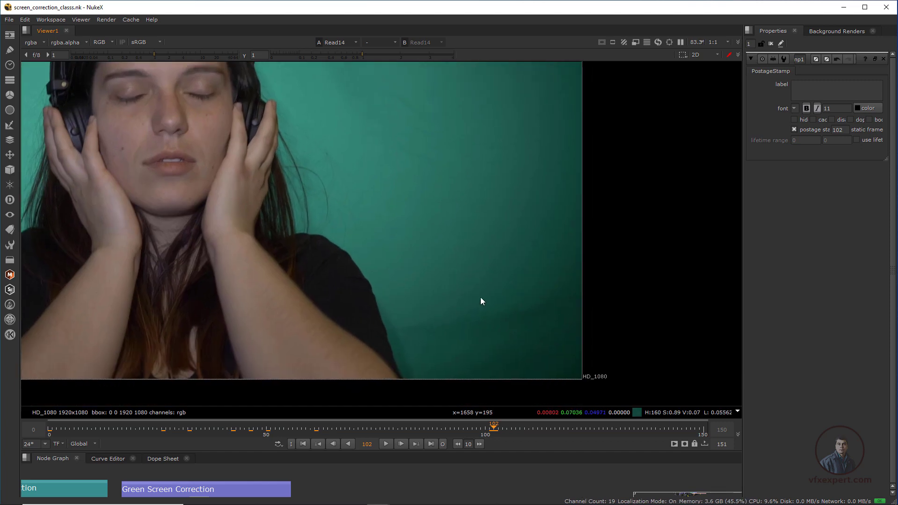
scroll(532, 317, down, 2)
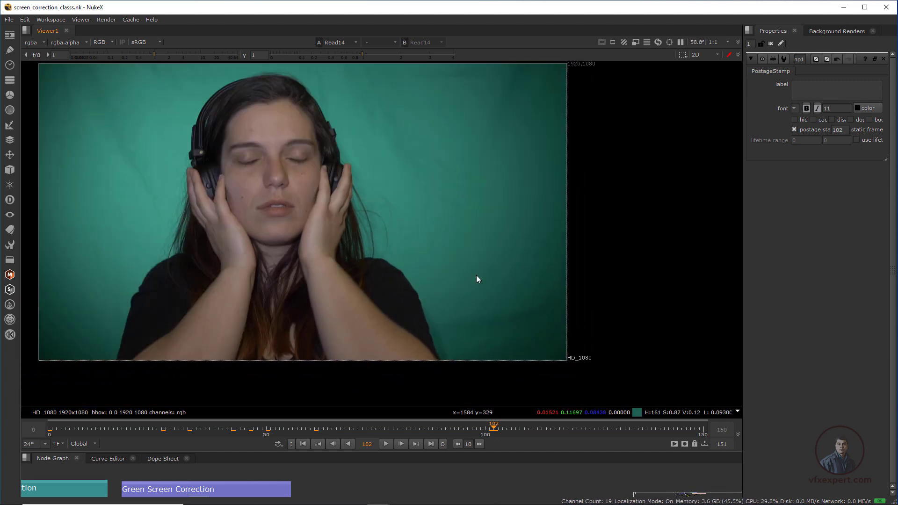
middle_drag(476, 275, 522, 328)
middle_drag(461, 285, 490, 253)
scroll(487, 257, up, 1)
scroll(430, 311, down, 1)
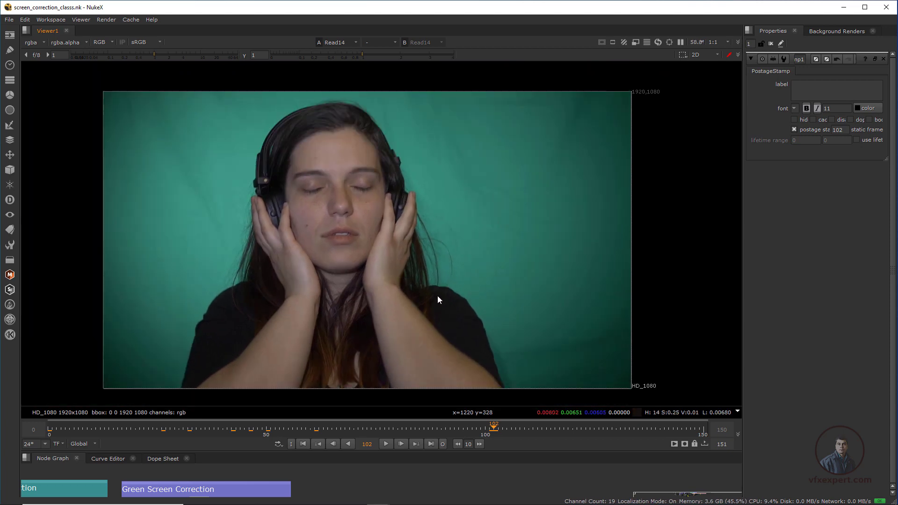
scroll(459, 297, up, 1)
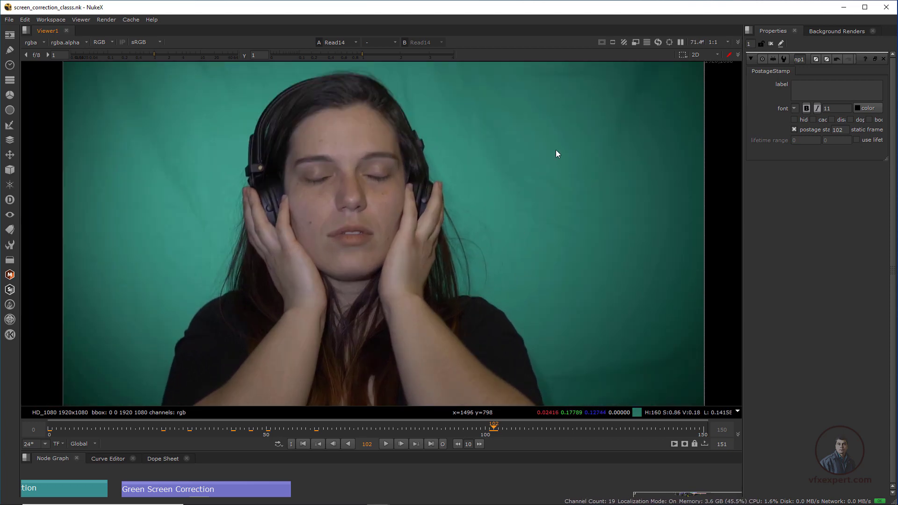
scroll(529, 183, down, 1)
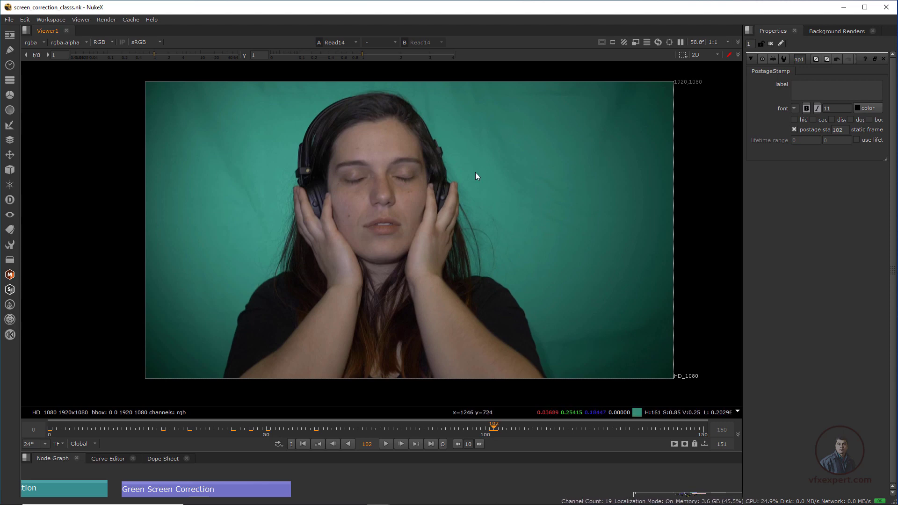
Compare the corrected green screen with its finished composites over the window backgrounds, inspecting the hair and hand edges.
key(2)
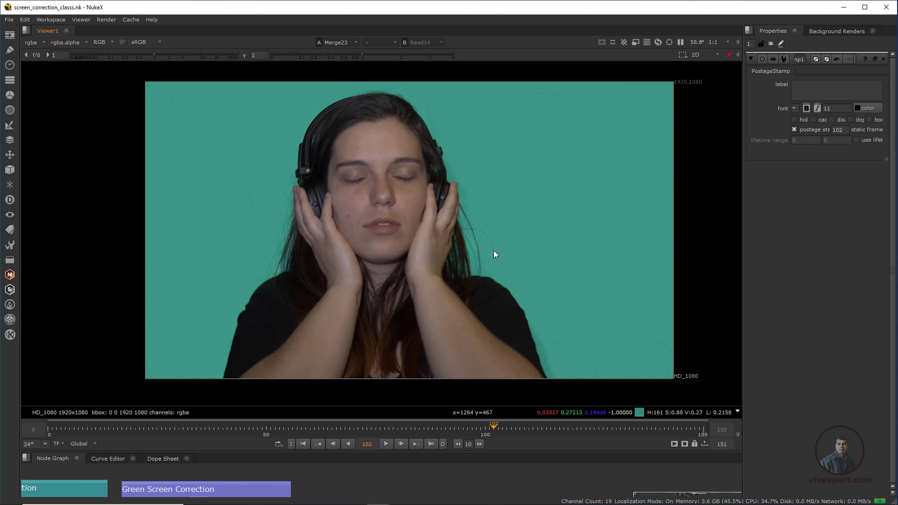
key(1)
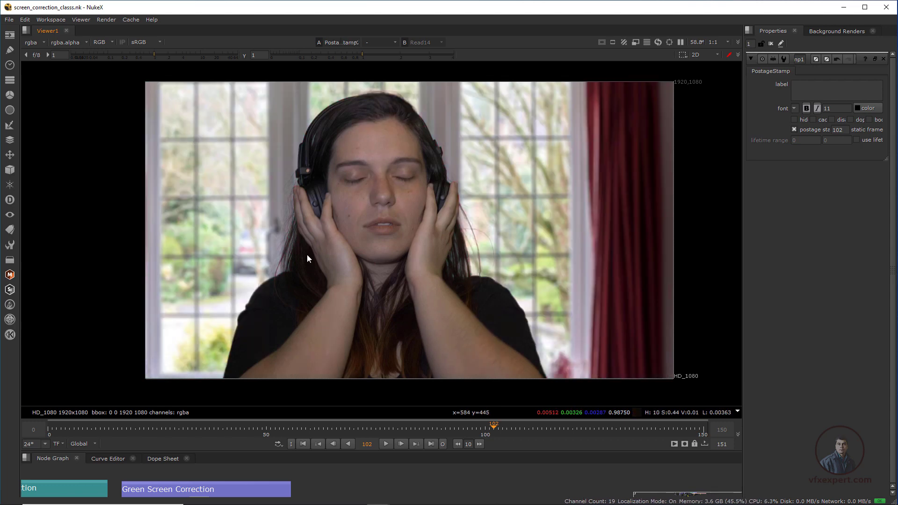
scroll(281, 234, up, 2)
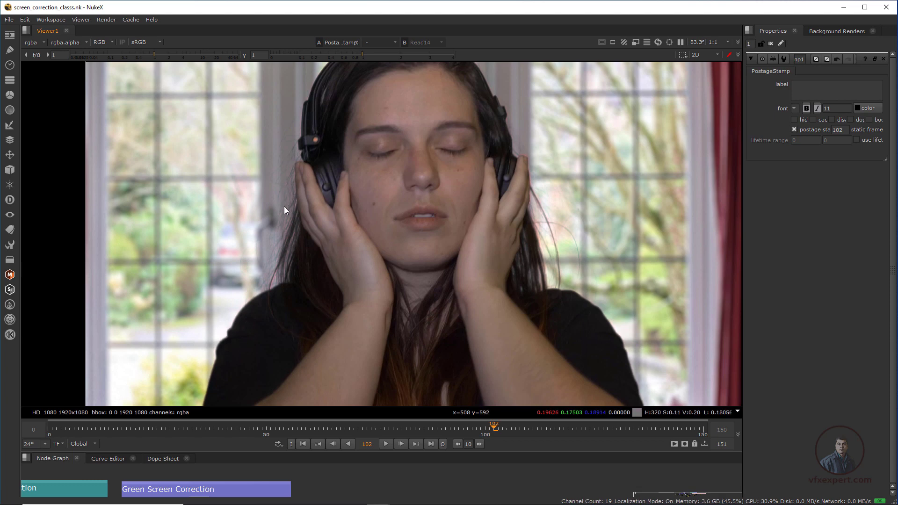
scroll(554, 236, down, 1)
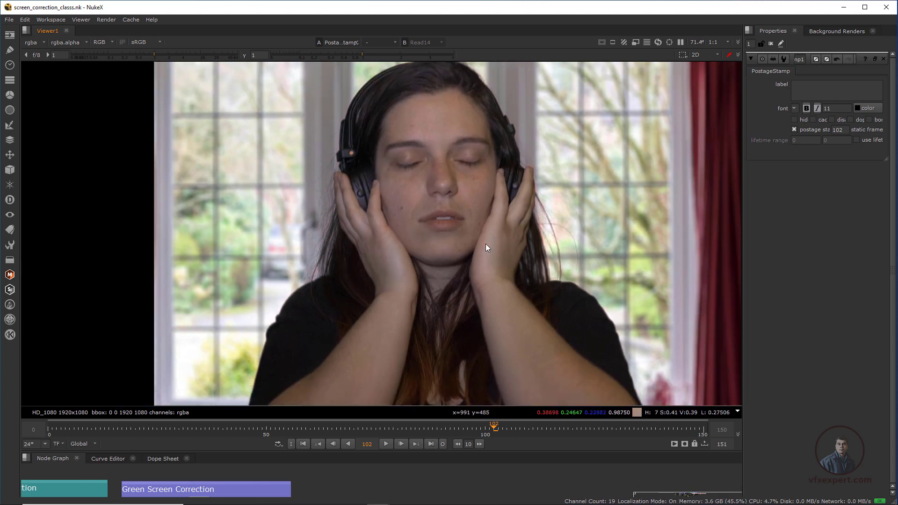
scroll(373, 246, up, 2)
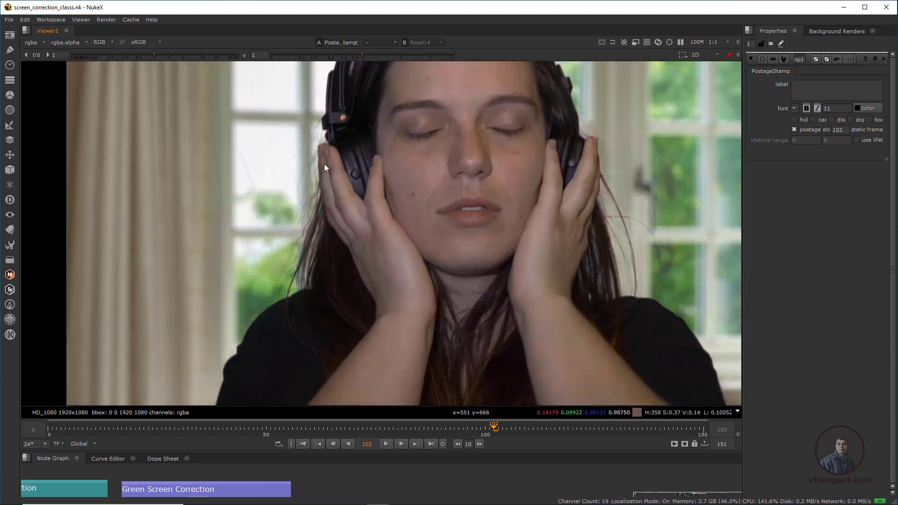
scroll(538, 311, down, 3)
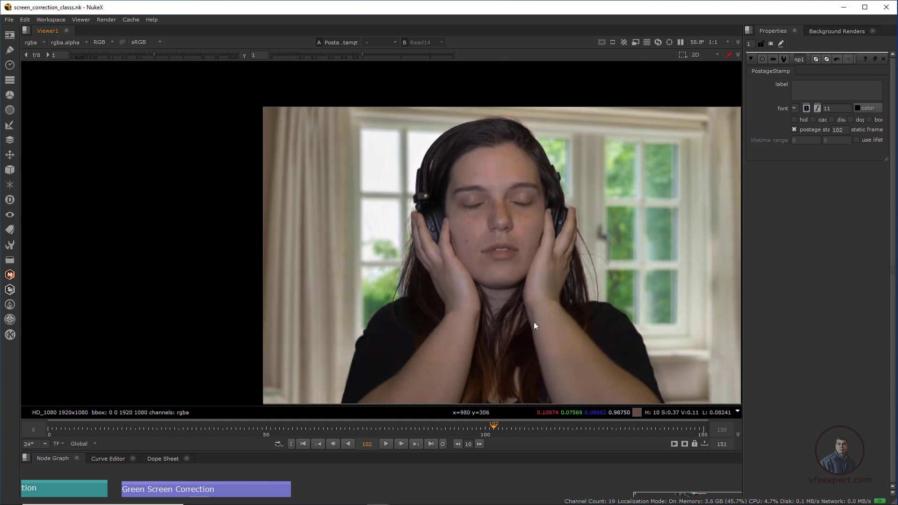
scroll(409, 308, up, 1)
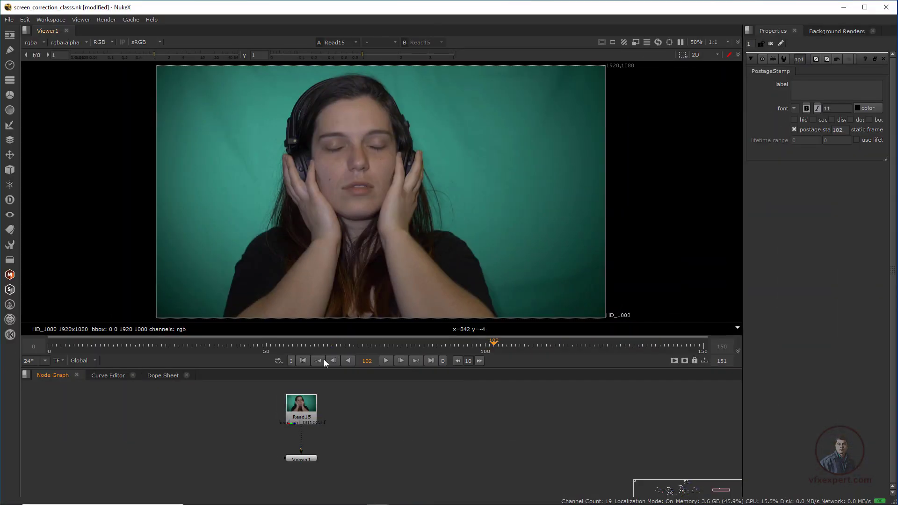
Play the Read15 footage from the first frame to about frame 26 and inspect the plate there.
click(304, 361)
click(387, 361)
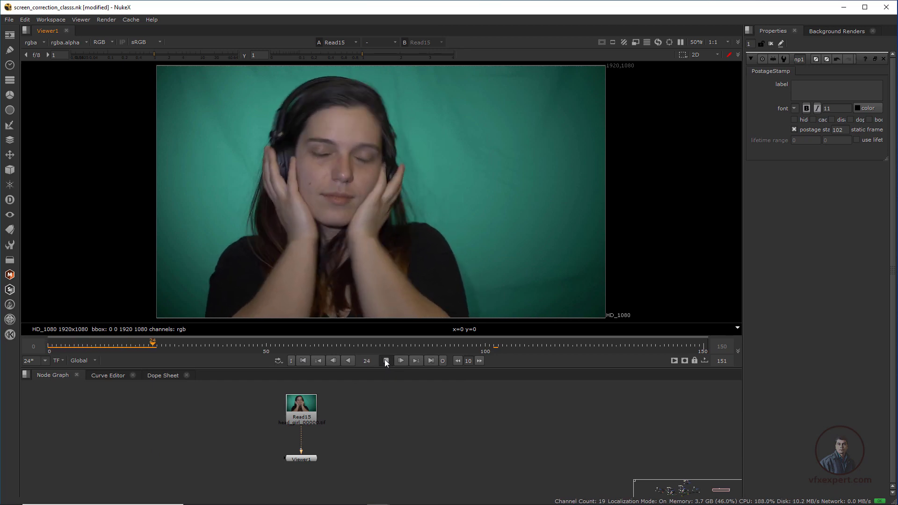
click(385, 361)
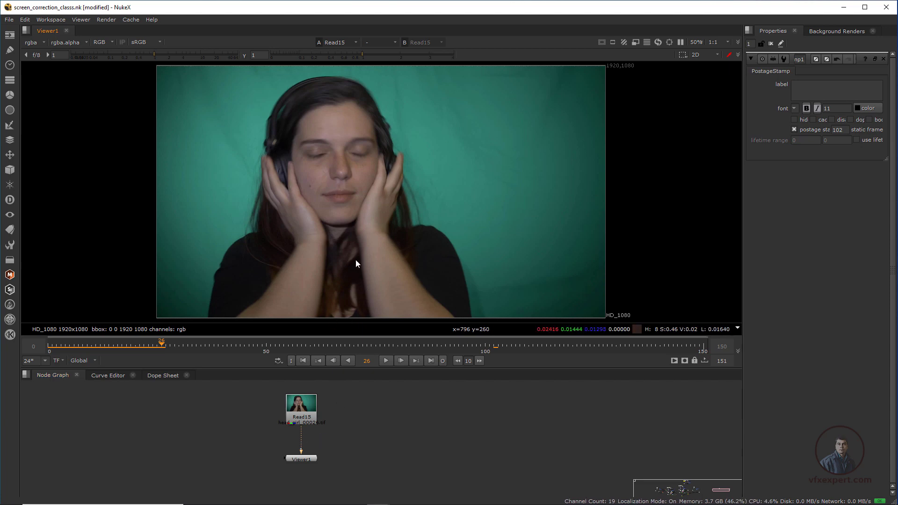
scroll(448, 211, up, 1)
scroll(457, 206, up, 1)
scroll(513, 207, down, 2)
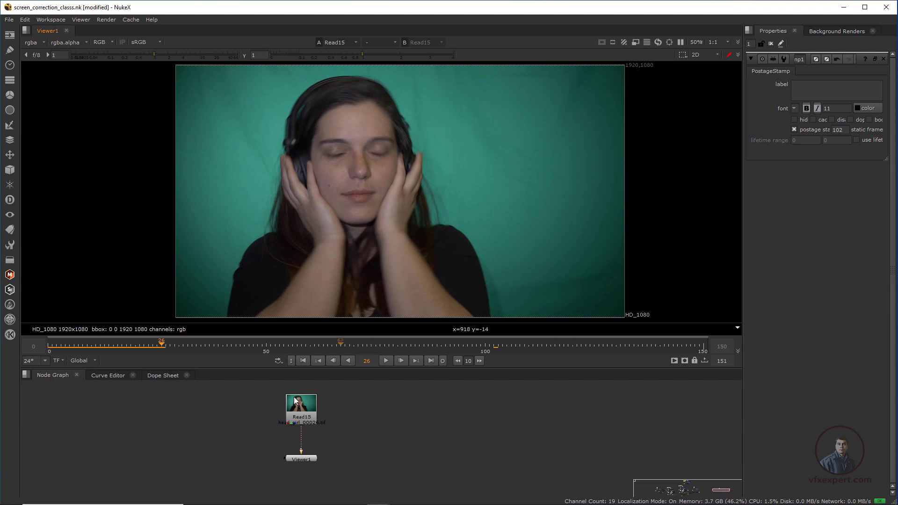
Add a Keylight node below the Read15 footage.
scroll(314, 434, up, 2)
middle_drag(289, 421, 325, 404)
click(325, 403)
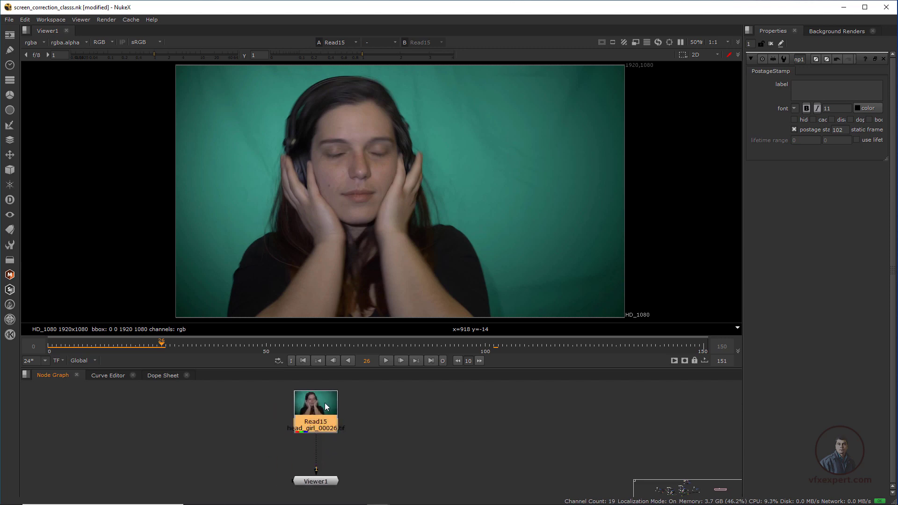
key(Tab)
text(key)
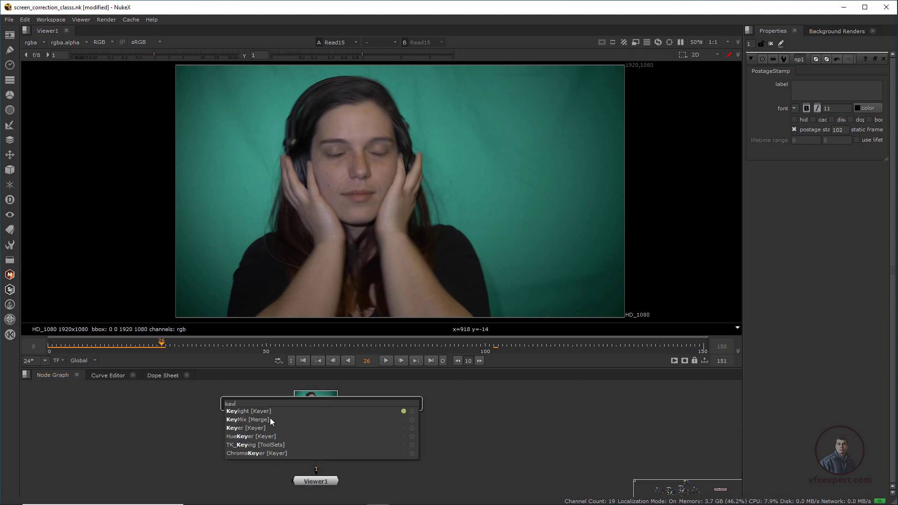
key(Return)
Sample Keylight's screen colour from the green backdrop beside the woman's head and display the alpha channel.
click(852, 107)
scroll(469, 186, up, 1)
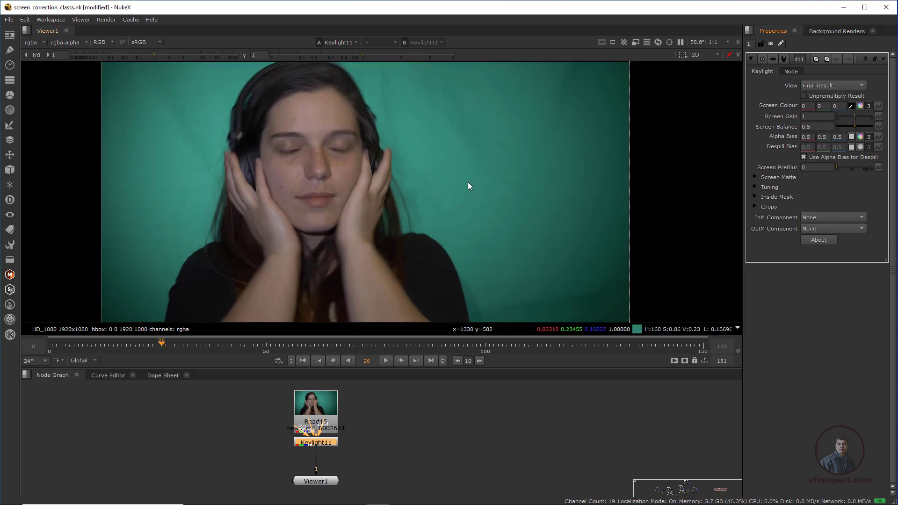
scroll(467, 183, up, 1)
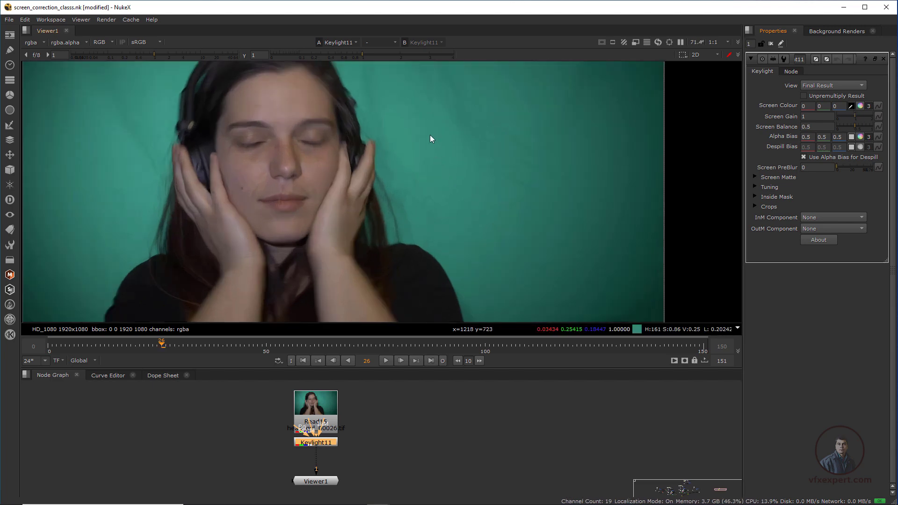
ctrl+shift+drag(430, 135, 447, 161)
key(a)
scroll(429, 195, down, 3)
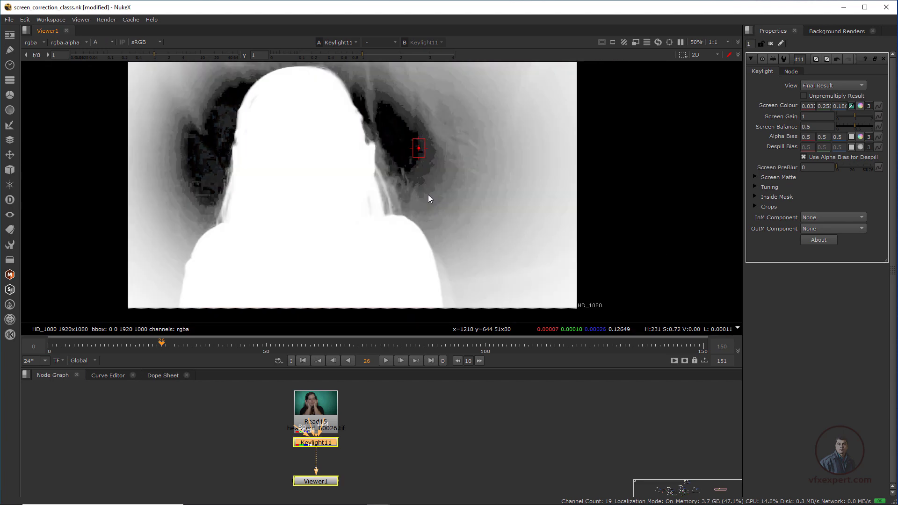
Try to clean the matte by setting Keylight's Screen Gain to 1.14 and Clip Black to 0.415.
drag(743, 164, 639, 176)
drag(801, 115, 813, 121)
click(650, 177)
drag(755, 190, 773, 191)
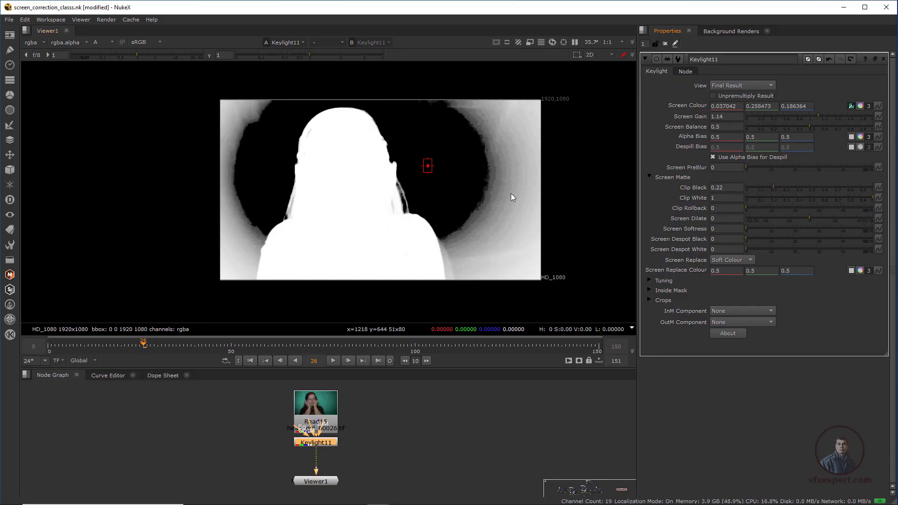
drag(775, 184, 798, 192)
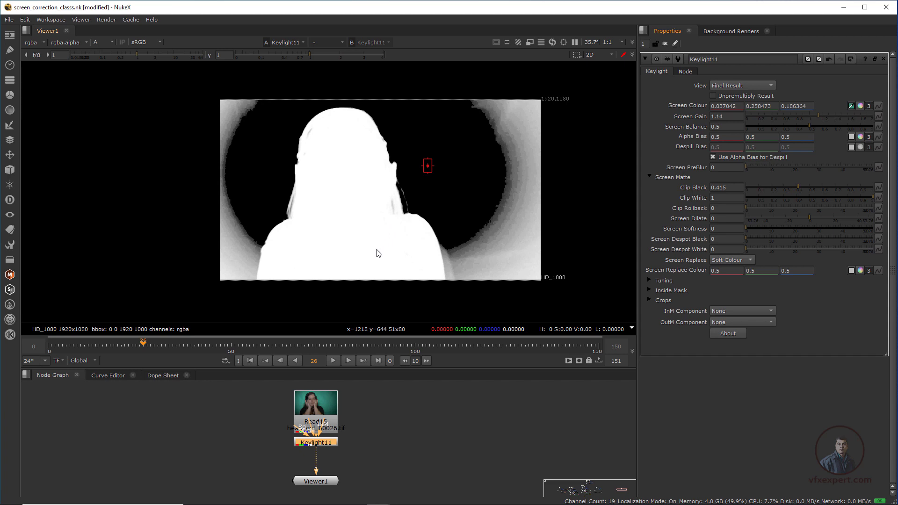
Compare the keyed colour result with the original Read15 plate, examining the hair edges and the backdrop.
drag(322, 444, 322, 450)
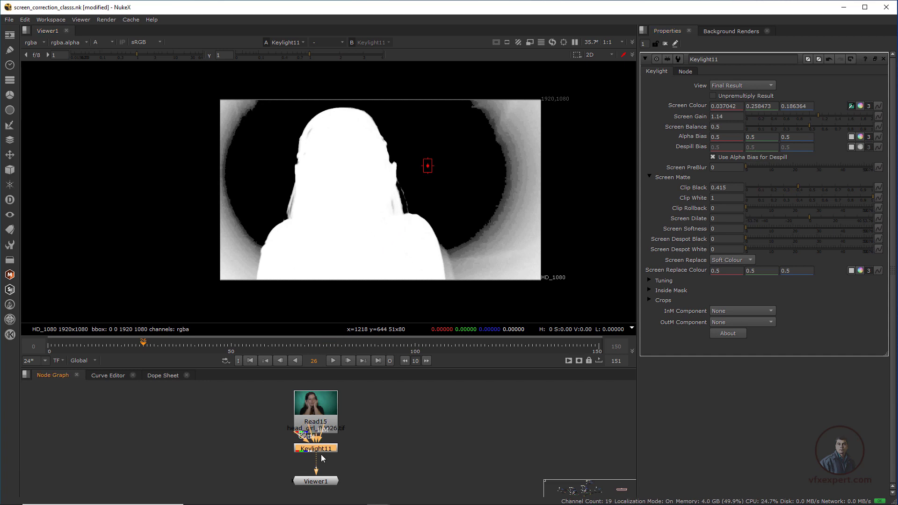
key(a)
scroll(359, 209, up, 2)
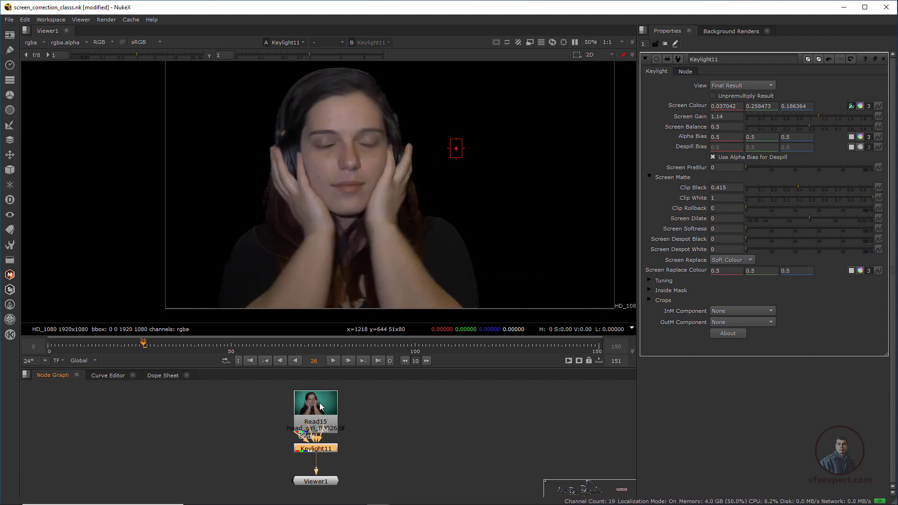
drag(319, 403, 320, 391)
key(1)
scroll(467, 224, down, 2)
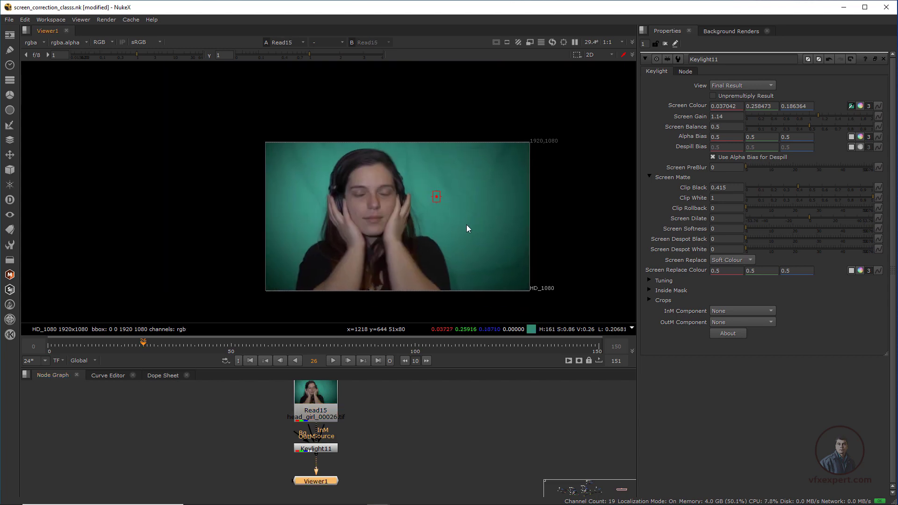
scroll(412, 211, up, 2)
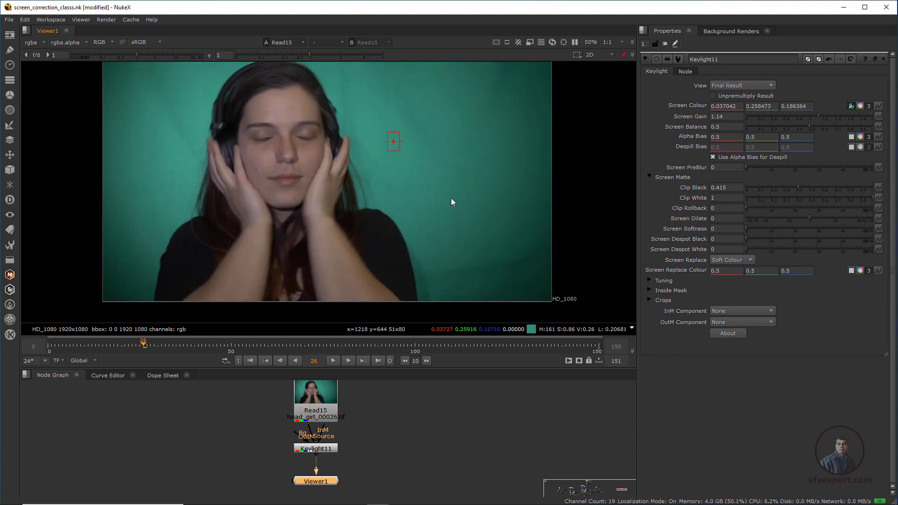
scroll(451, 198, down, 2)
scroll(467, 210, up, 1)
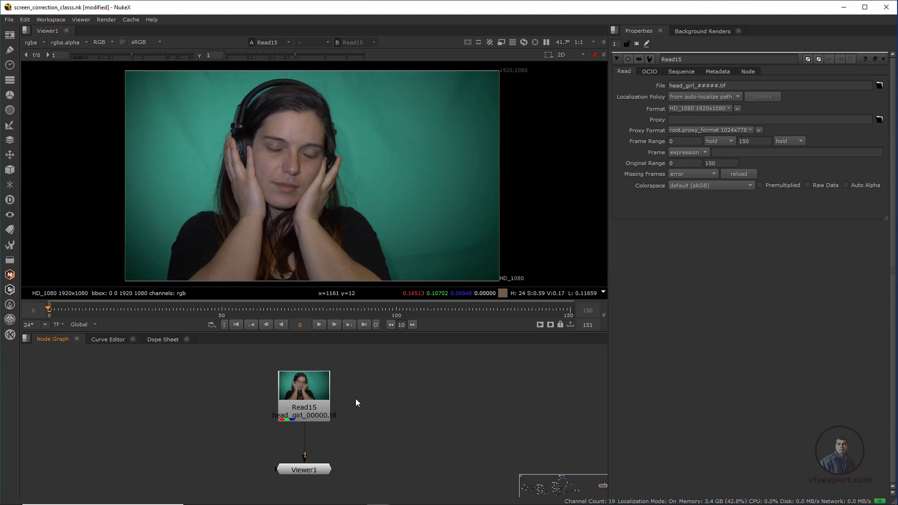
Add a Denoise node below the Read15 footage.
click(300, 391)
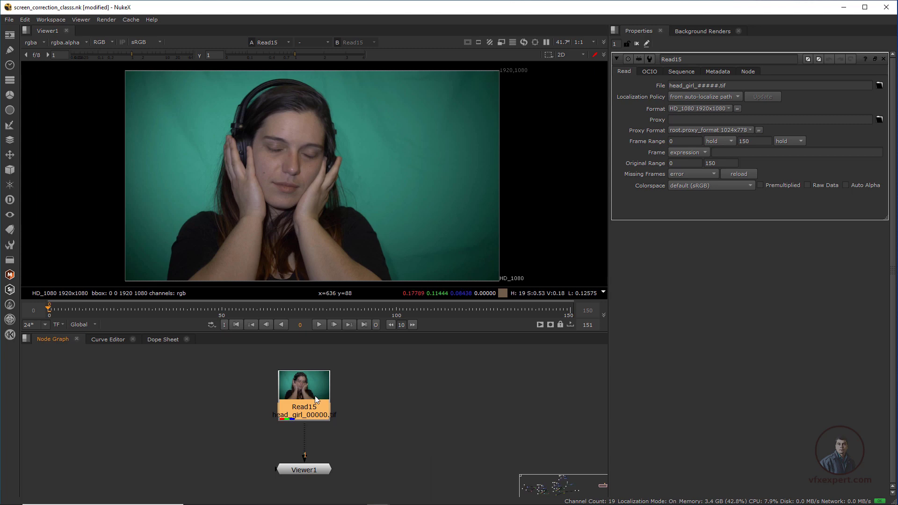
key(Tab)
text(deno)
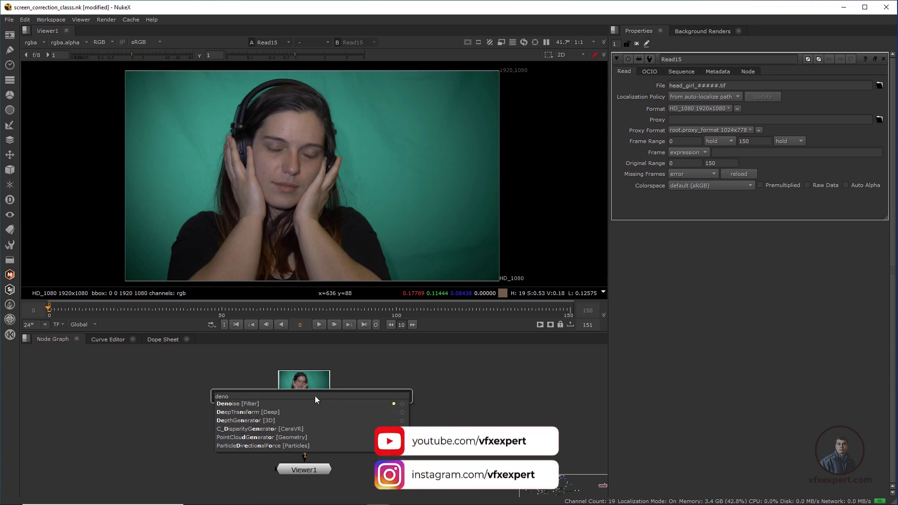
key(Return)
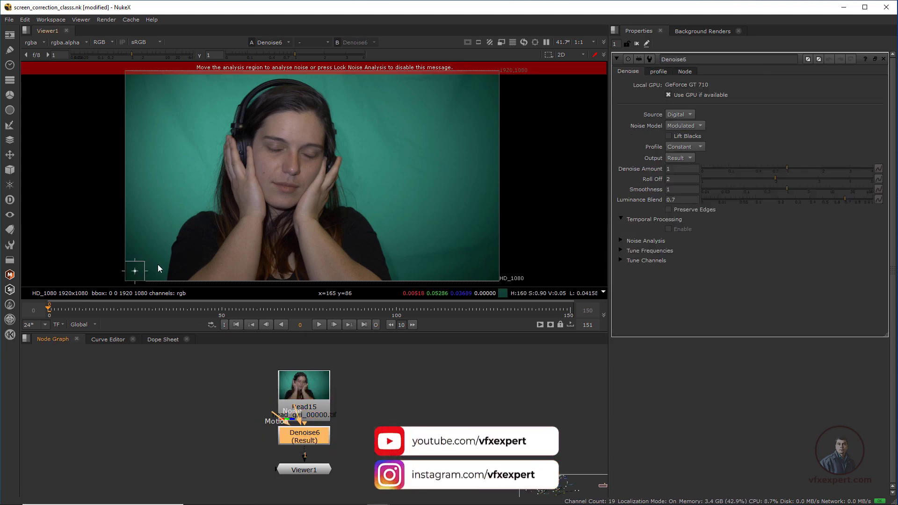
Place the Denoise analysis region on the evenly lit green backdrop beside the woman's head.
drag(135, 273, 378, 105)
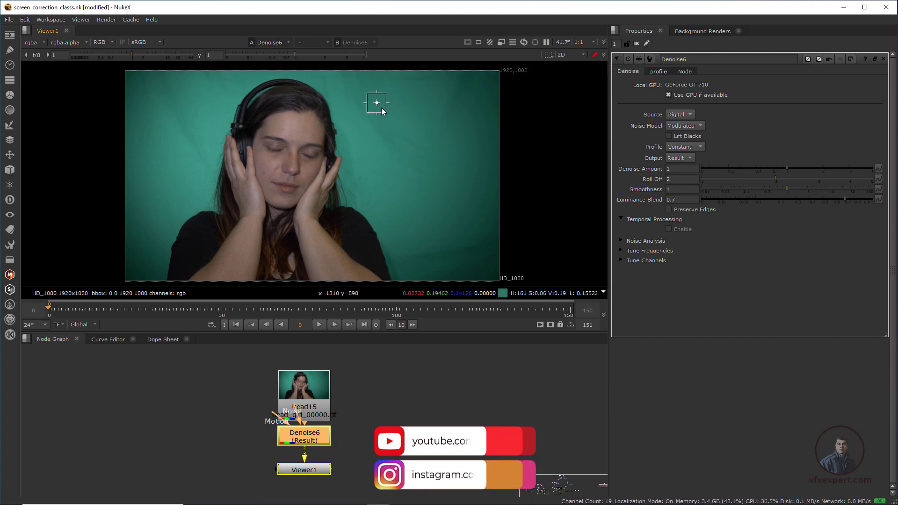
scroll(377, 107, up, 4)
drag(371, 154, 385, 168)
scroll(419, 183, down, 5)
middle_drag(428, 190, 422, 166)
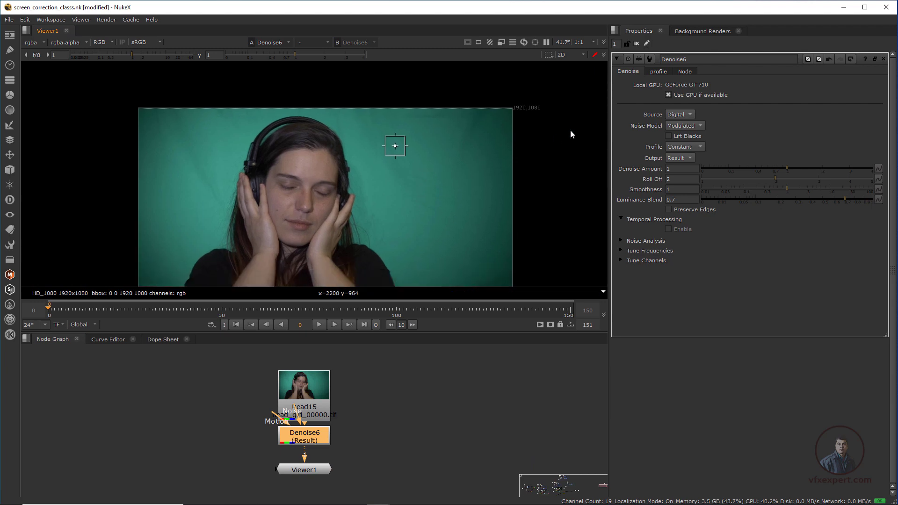
scroll(375, 183, down, 1)
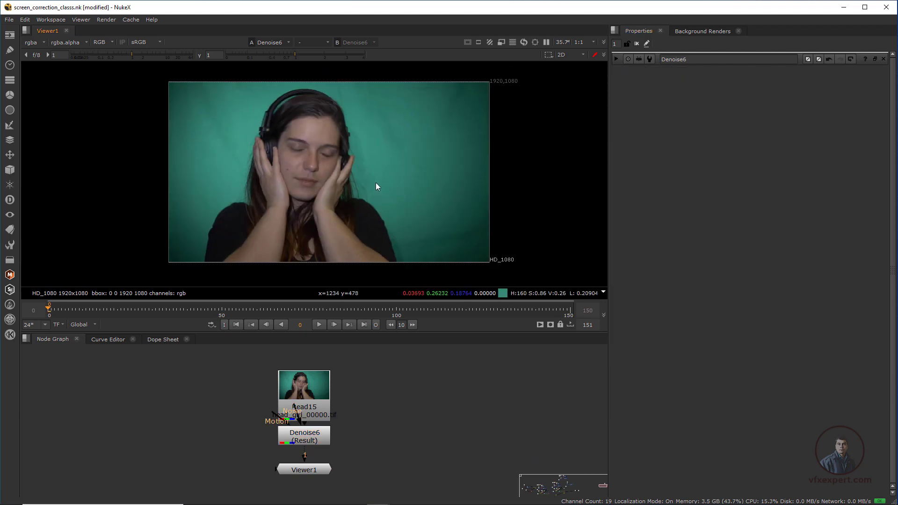
Move Viewer1 down and space out the nodes to leave room below Denoise6.
scroll(350, 187, up, 2)
middle_drag(375, 183, 355, 178)
drag(312, 470, 315, 483)
click(306, 440)
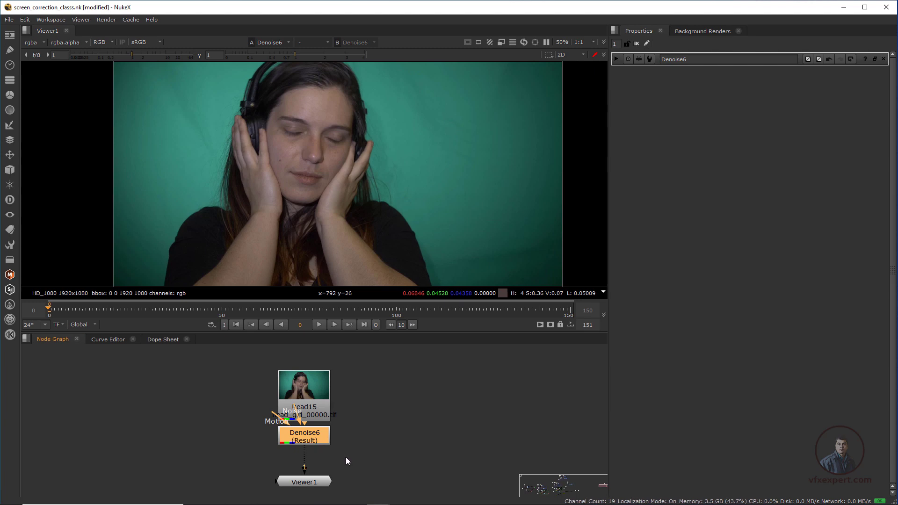
middle_drag(261, 351, 263, 361)
mouse_move(310, 447)
ctrl+mouse_down()
mouse_move(311, 407)
mouse_move(317, 448)
ctrl+mouse_up()
middle_drag(331, 452, 325, 433)
scroll(327, 439, up, 1)
click(300, 459)
drag(300, 460, 299, 476)
click(294, 404)
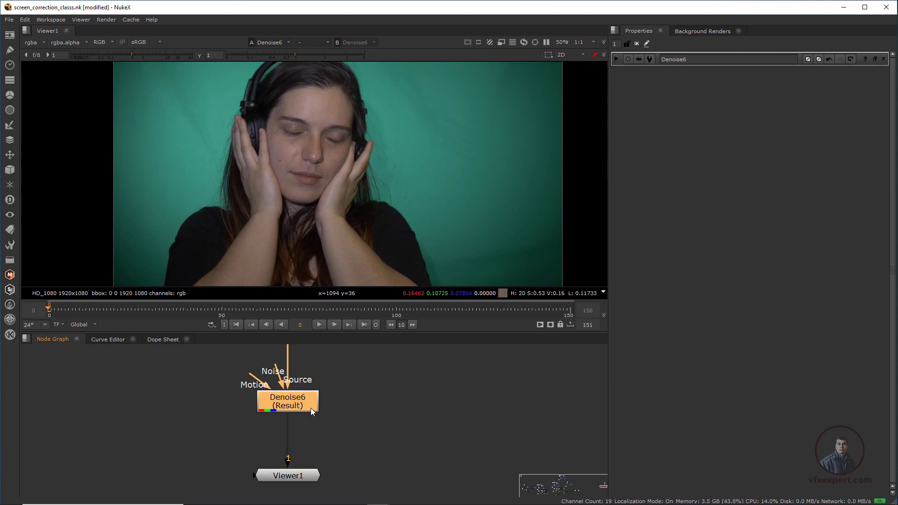
scroll(325, 414, down, 1)
middle_drag(346, 425, 357, 433)
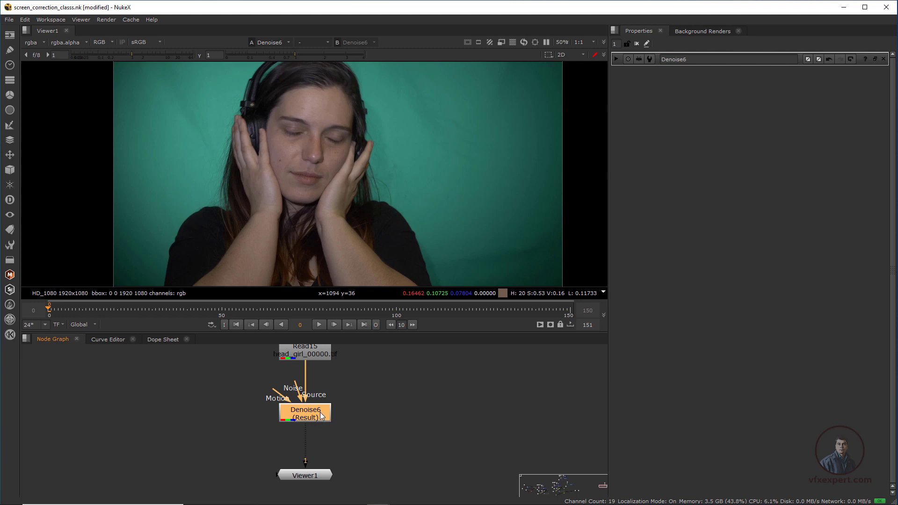
Add an IBKColour node between Denoise6 and Viewer1.
key(Tab)
text(i)
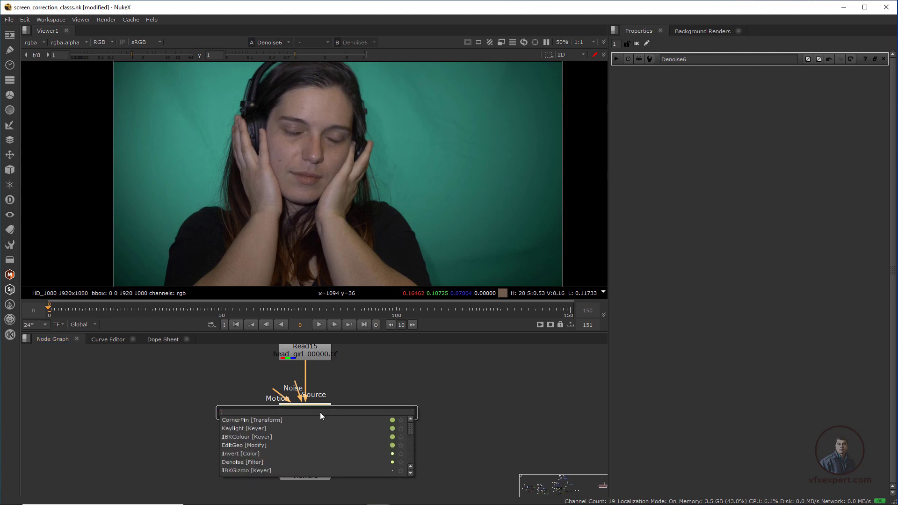
text(bk)
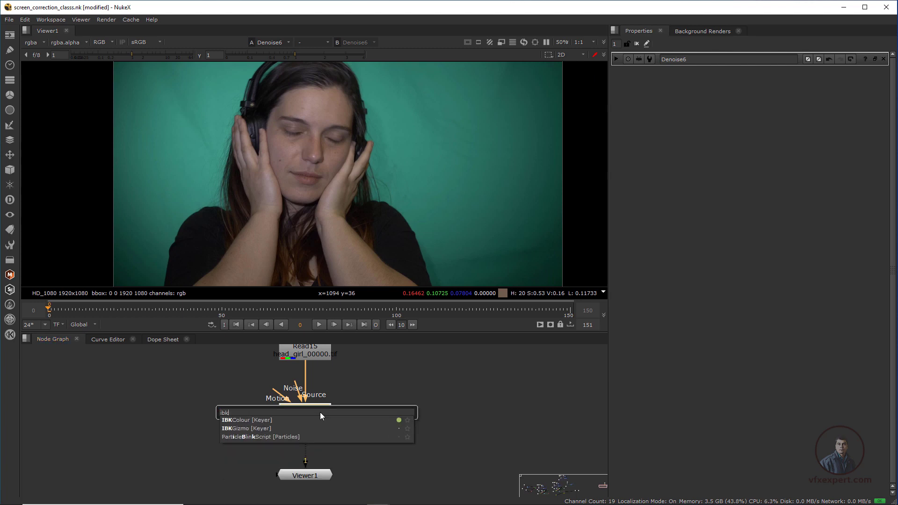
click(238, 422)
drag(318, 435, 318, 443)
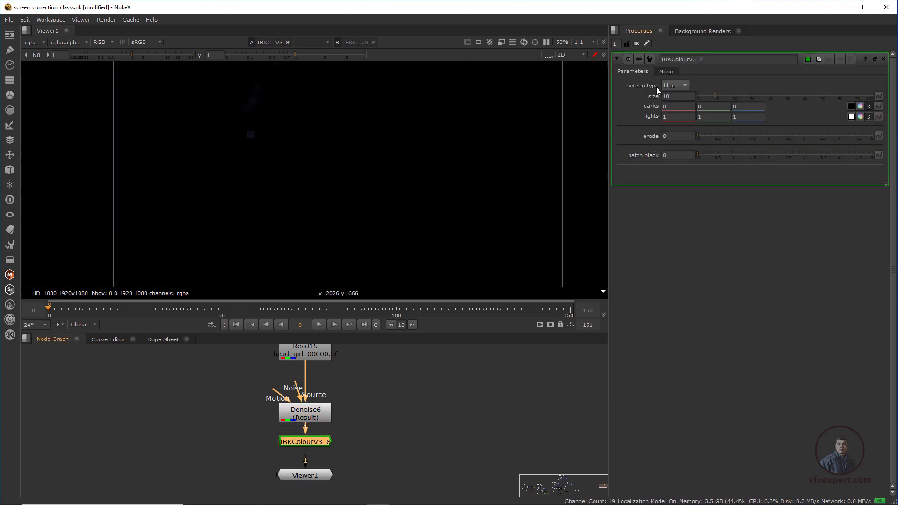
Set the IBKColour screen type to green and its size to 0, and inspect the hair edges around the silhouette.
click(676, 86)
click(677, 78)
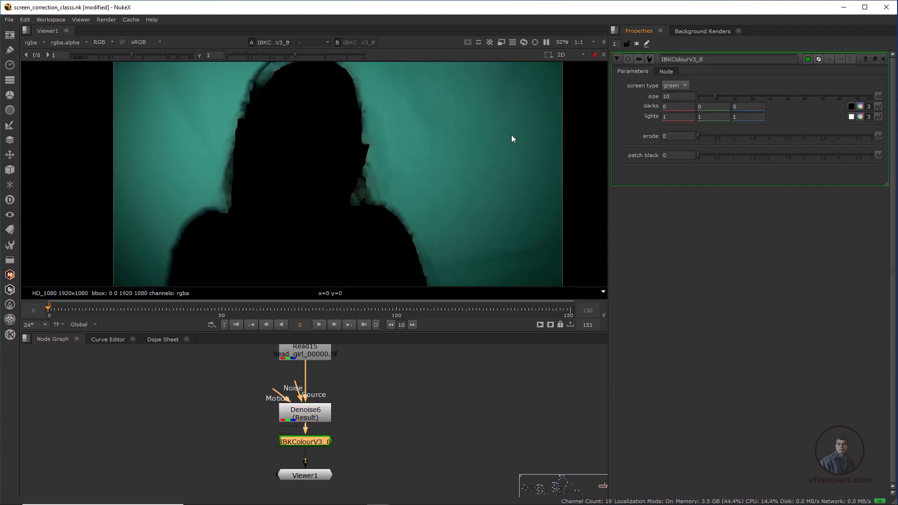
drag(677, 97, 659, 100)
text(0)
scroll(356, 168, down, 1)
scroll(356, 171, up, 3)
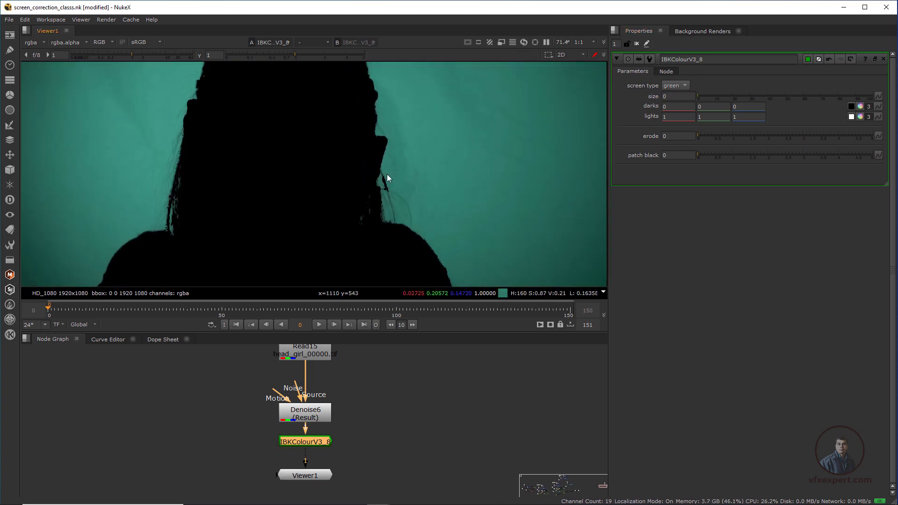
scroll(248, 167, up, 1)
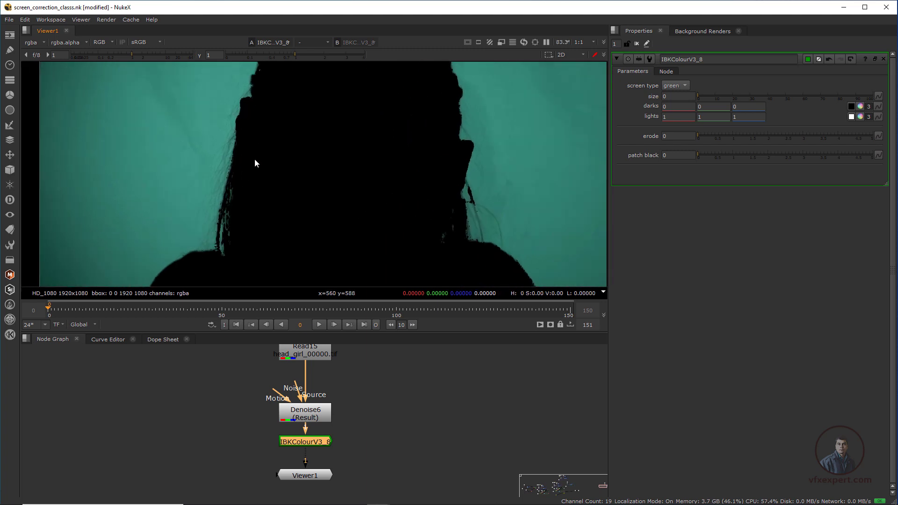
scroll(348, 167, down, 1)
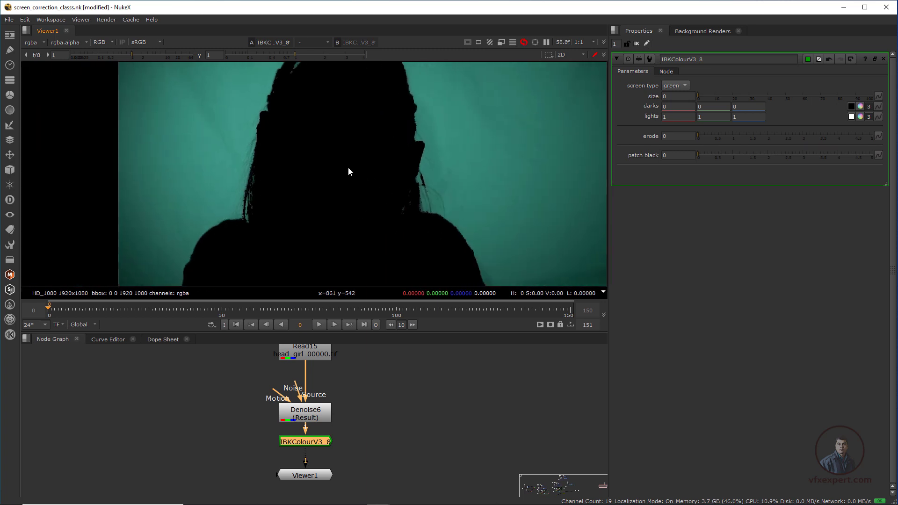
scroll(381, 188, down, 3)
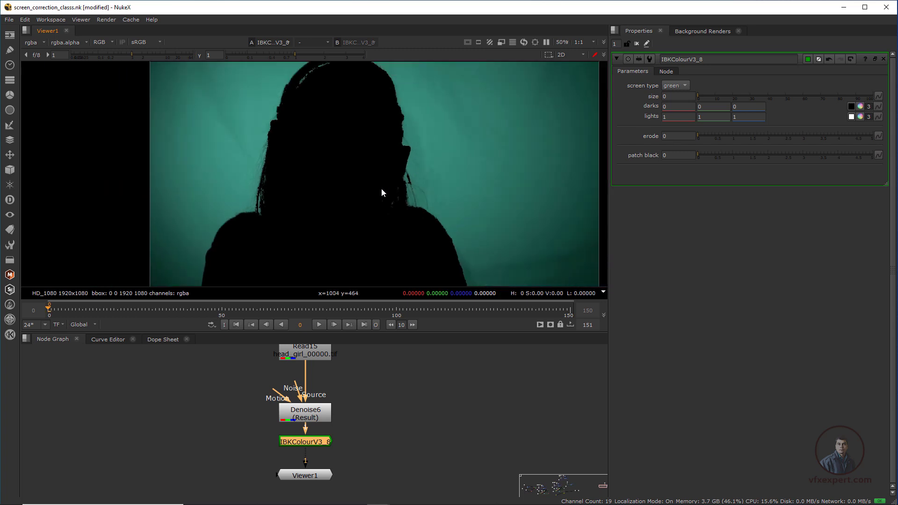
scroll(372, 169, down, 2)
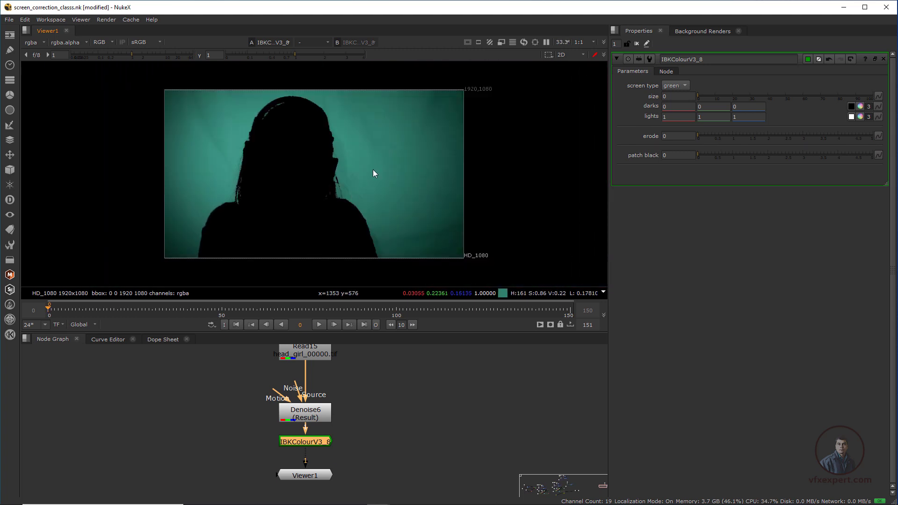
scroll(383, 171, up, 1)
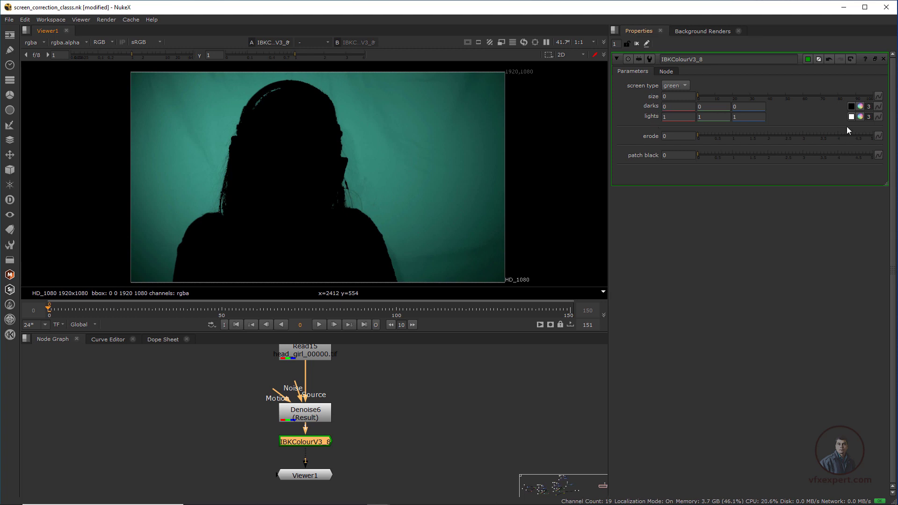
Set the IBKColour darks to red 0.001 and green -0.001, and the lights red to 1.3.
click(859, 108)
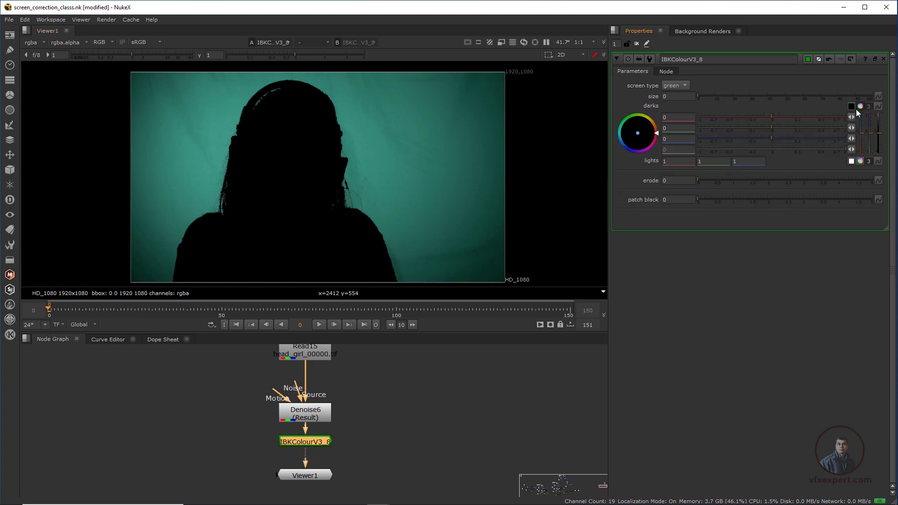
click(861, 161)
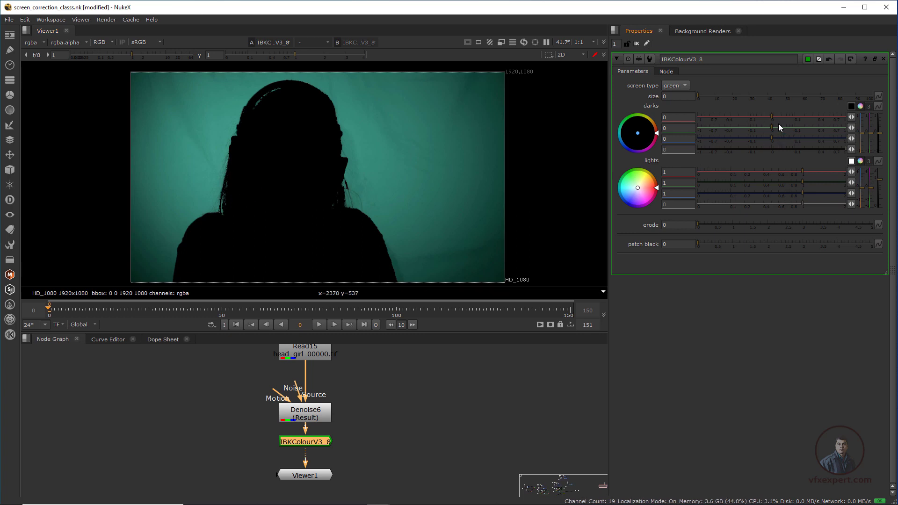
drag(772, 117, 777, 117)
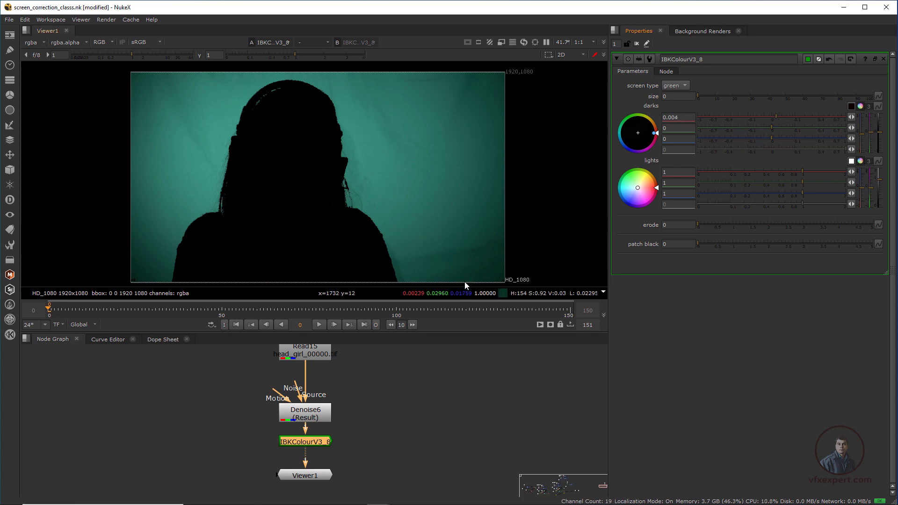
click(775, 117)
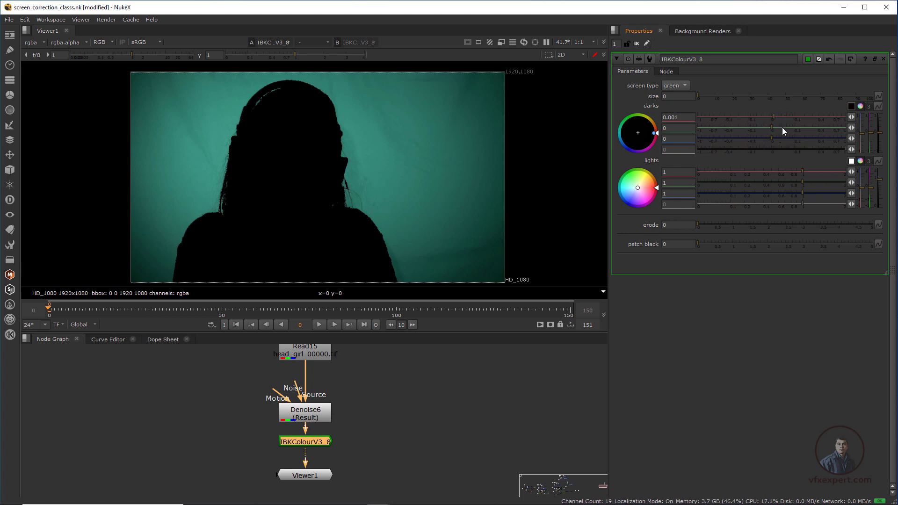
drag(774, 127, 766, 128)
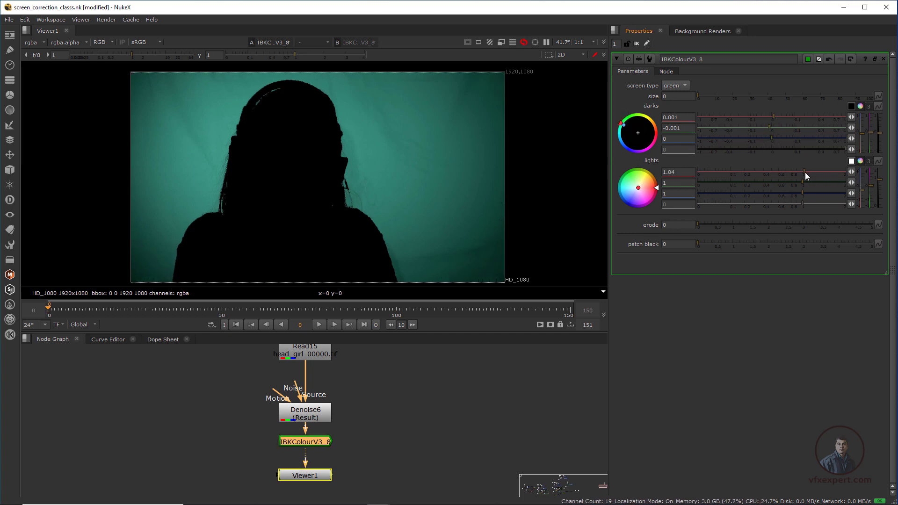
mouse_move(810, 172)
mouse_down()
mouse_move(803, 172)
mouse_move(817, 174)
mouse_up()
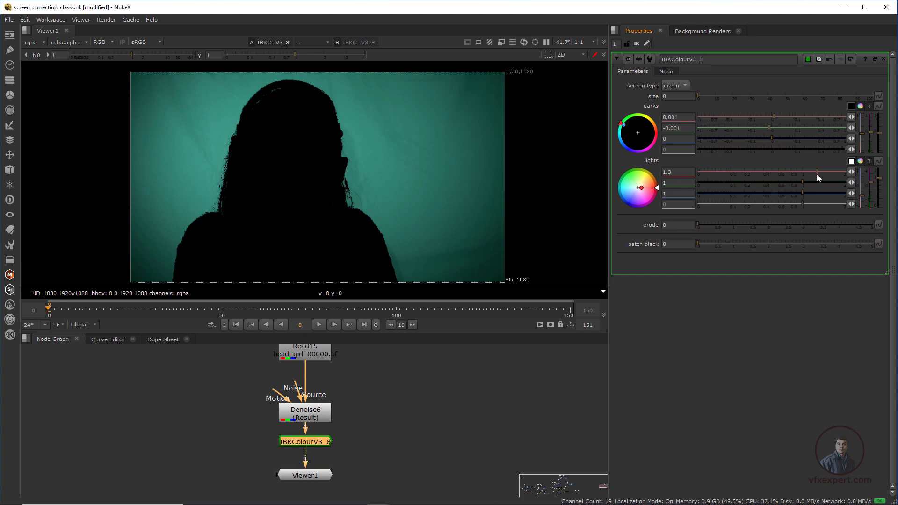
Try an IBKColour erode of 2 and then 5 to remove the stray hair-edge detail.
click(673, 227)
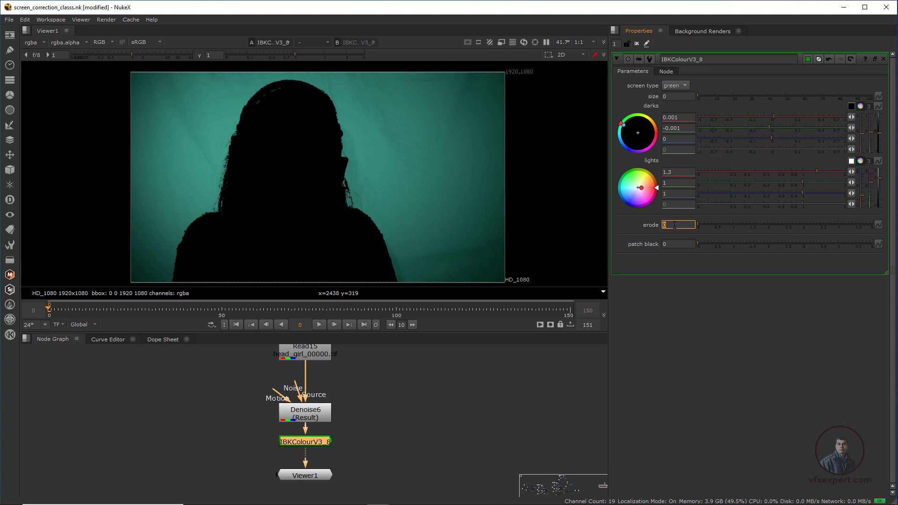
text(2)
key(Return)
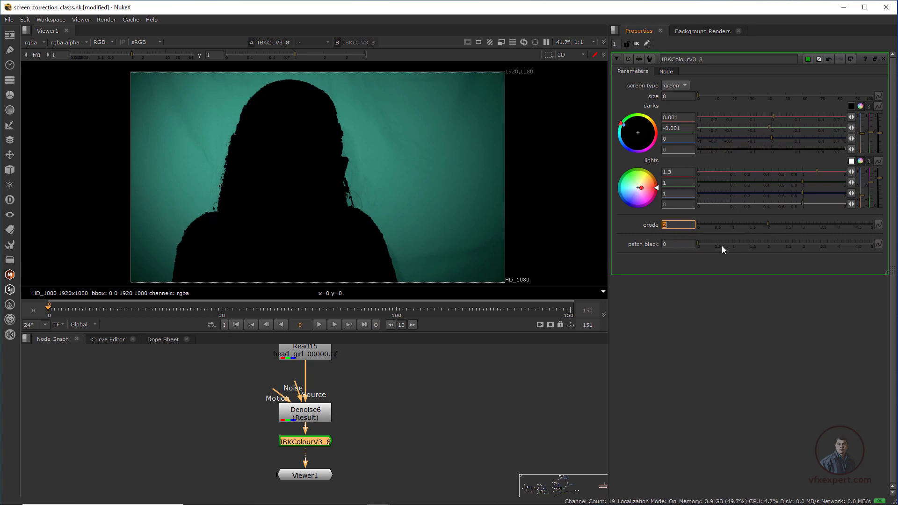
text(5)
key(Return)
scroll(333, 260, up, 1)
middle_drag(351, 233, 350, 231)
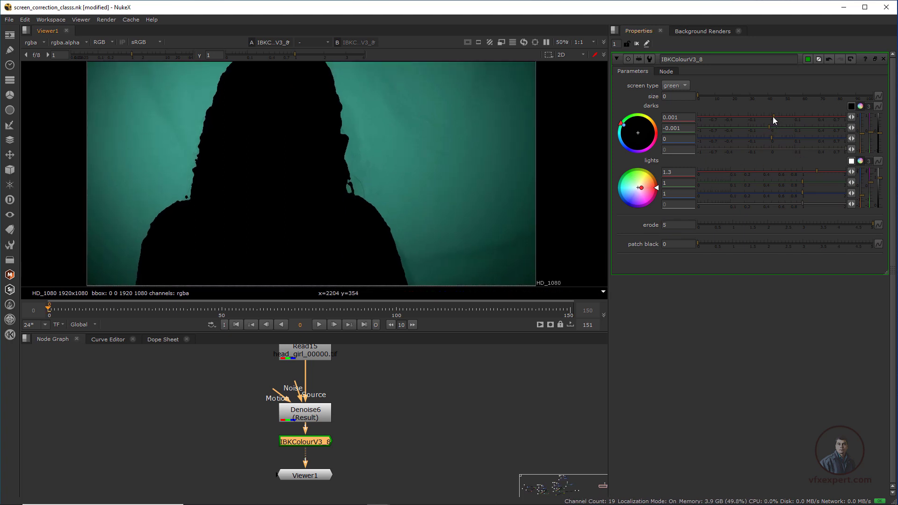
Set the darks red to 0.0005, the lights red to 1.42 and the erode to 10.
drag(773, 117, 773, 116)
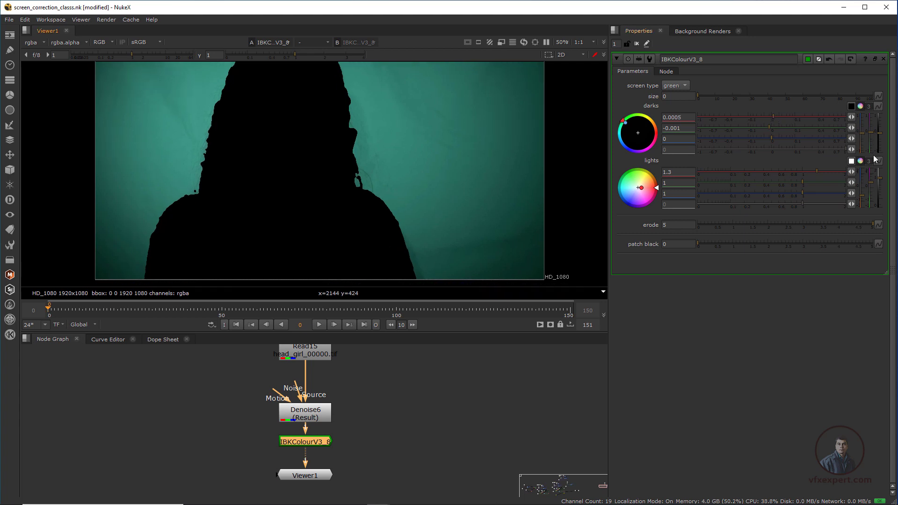
drag(817, 172, 823, 171)
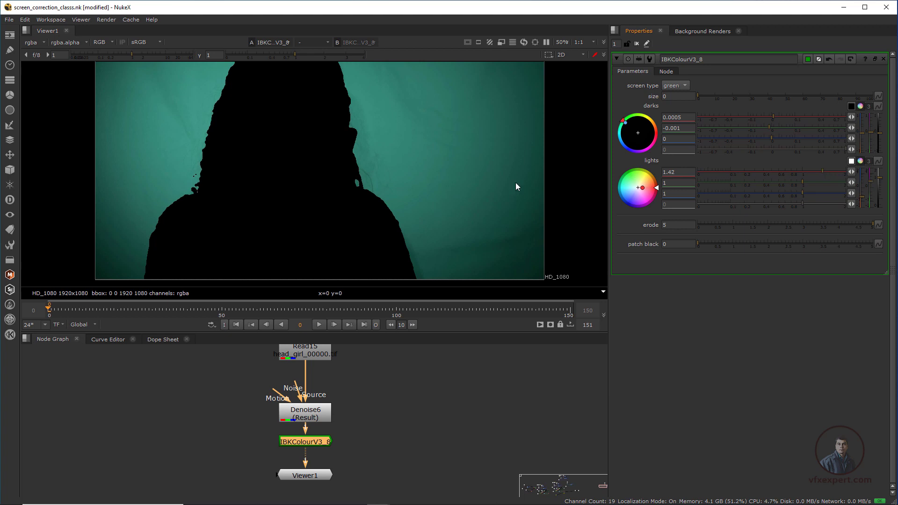
click(678, 225)
text(10)
key(Return)
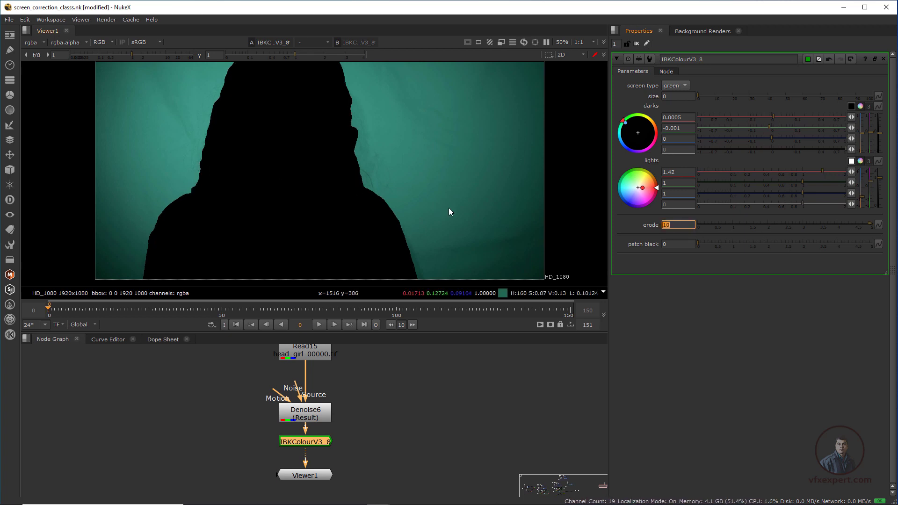
Try an erode of 25 and check the silhouette's edges against the backdrop.
scroll(285, 188, down, 3)
double_click(665, 224)
text(25)
key(Return)
scroll(424, 205, down, 1)
middle_drag(423, 205, 406, 212)
scroll(406, 212, up, 1)
Set the lights to red 1.5 and green 1.01, and the erode to 30.
drag(823, 171, 827, 171)
click(826, 171)
click(802, 183)
double_click(662, 225)
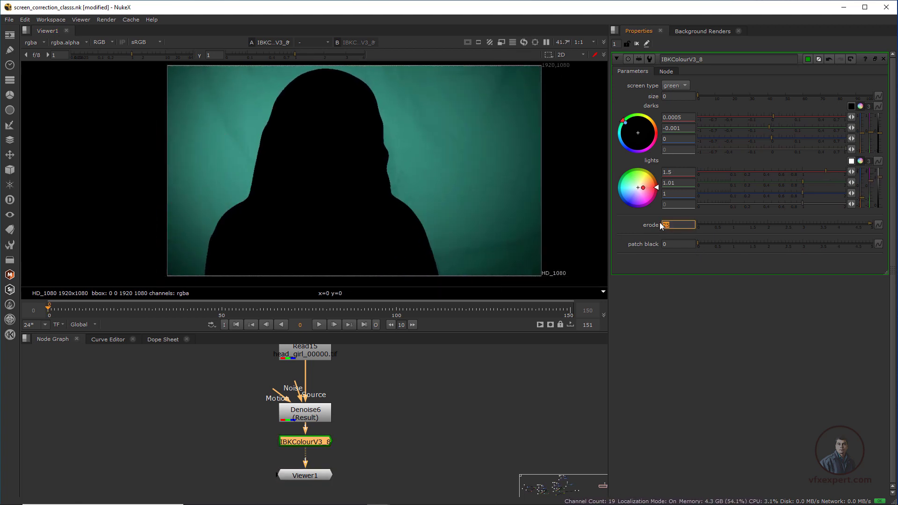
text(30)
key(Return)
middle_drag(369, 210, 378, 217)
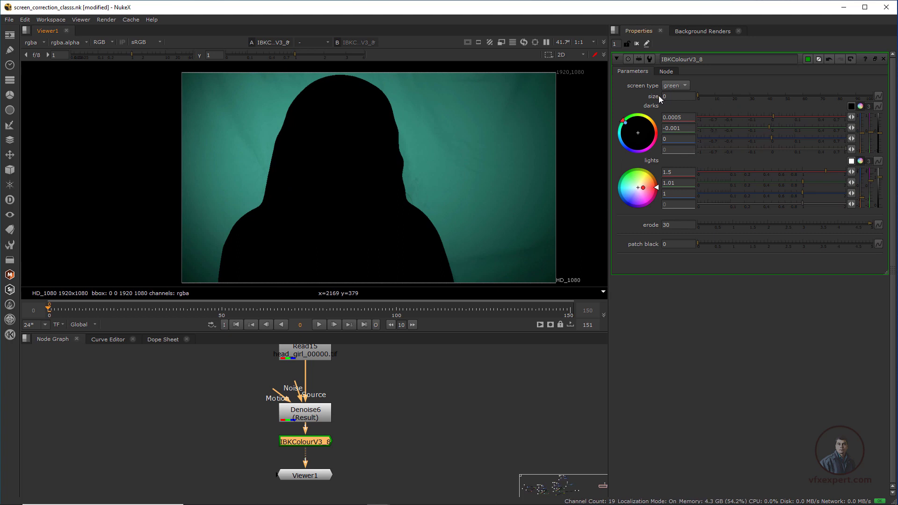
Set the IBKColour size to 62.
double_click(674, 96)
key(Return)
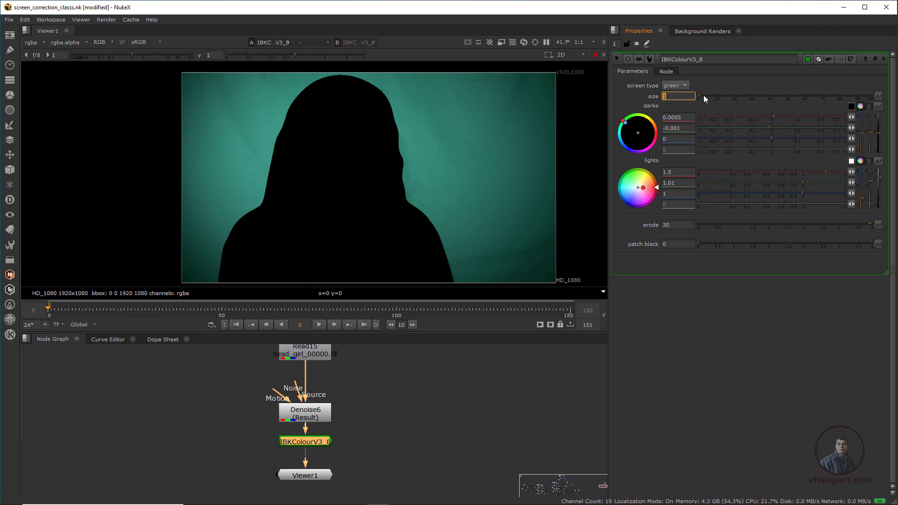
click(698, 94)
drag(698, 95, 810, 83)
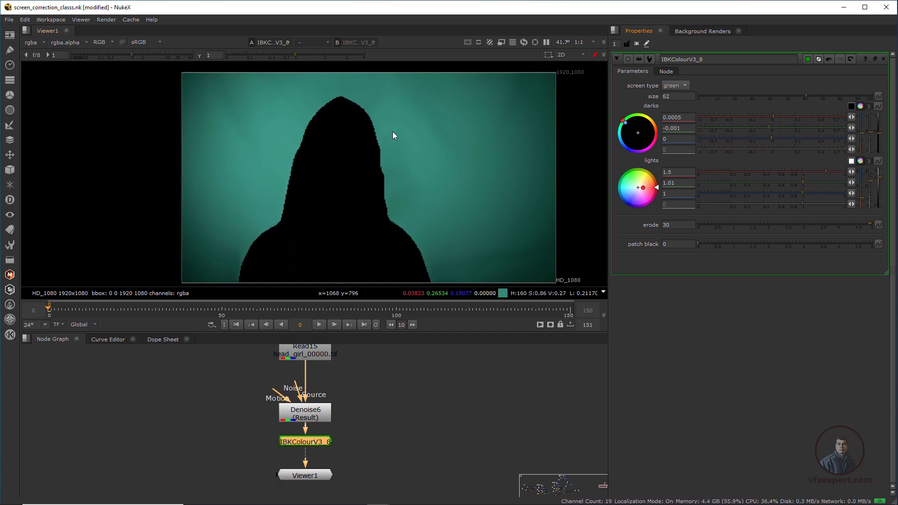
scroll(393, 131, up, 1)
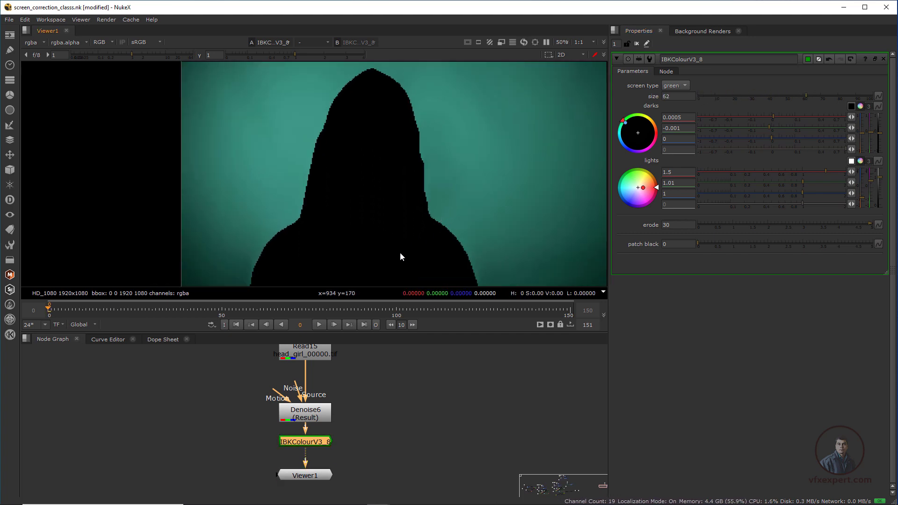
Compare the denoised footage with the IBKColour result, examining the silhouette and the surrounding green backdrop.
drag(465, 180, 420, 211)
click(320, 419)
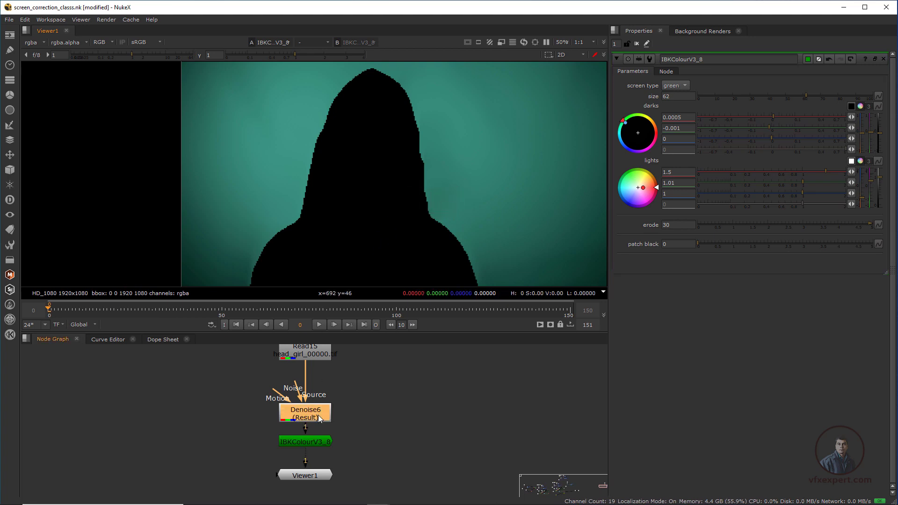
key(1)
click(316, 441)
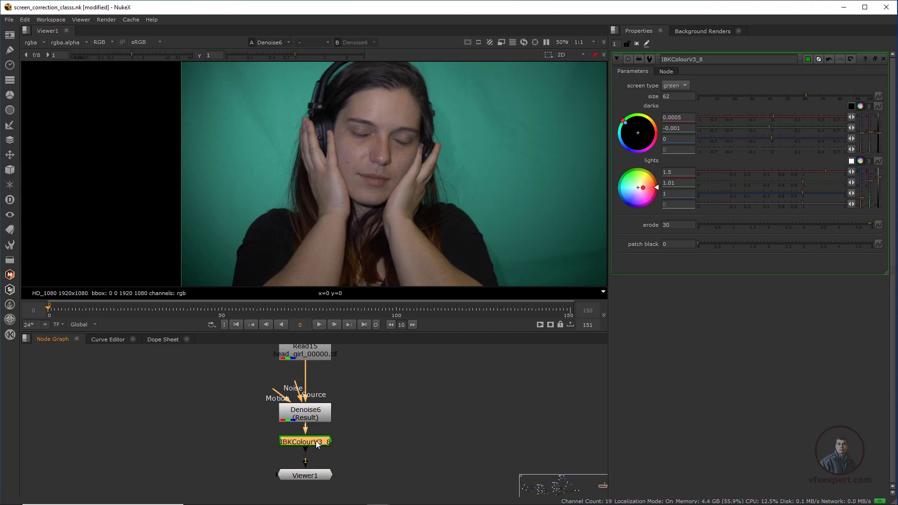
key(2)
key(1)
key(1)
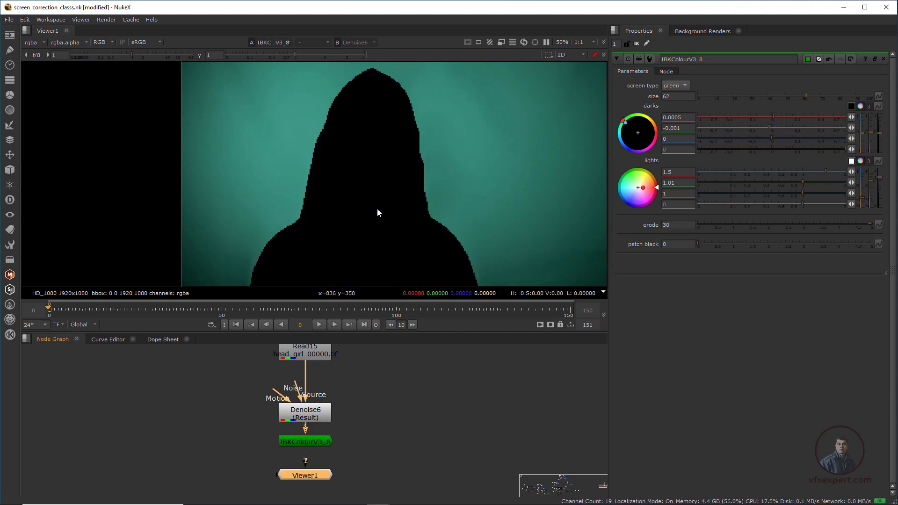
key(f)
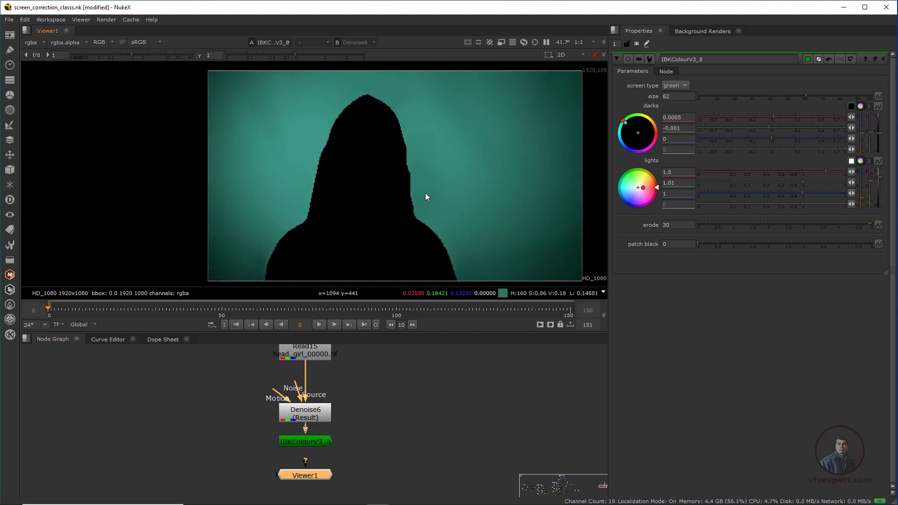
ctrl+shift+drag(441, 171, 371, 219)
ctrl+click(426, 160)
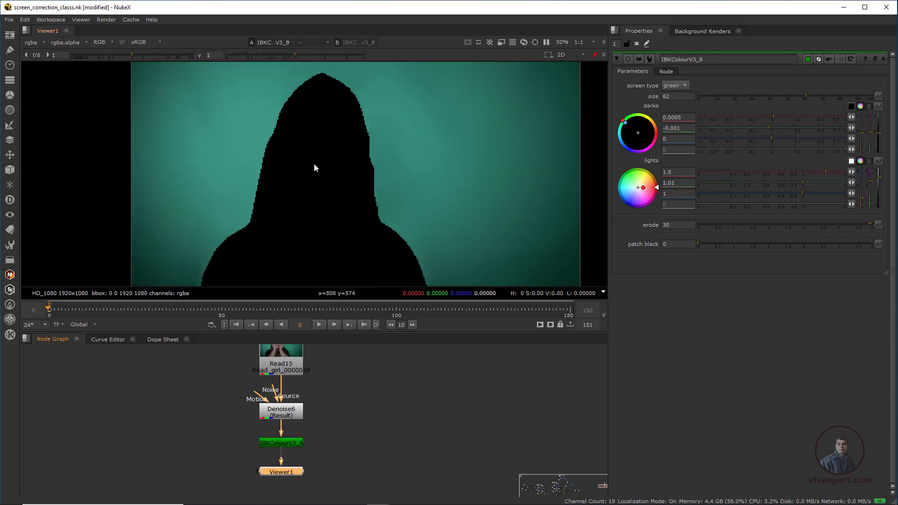
Add a Keylight node fed by the denoised footage and show it in the viewer.
middle_drag(313, 429, 290, 444)
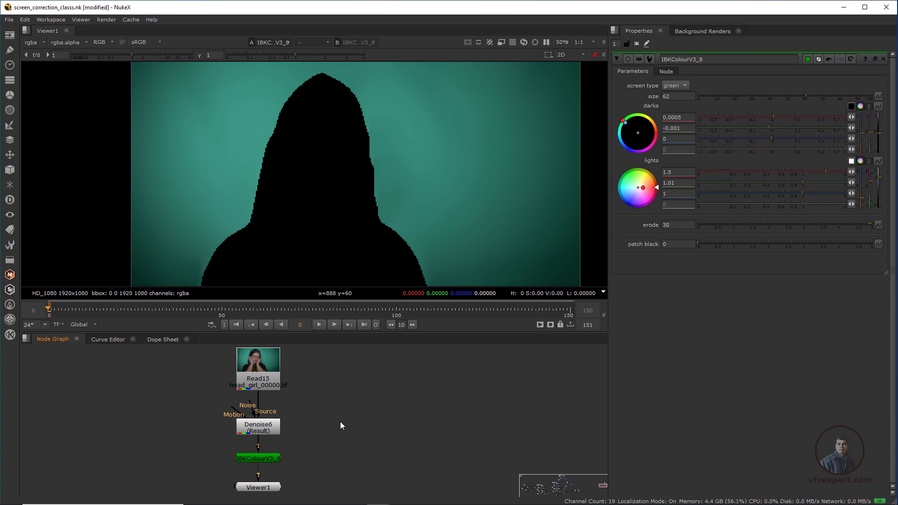
key(Tab)
text(key)
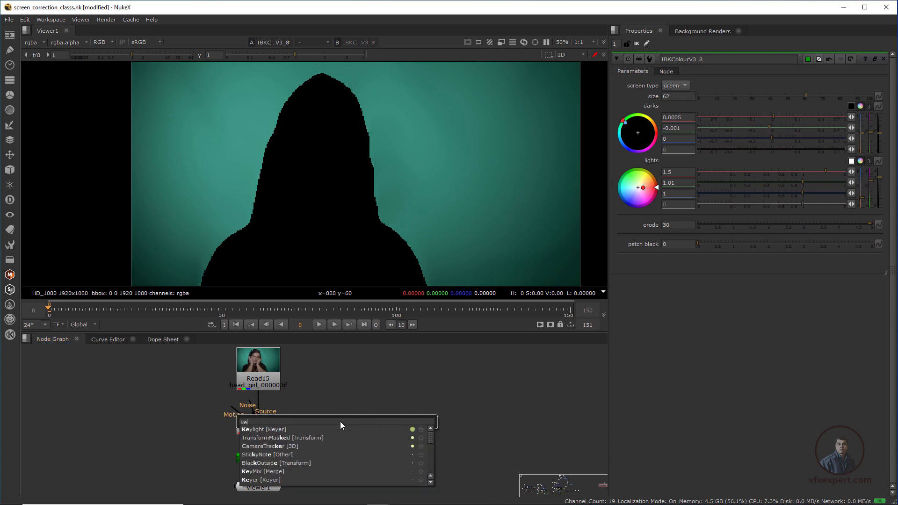
click(287, 428)
click(355, 422)
drag(354, 422, 350, 426)
key(1)
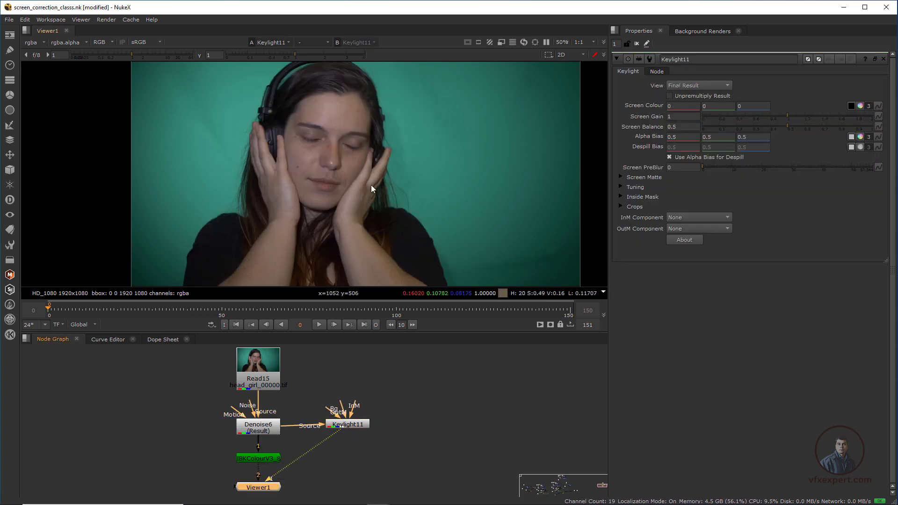
Sample Keylight's screen colour from the green backdrop beside the woman's face.
scroll(376, 188, down, 2)
scroll(376, 191, up, 5)
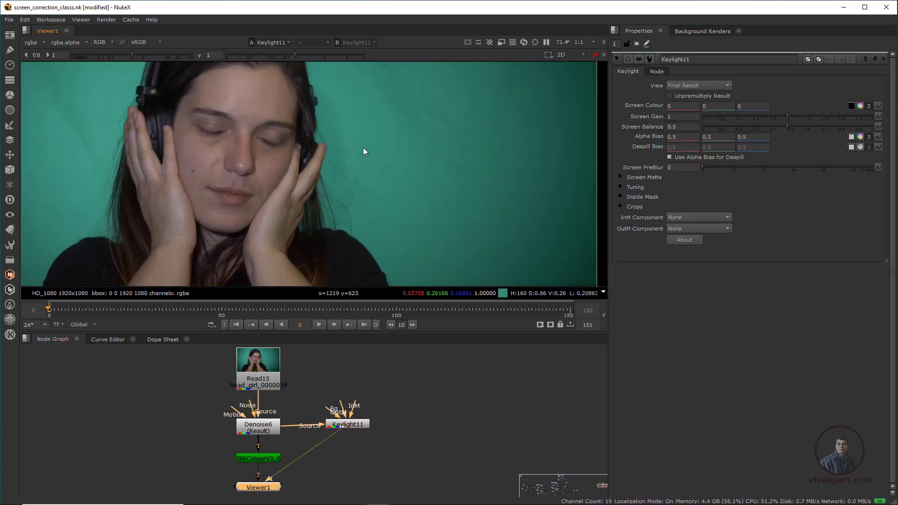
click(851, 106)
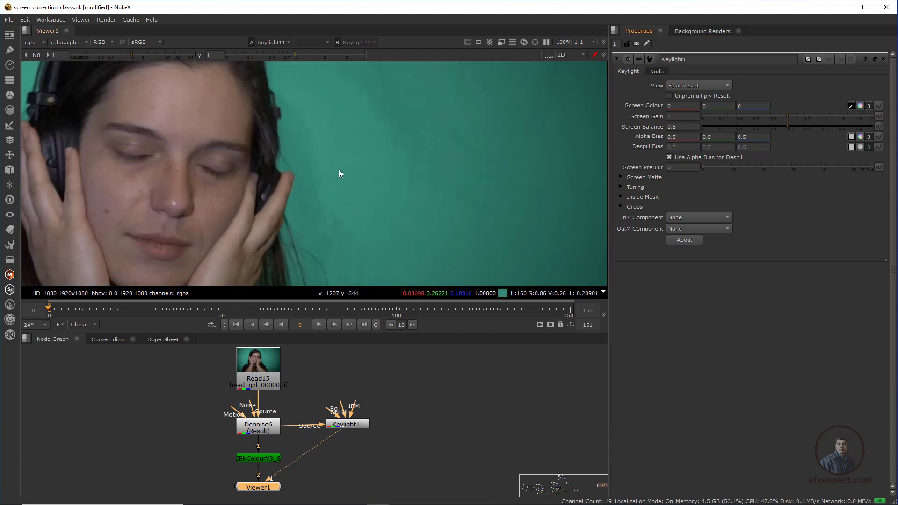
ctrl+click(339, 155)
scroll(331, 184, down, 3)
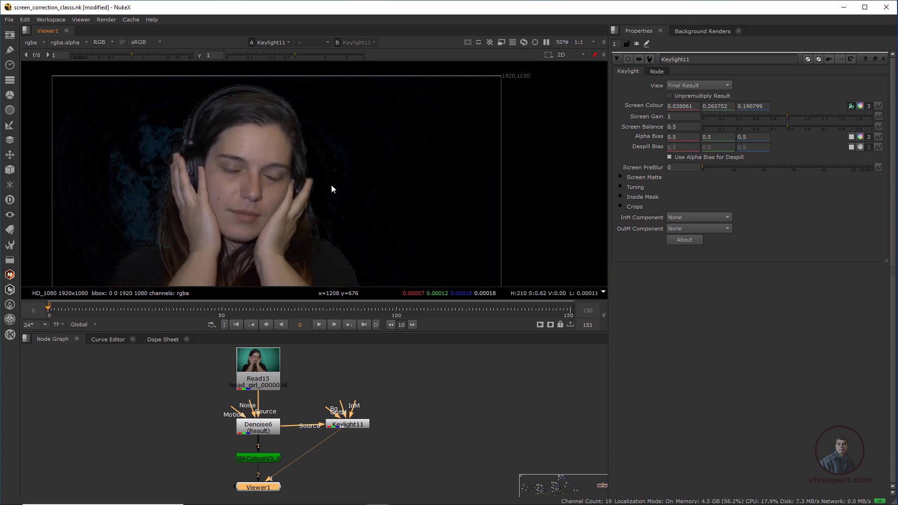
Show Keylight's alpha channel and examine the matte around the head, the hair and the outer backdrop.
key(a)
scroll(363, 203, down, 1)
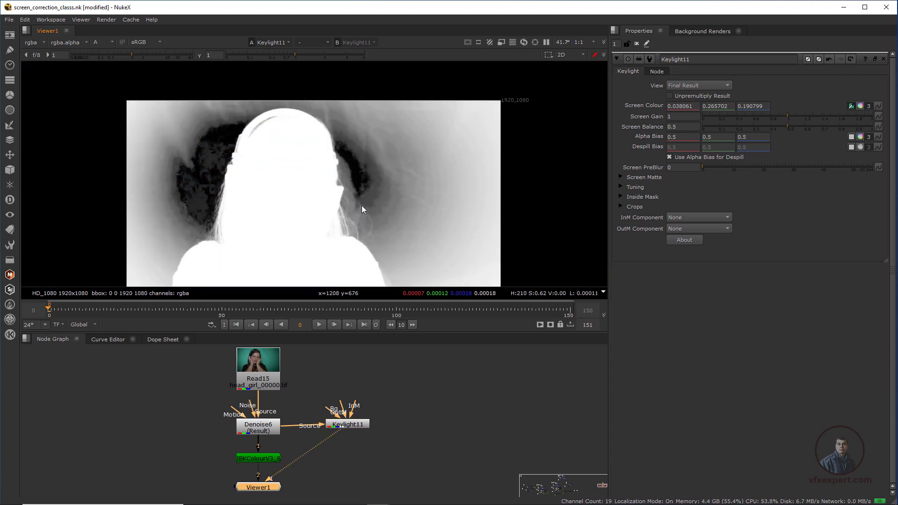
middle_drag(363, 209, 378, 177)
scroll(377, 178, up, 1)
middle_drag(287, 113, 315, 153)
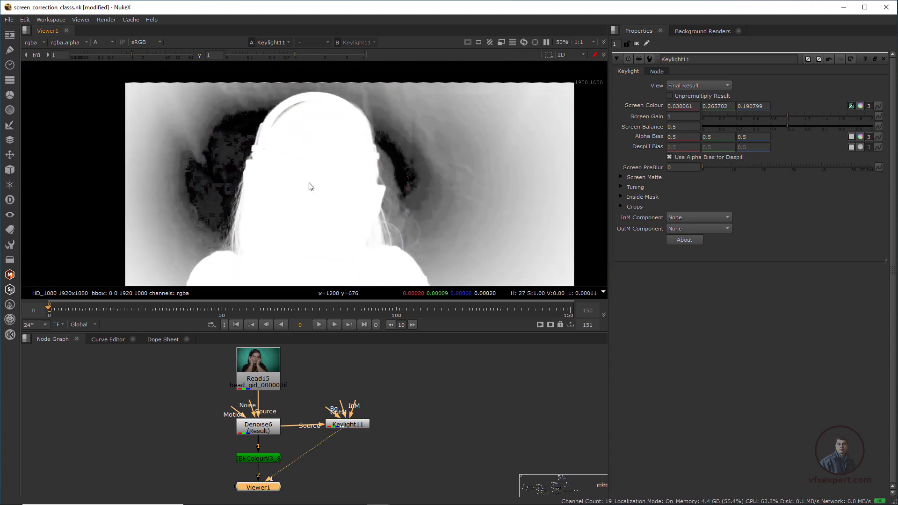
middle_drag(312, 239, 311, 209)
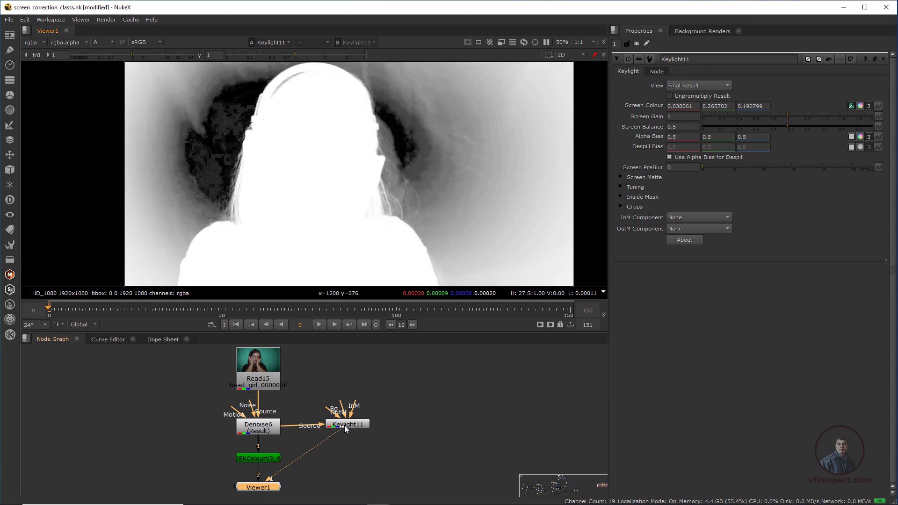
drag(285, 131, 352, 238)
drag(306, 146, 345, 225)
middle_drag(352, 156, 354, 182)
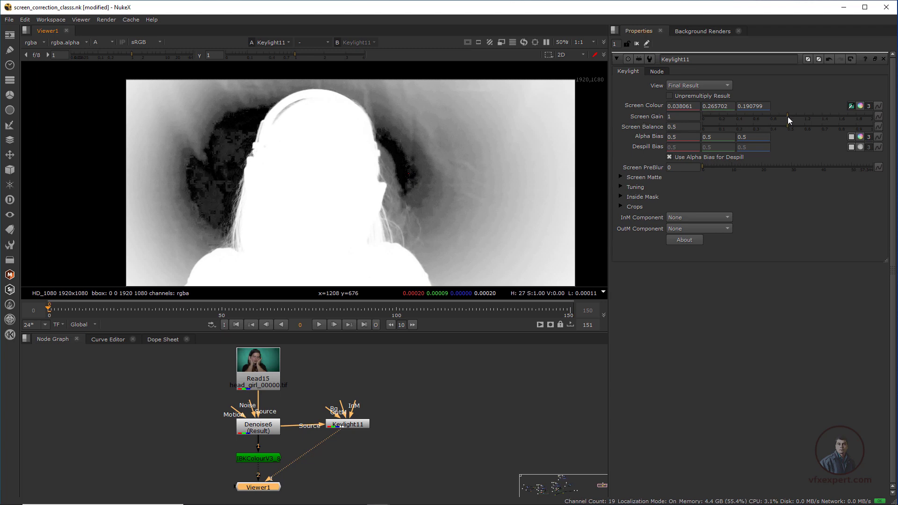
Set Keylight's screen gain to 1.13 and clip white to 0.9, checking the matte with viewer gamma at 0.28.
drag(789, 116, 798, 117)
drag(295, 55, 263, 58)
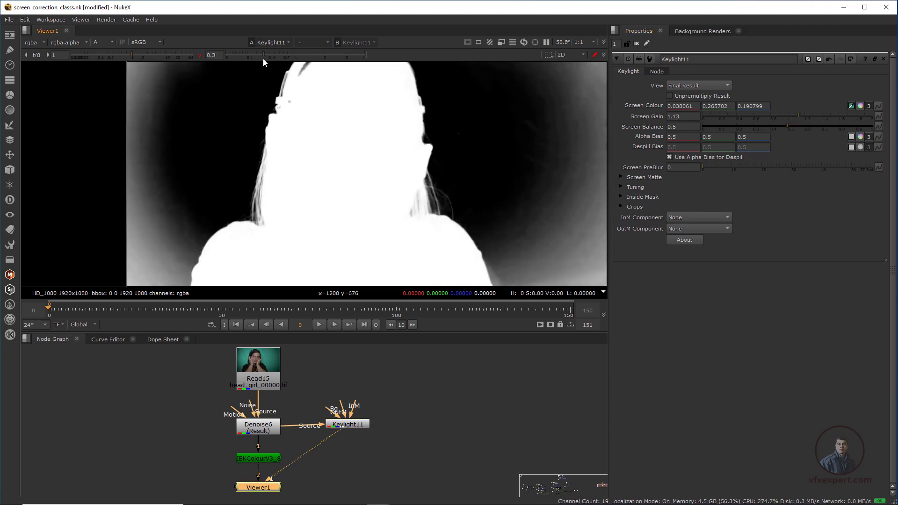
click(622, 177)
drag(877, 194, 857, 198)
scroll(299, 161, up, 2)
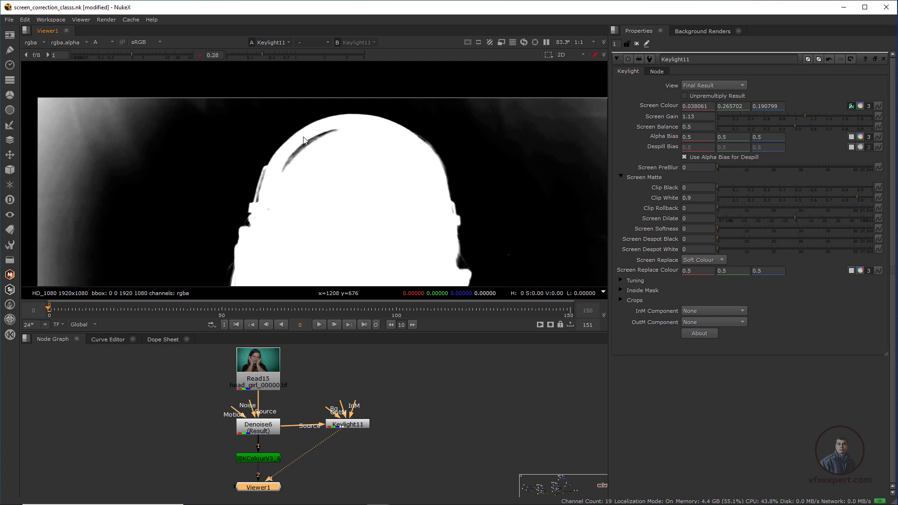
Reset the viewer gamma and compare the keyed colour result with the denoised footage around the headphones and hair.
key(a)
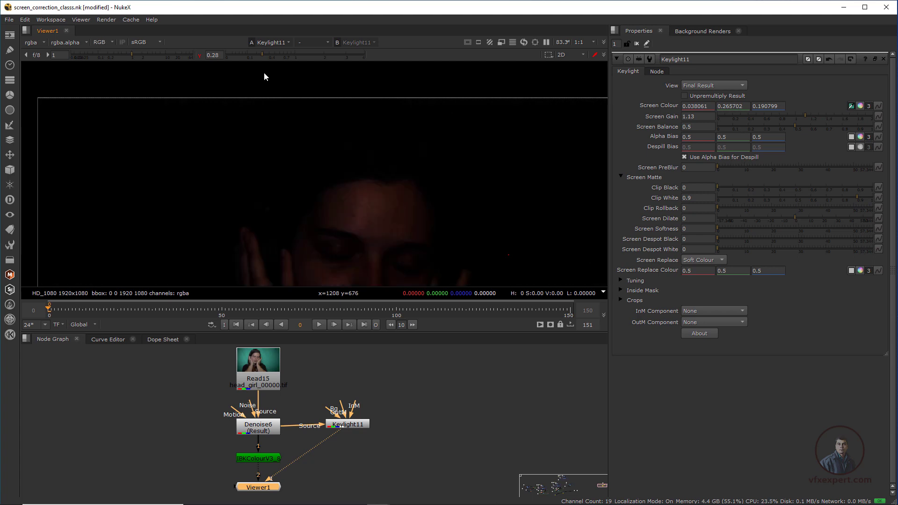
click(200, 55)
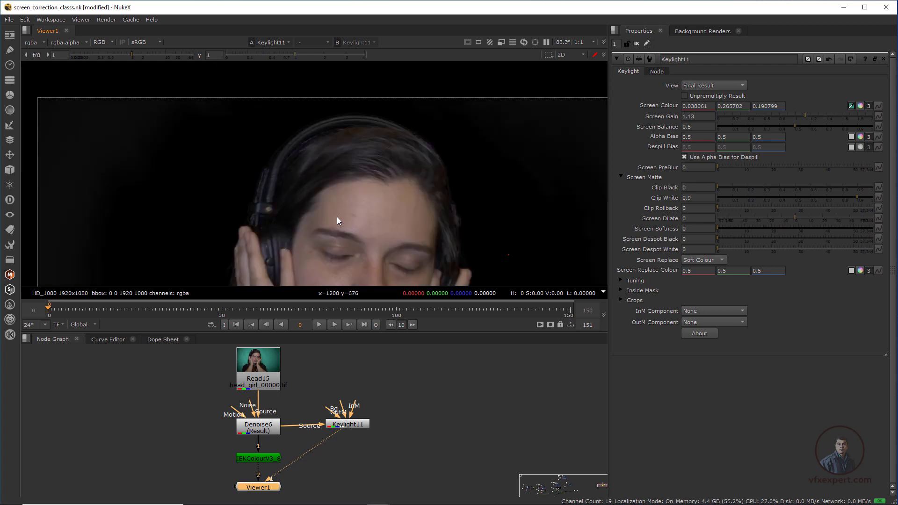
click(269, 430)
key(1)
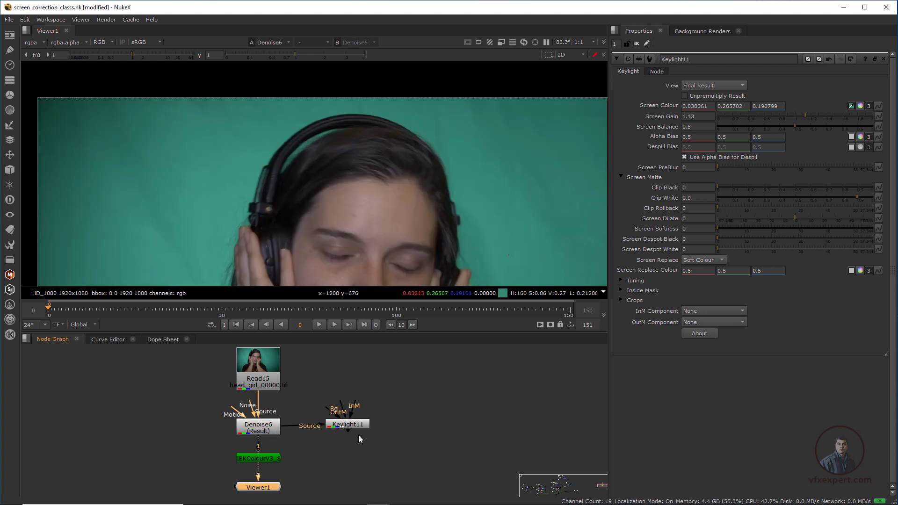
click(356, 424)
key(1)
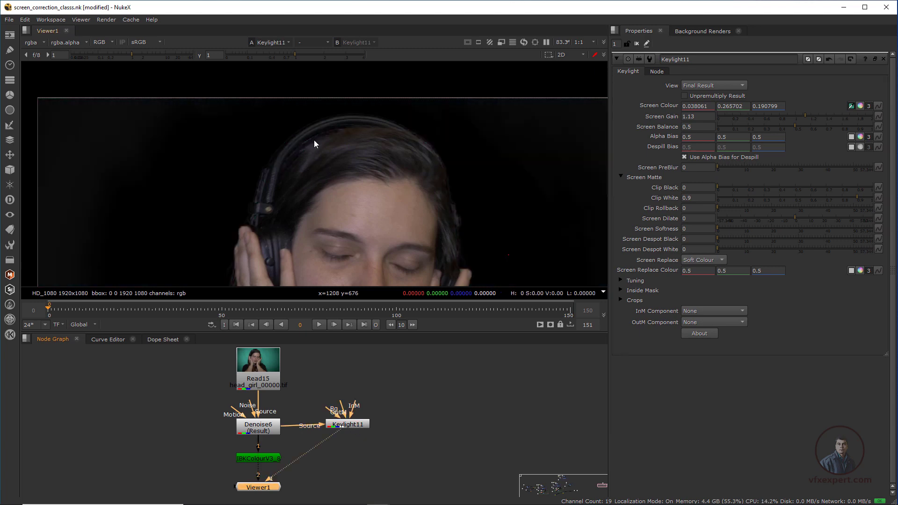
Inspect the Keylight alpha across the full frame, checking the hair edges and the backdrop's outer areas.
key(a)
scroll(352, 186, down, 2)
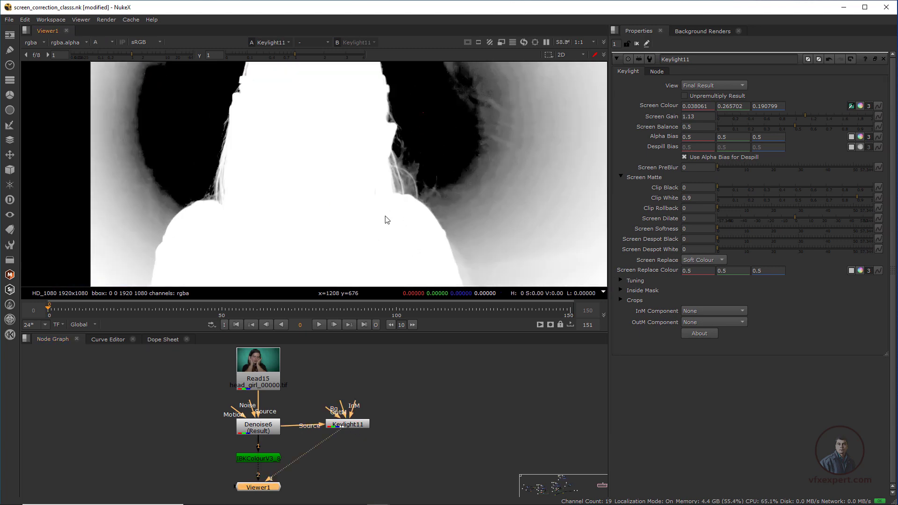
scroll(347, 214, down, 1)
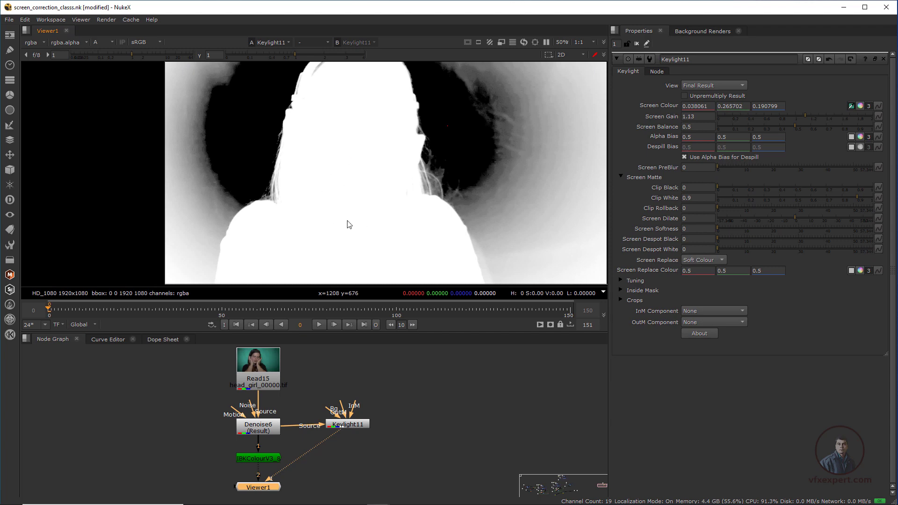
scroll(350, 225, down, 2)
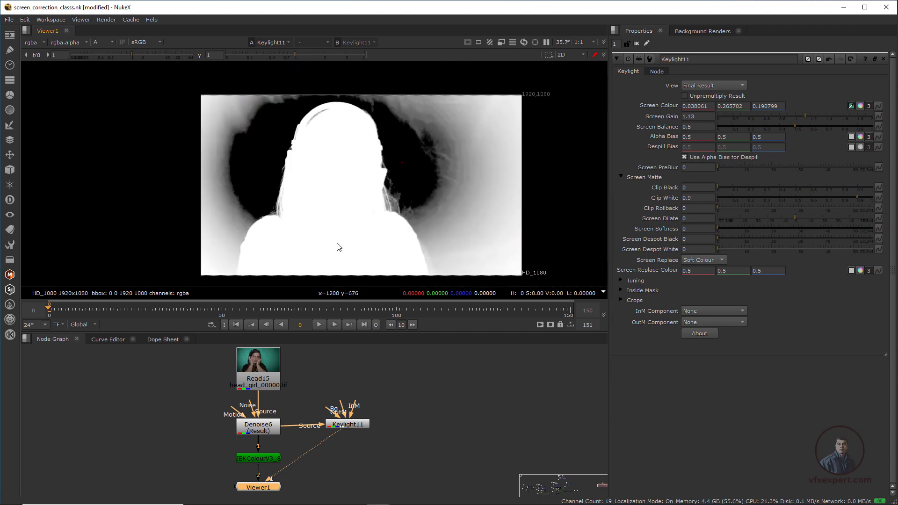
middle_drag(339, 247, 323, 242)
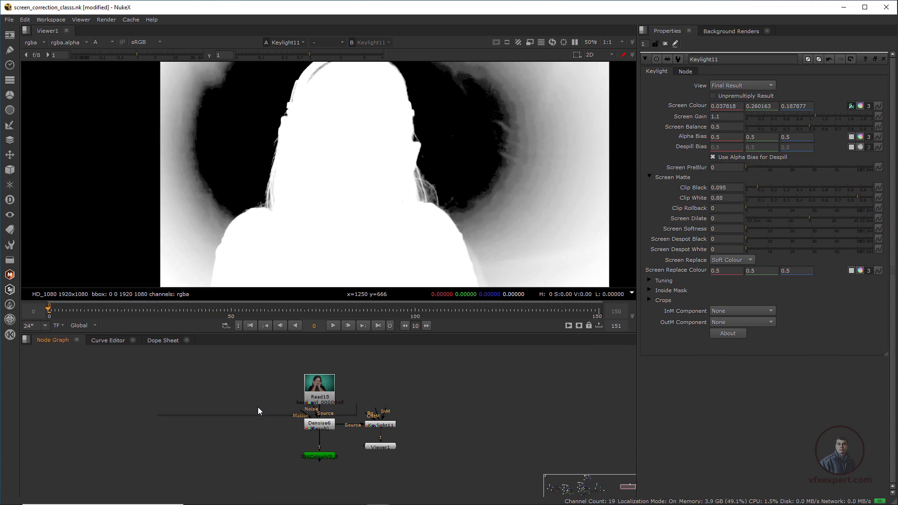
Add a Constant node beside the Denoise node and set its format to HD_1080 1920x1080.
key(Tab)
text(cons)
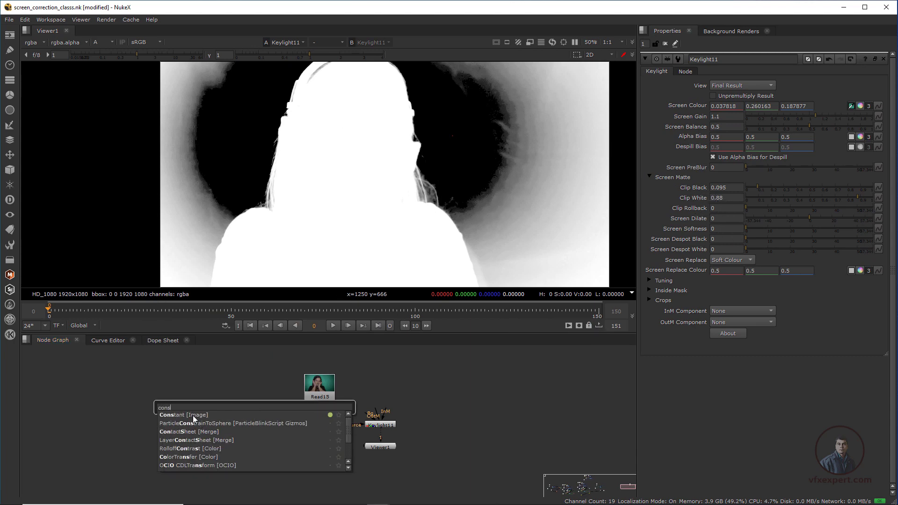
click(193, 415)
drag(260, 413, 263, 420)
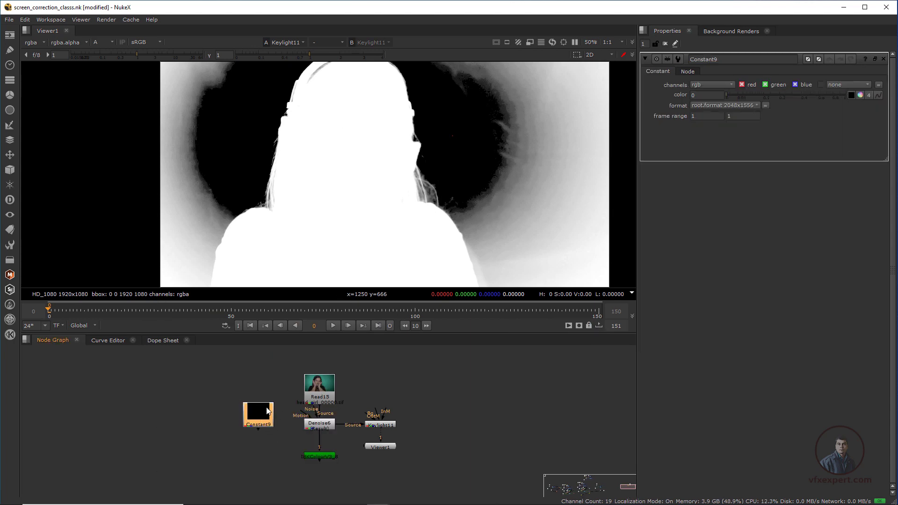
click(730, 105)
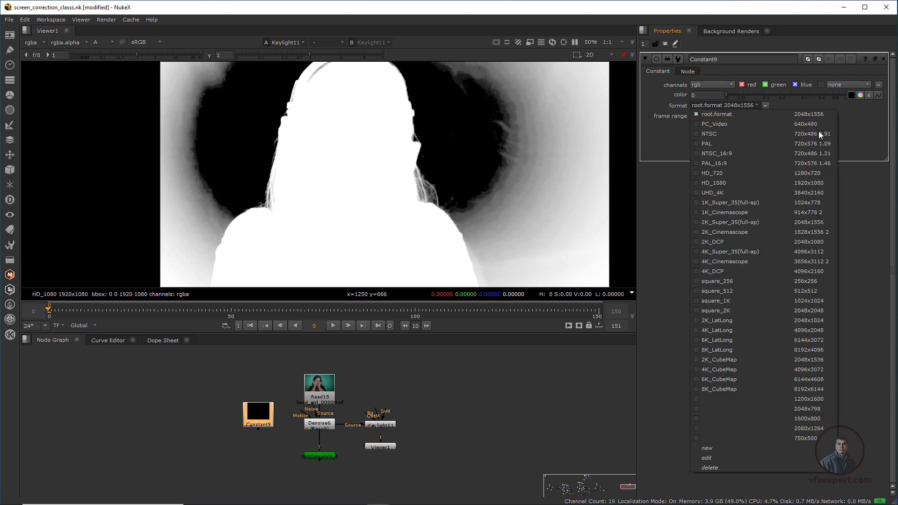
click(814, 184)
View the denoised footage in colour and sample an average over a rectangle of green backdrop beside the head.
click(318, 427)
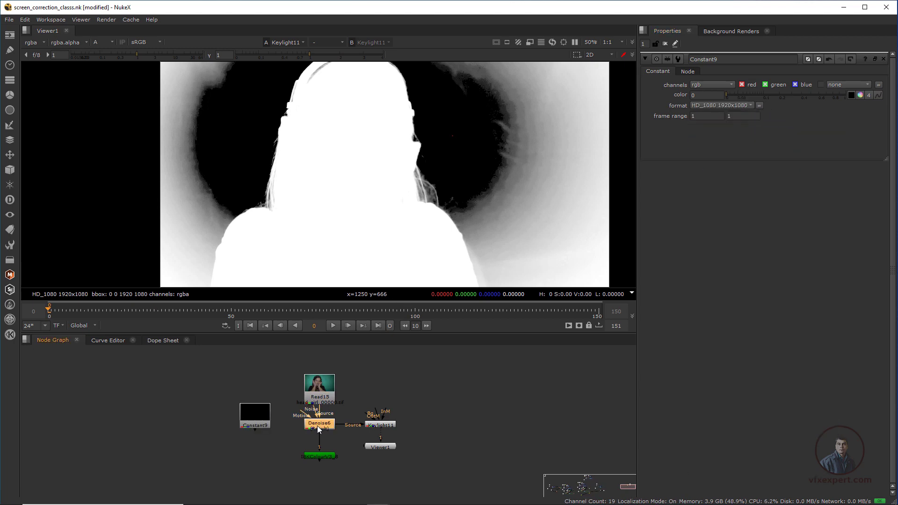
key(1)
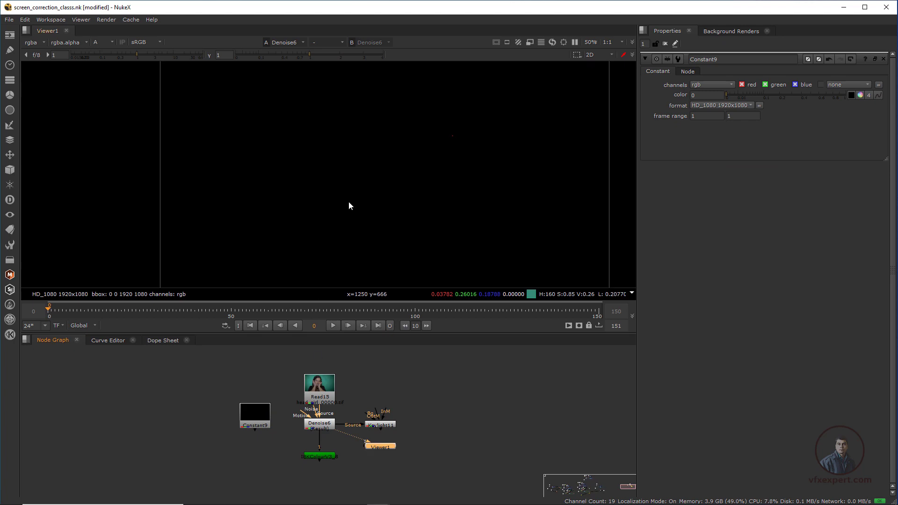
key(a)
scroll(381, 169, up, 4)
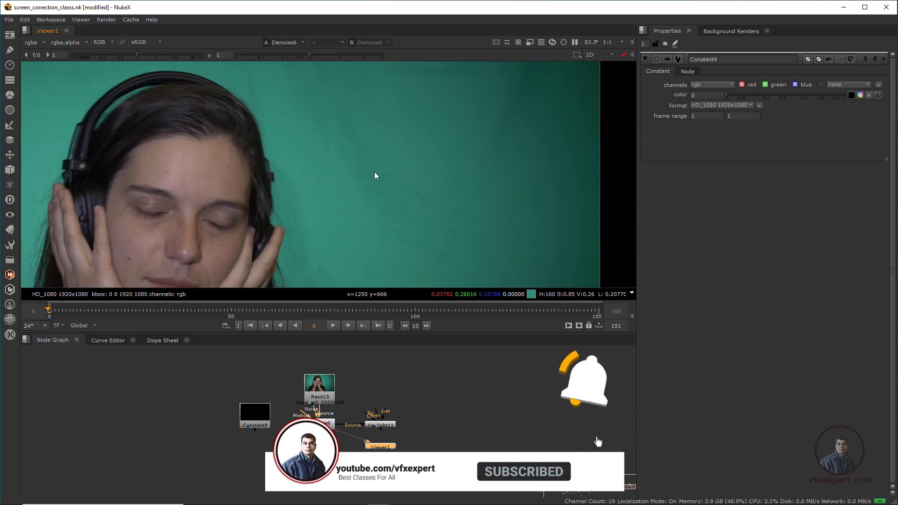
ctrl+shift+drag(301, 131, 379, 178)
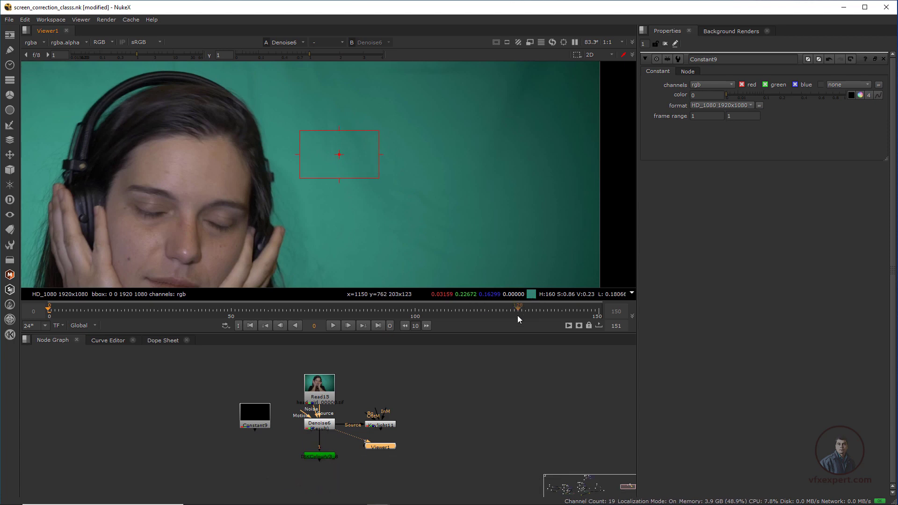
Copy the sampled average green into the Constant's color, about 0.0316, 0.2267, 0.163, and view the solid.
click(248, 427)
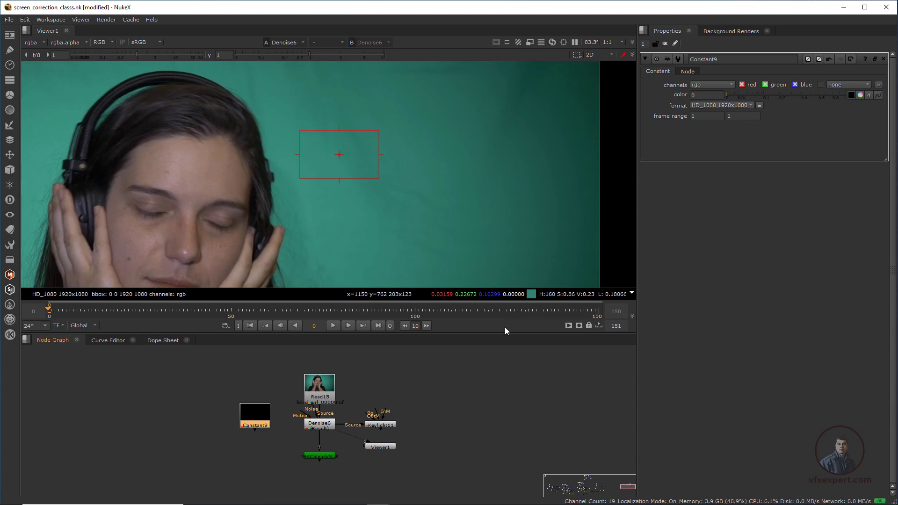
drag(532, 296, 852, 97)
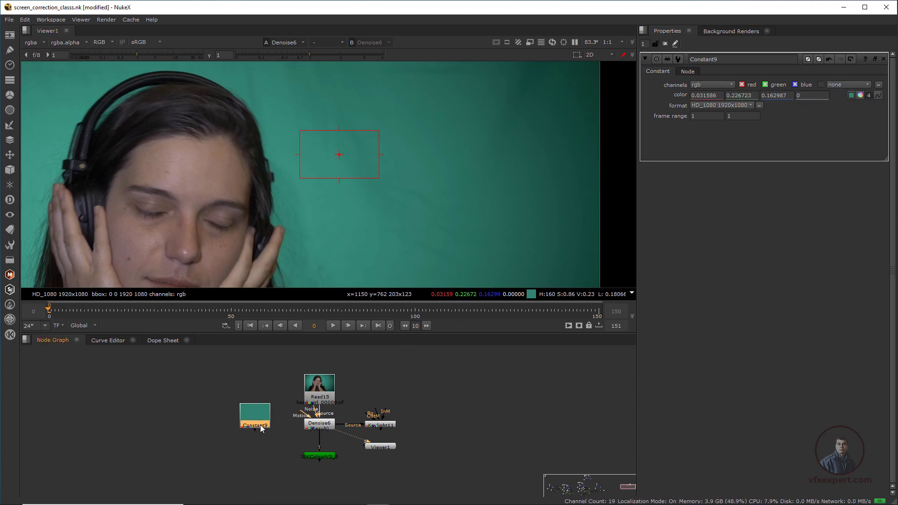
key(1)
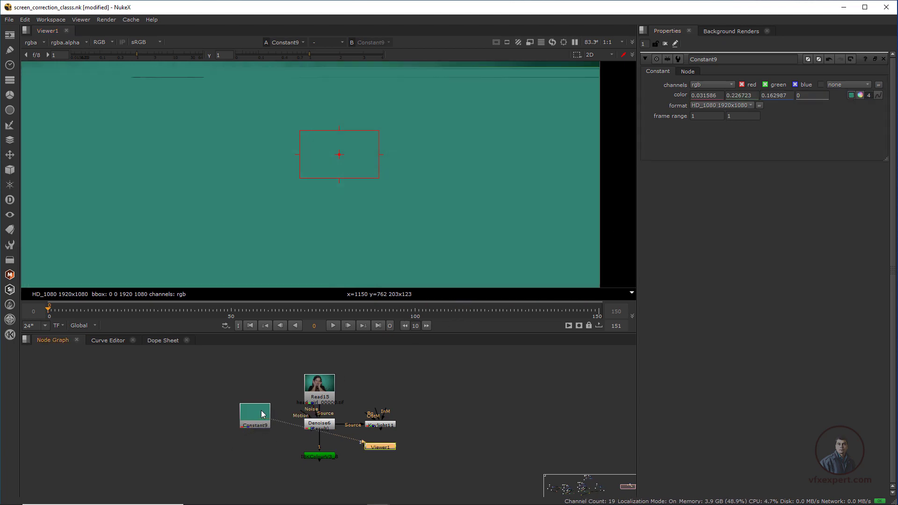
scroll(402, 187, down, 4)
scroll(390, 196, up, 1)
scroll(380, 186, up, 1)
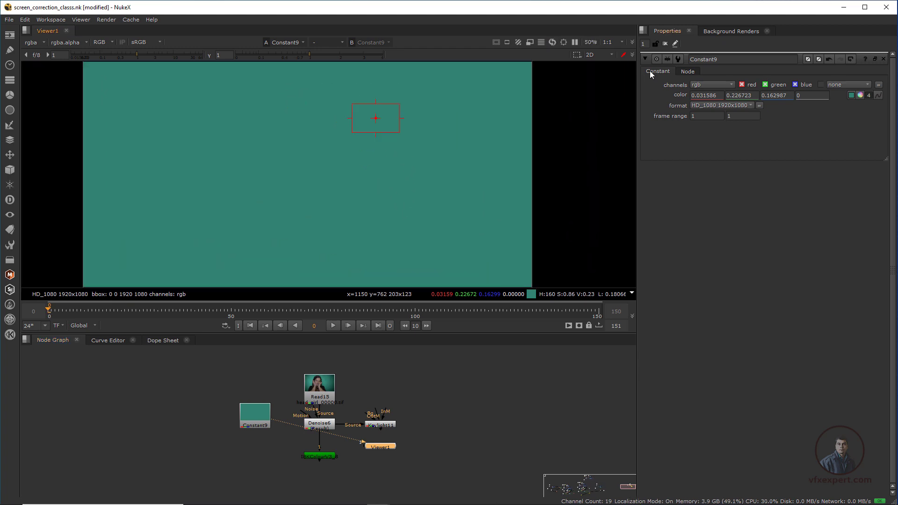
Collapse the Constant's properties and arrange the Constant and viewer nodes below and beside the Denoise branch.
click(645, 59)
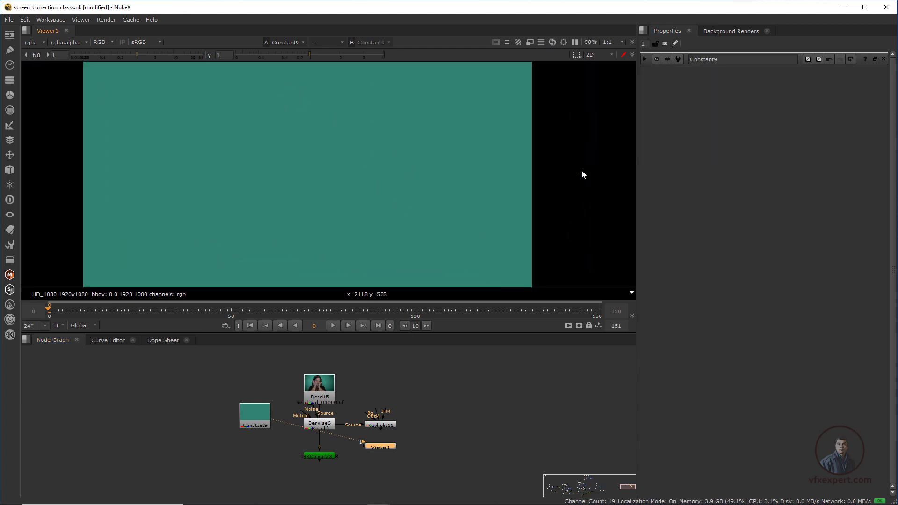
mouse_move(373, 441)
mouse_down()
mouse_move(221, 472)
mouse_move(253, 440)
mouse_move(256, 463)
mouse_up()
drag(380, 446, 249, 483)
middle_drag(318, 435, 344, 394)
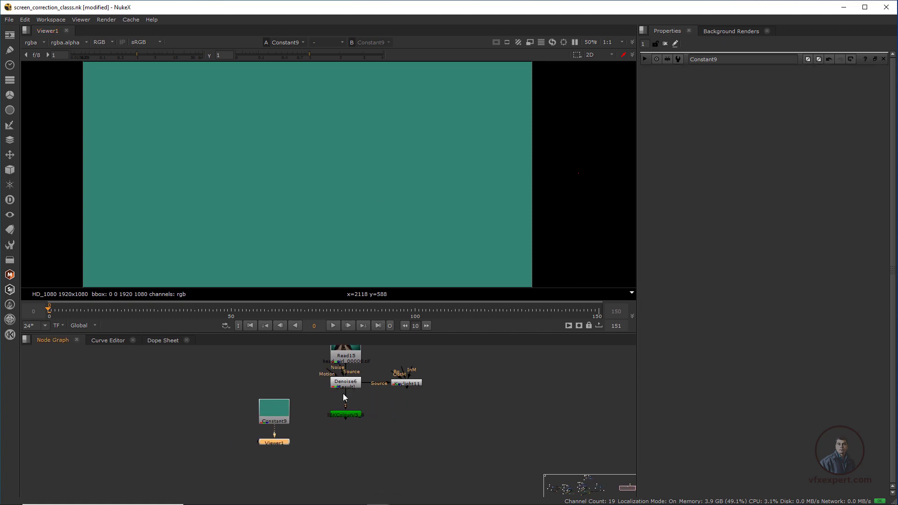
drag(280, 444, 277, 466)
drag(286, 423, 282, 428)
Add a Merge node below IBKColour, connecting its A input to the Constant and its B input to IBKColour.
click(332, 434)
middle_drag(341, 434, 339, 457)
key(m)
drag(335, 450, 275, 461)
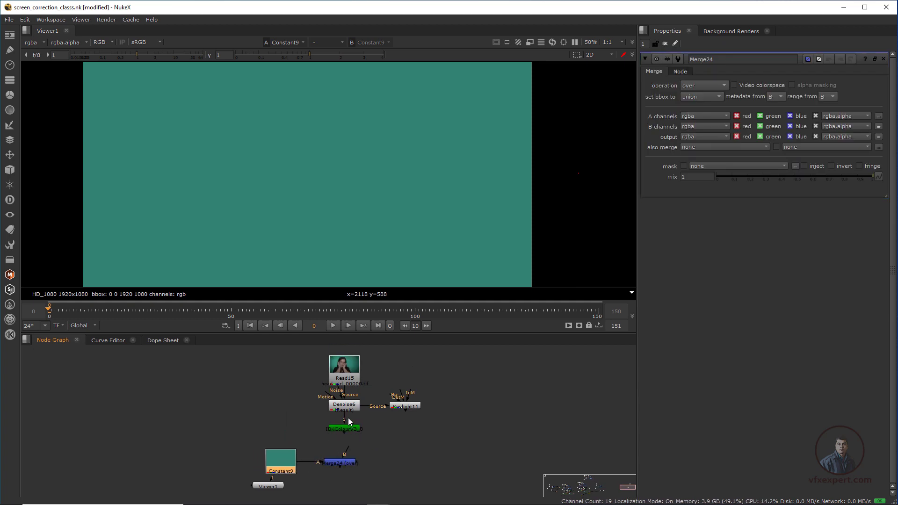
drag(347, 449, 342, 429)
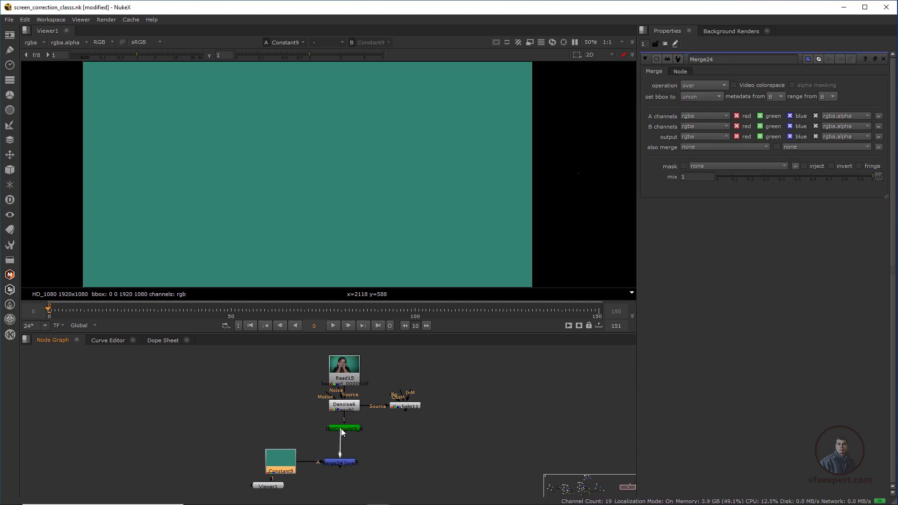
Set the operation of the Merge node below IBKColour to minus.
click(344, 462)
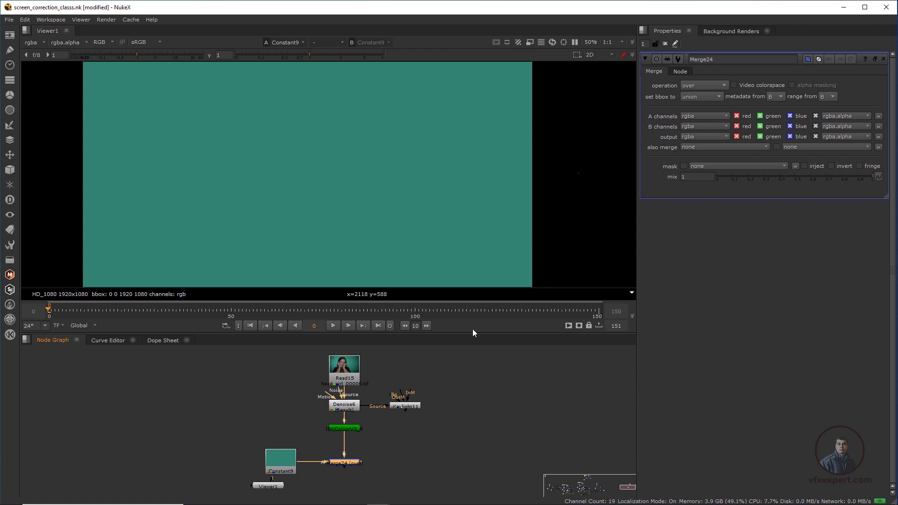
click(702, 85)
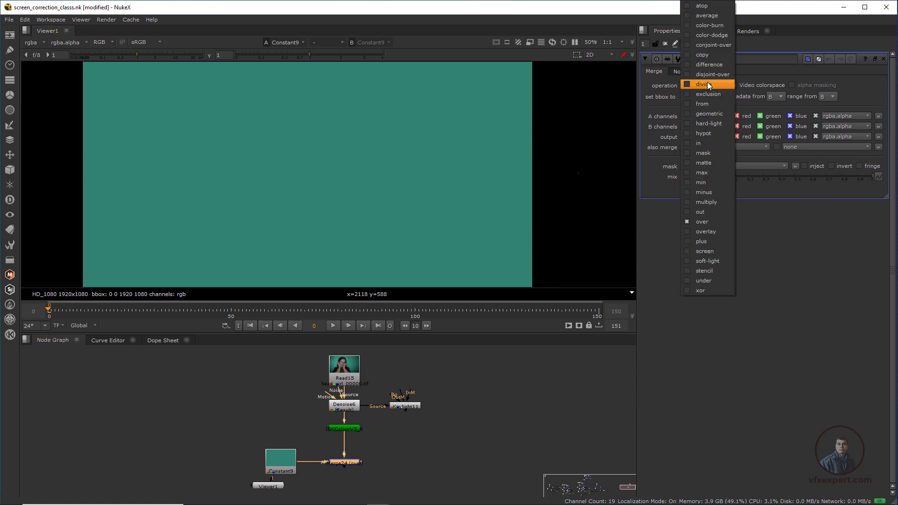
click(707, 197)
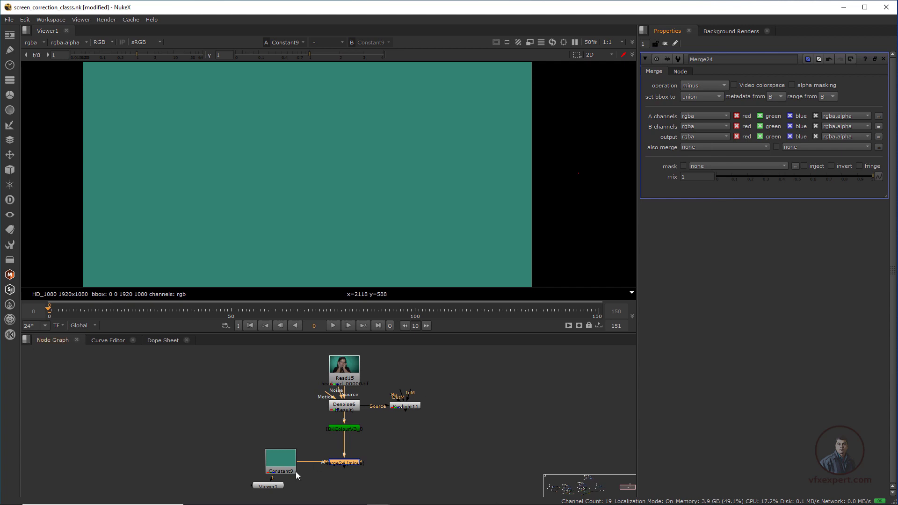
Connect the viewer to the Keylight node on the Denoise branch and display its alpha matte.
drag(272, 487, 439, 450)
scroll(408, 430, up, 1)
middle_drag(467, 452, 363, 461)
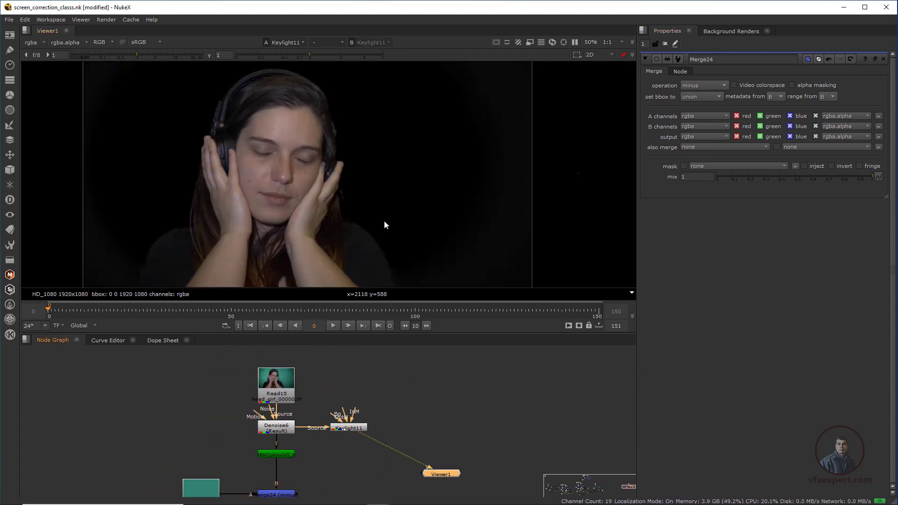
key(a)
scroll(389, 164, down, 2)
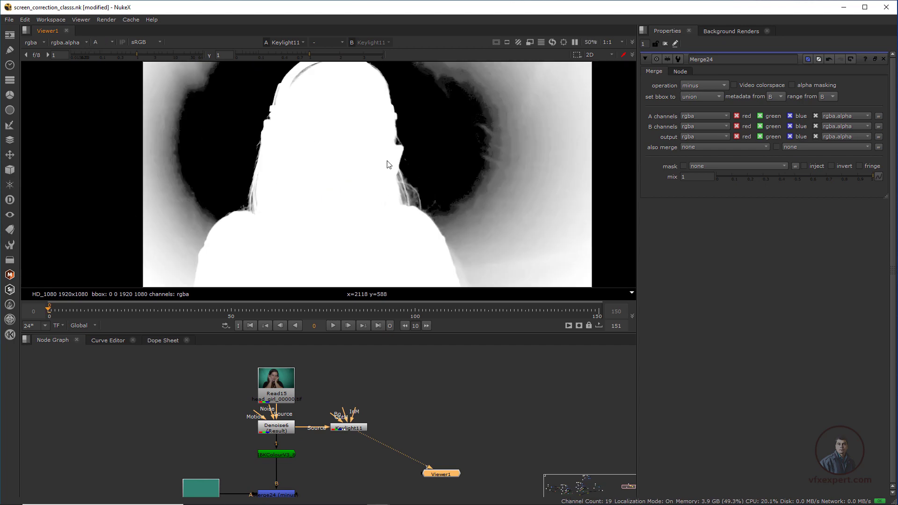
middle_drag(418, 211, 393, 180)
middle_drag(414, 450, 356, 431)
Clone the Keylight node and place the clone directly below the original.
click(293, 409)
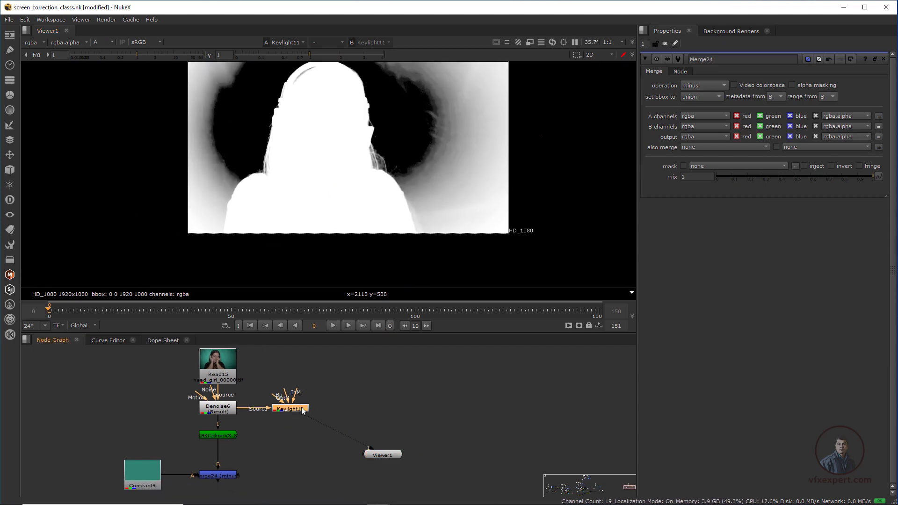
click(25, 20)
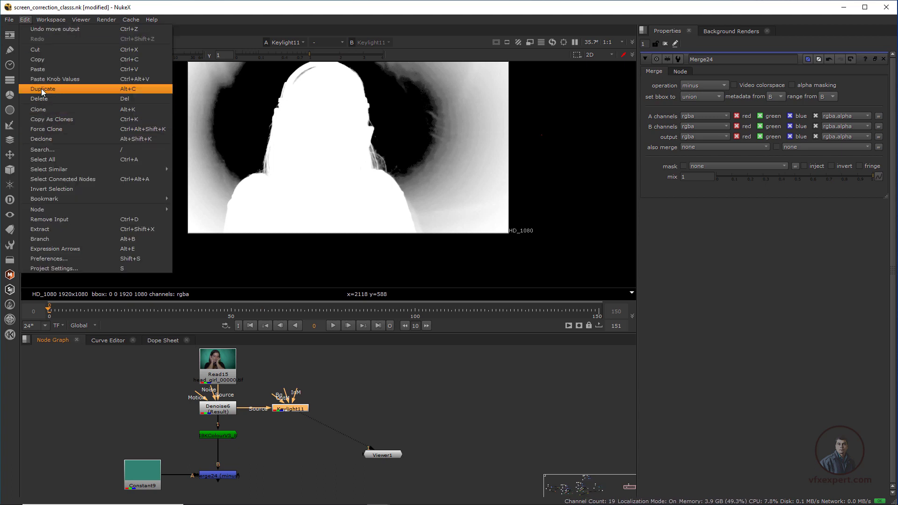
click(133, 109)
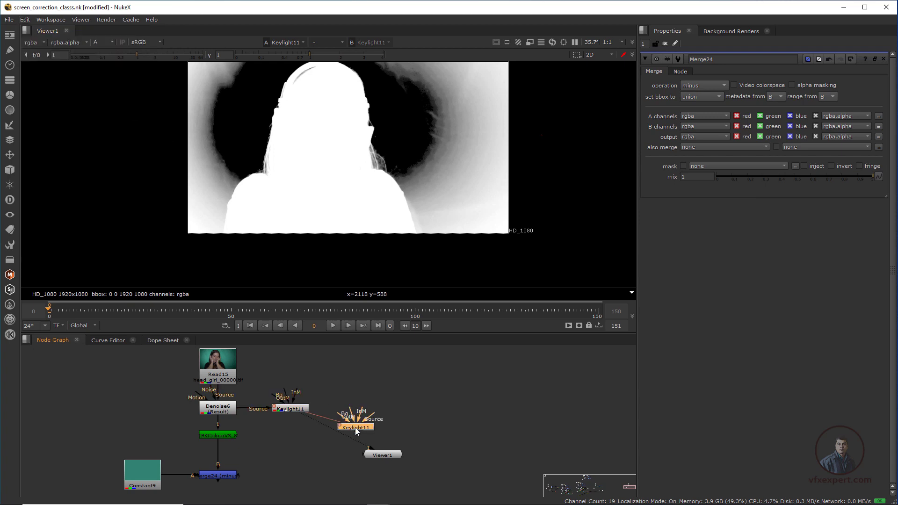
drag(356, 431, 289, 449)
scroll(292, 447, up, 2)
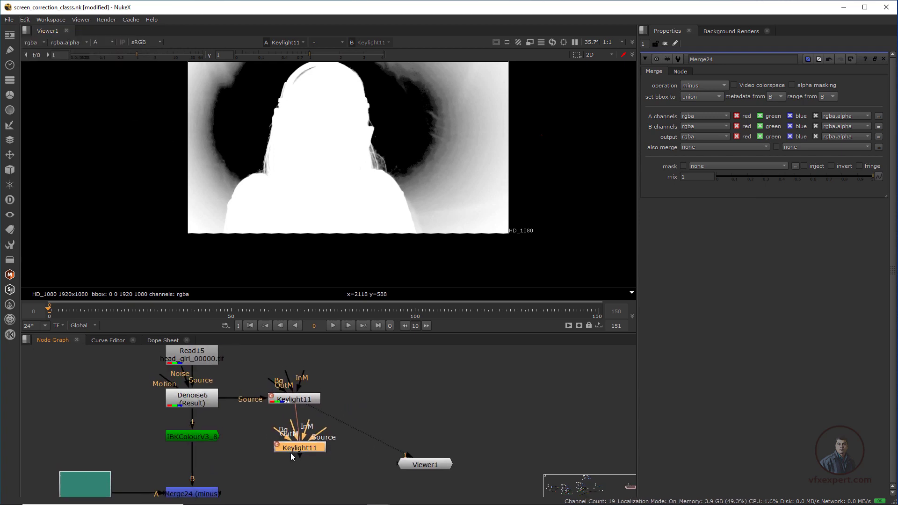
Connect the cloned Keylight's Source input to IBKColour and line the clone up beside it.
click(197, 441)
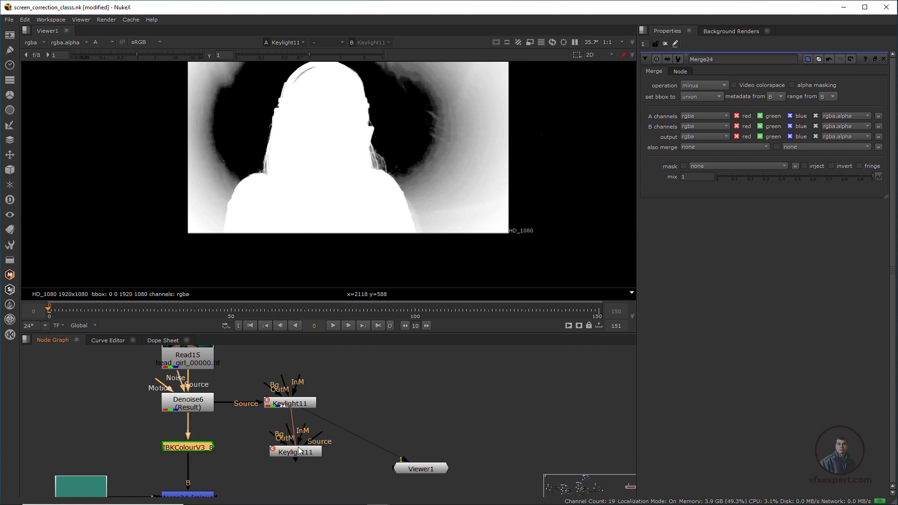
drag(317, 437, 194, 448)
drag(298, 452, 295, 451)
middle_drag(294, 451, 203, 459)
drag(317, 481, 361, 467)
click(264, 408)
drag(212, 462, 208, 459)
Add an Invert node beside the upper Keylight and connect its input to that Keylight.
click(259, 405)
key(Tab)
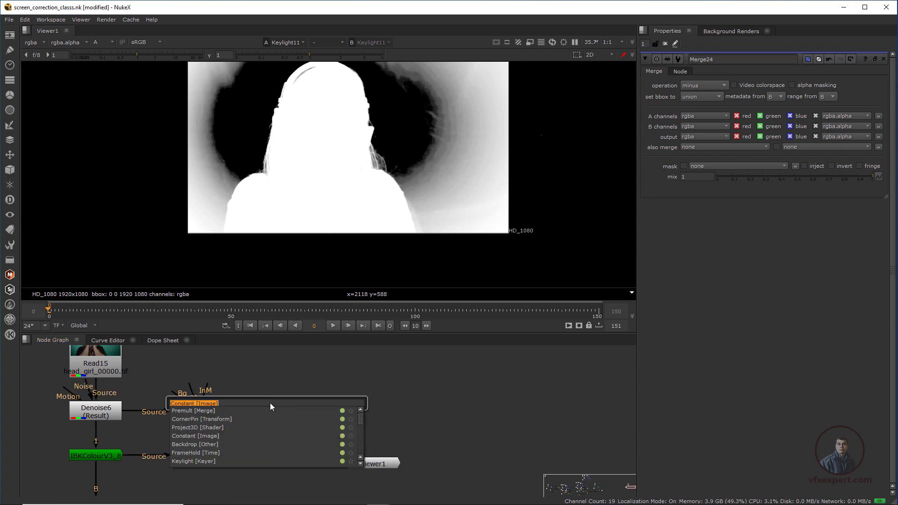
text(inve)
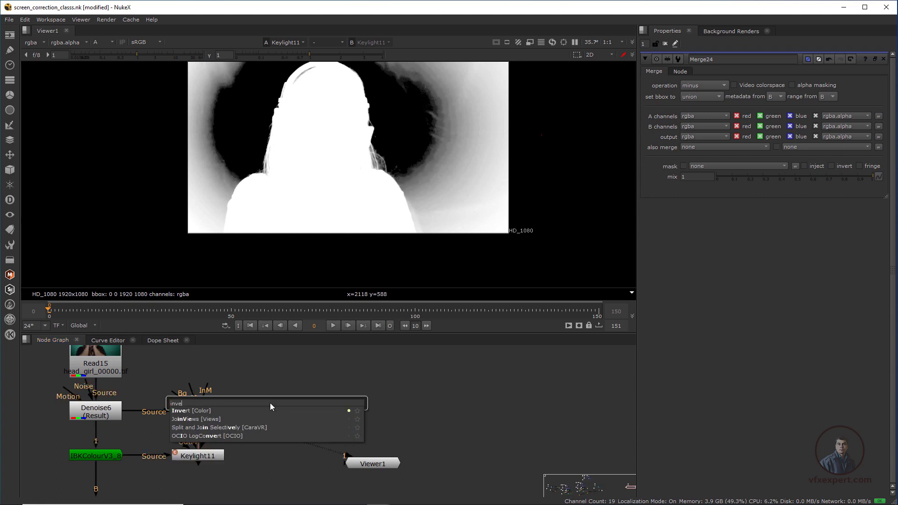
key(Return)
drag(268, 408, 195, 416)
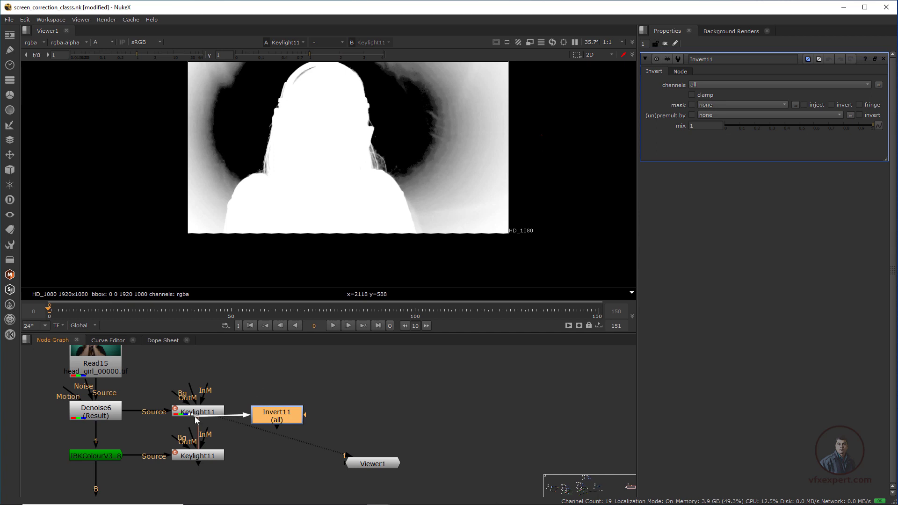
drag(274, 412, 295, 408)
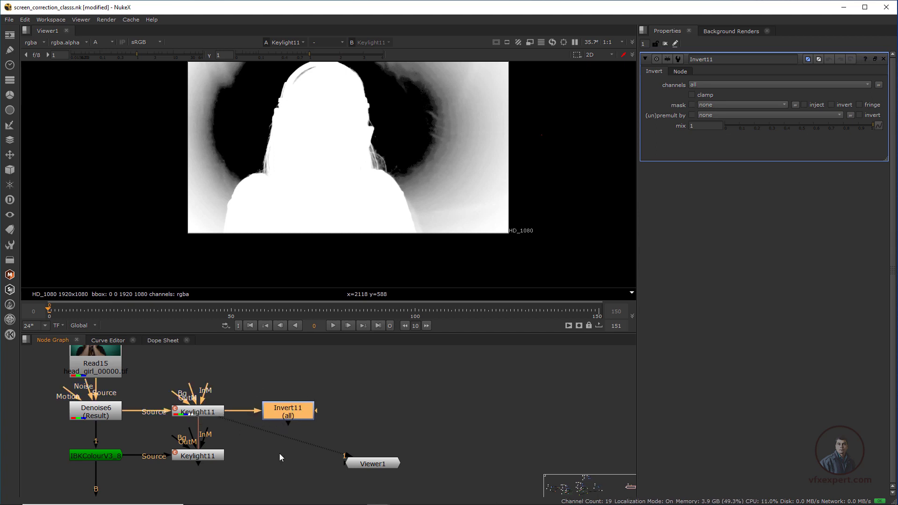
Paste a second Invert node, connect it to the cloned Keylight, and move the disconnected viewer aside.
click(269, 456)
key(ctrl+v)
middle_drag(277, 462, 259, 467)
drag(372, 467, 401, 463)
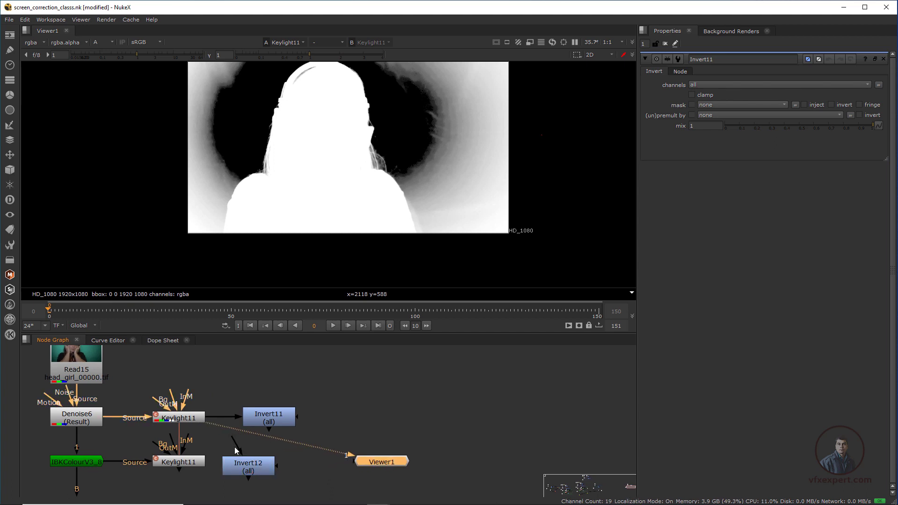
drag(259, 424, 249, 422)
drag(254, 467, 263, 464)
drag(353, 457, 383, 452)
click(322, 440)
middle_drag(322, 440, 328, 438)
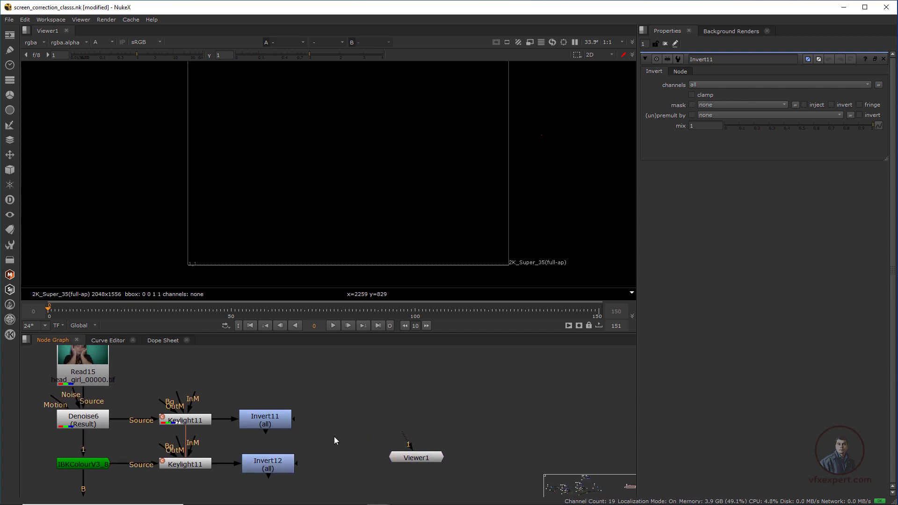
Add an unconnected ChannelMerge node between the two Invert nodes and the viewer.
key(Tab)
text(cha)
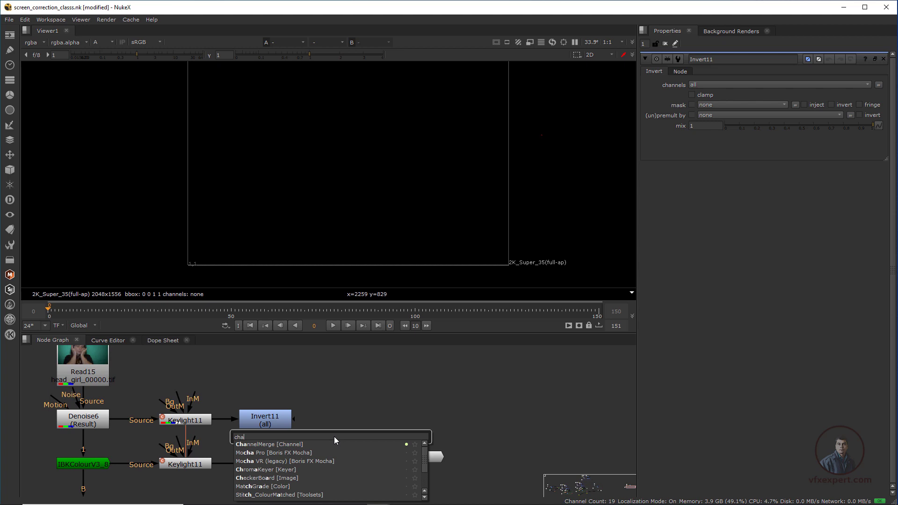
click(273, 444)
drag(332, 443, 334, 448)
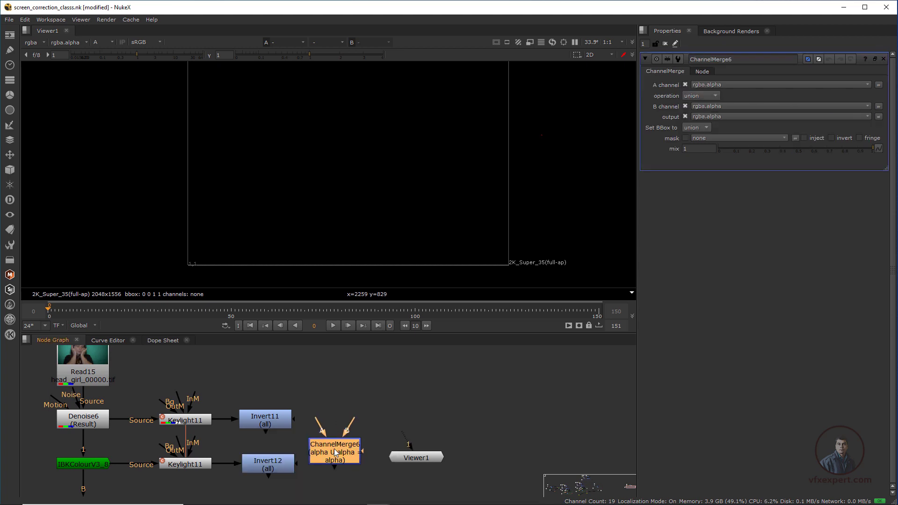
middle_drag(407, 449, 309, 454)
drag(330, 463, 369, 457)
middle_drag(241, 420, 367, 391)
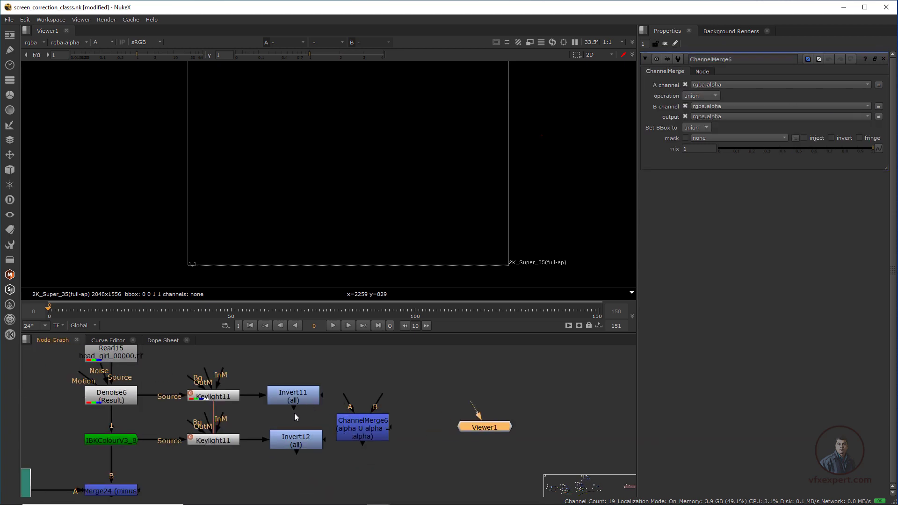
middle_drag(294, 413, 291, 434)
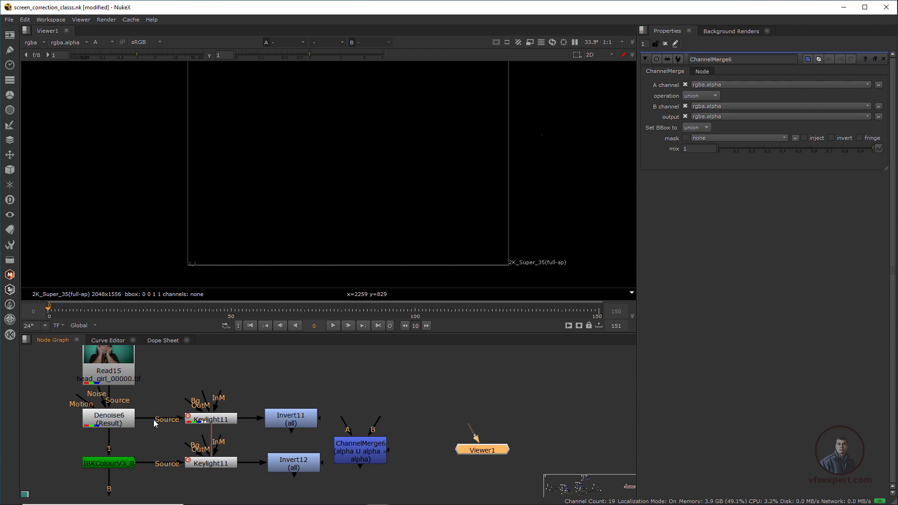
Connect ChannelMerge's A input to the upper Invert through a Dot and its B input to the lower Invert.
drag(340, 445, 295, 419)
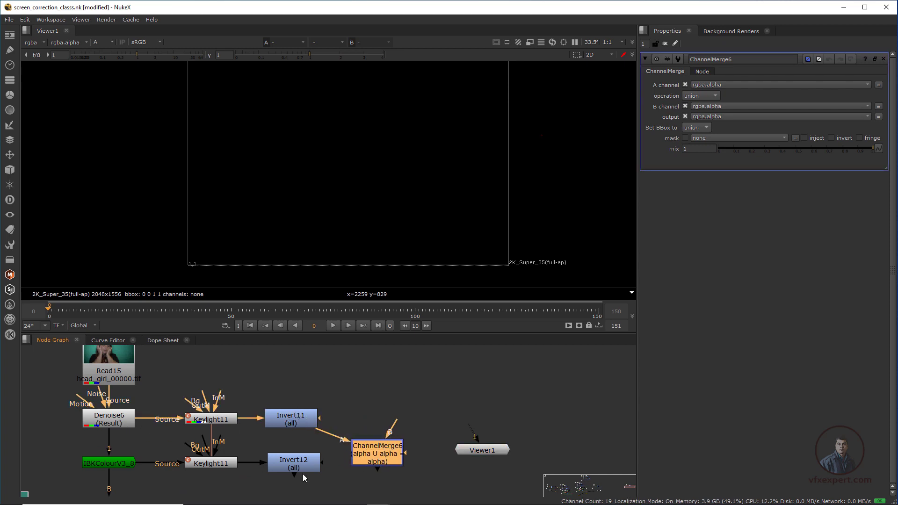
drag(392, 424, 293, 470)
ctrl+drag(334, 436, 378, 416)
drag(382, 458, 381, 467)
middle_drag(381, 467, 329, 453)
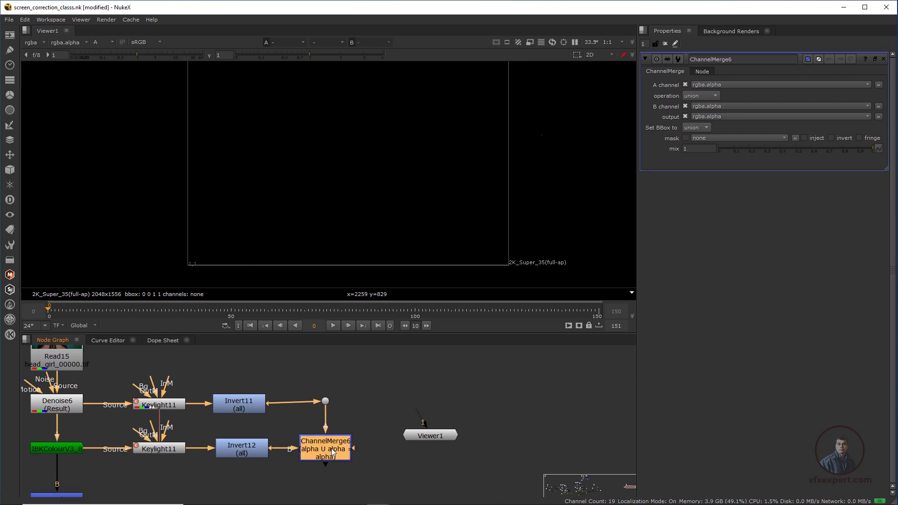
View the ChannelMerge's alpha, set its operation to divide, and check the matte's edges and corners.
key(1)
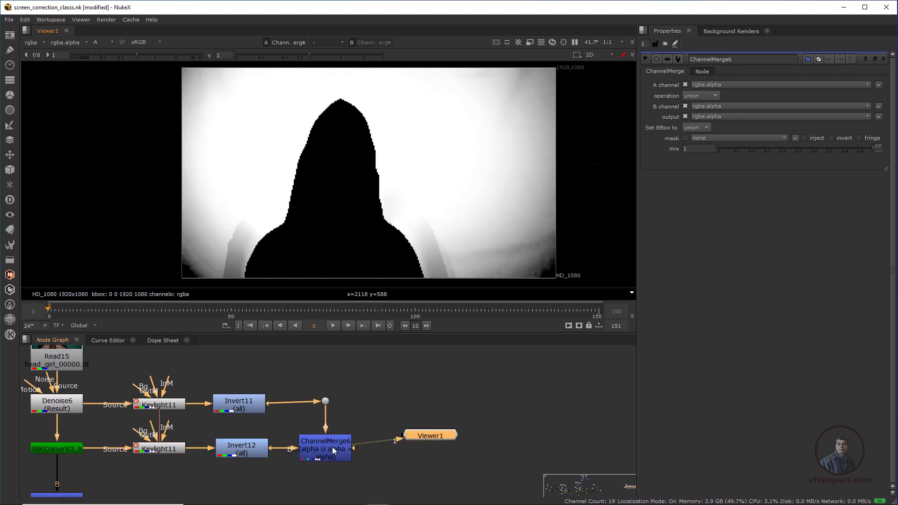
click(321, 447)
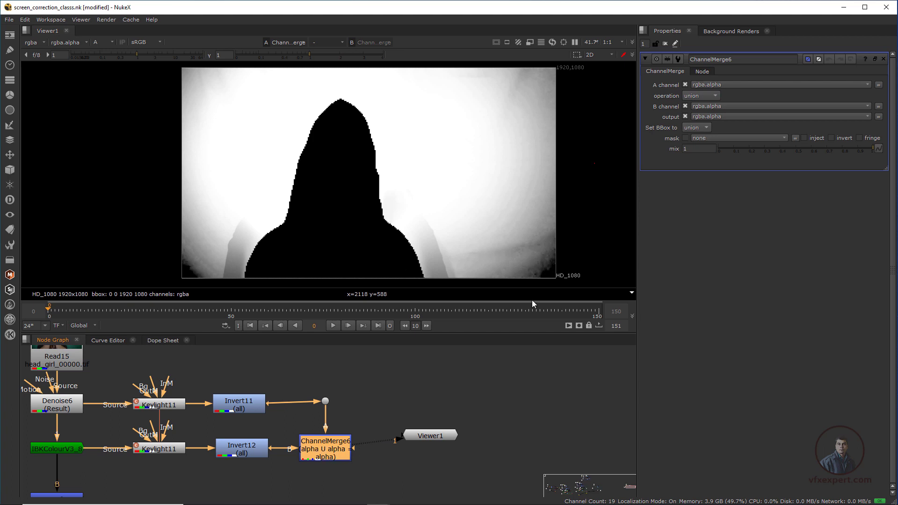
click(708, 95)
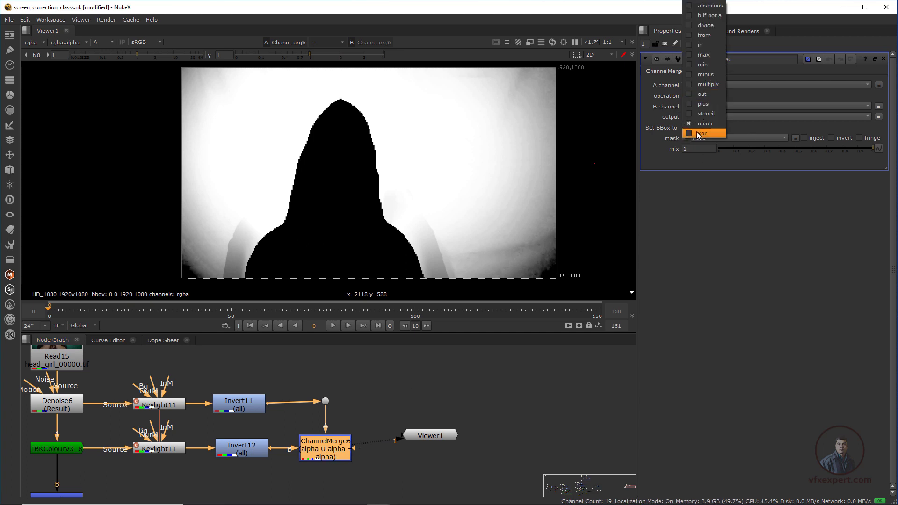
click(707, 25)
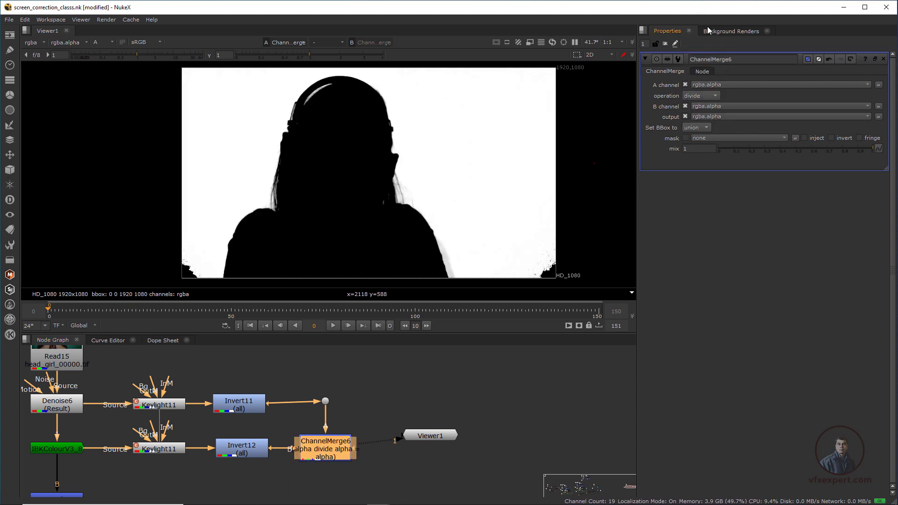
scroll(402, 213, up, 3)
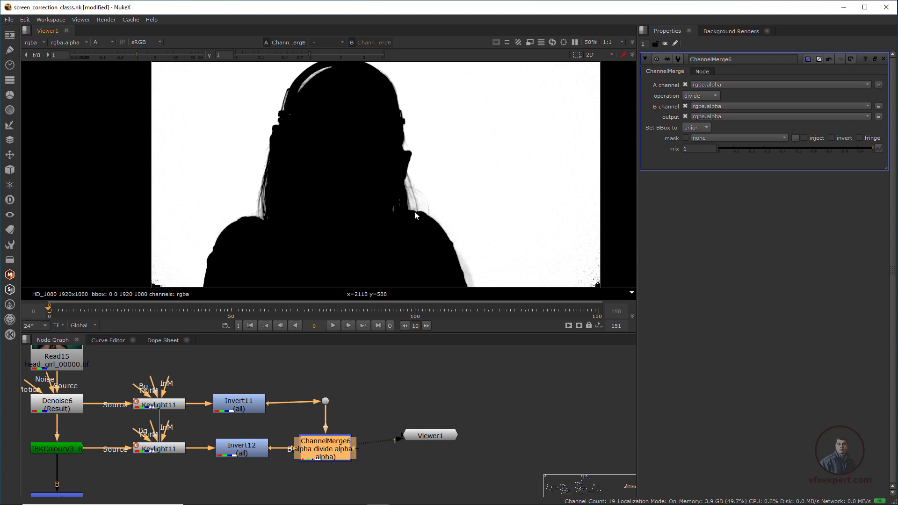
scroll(415, 213, down, 1)
middle_drag(472, 236, 459, 215)
scroll(459, 215, up, 1)
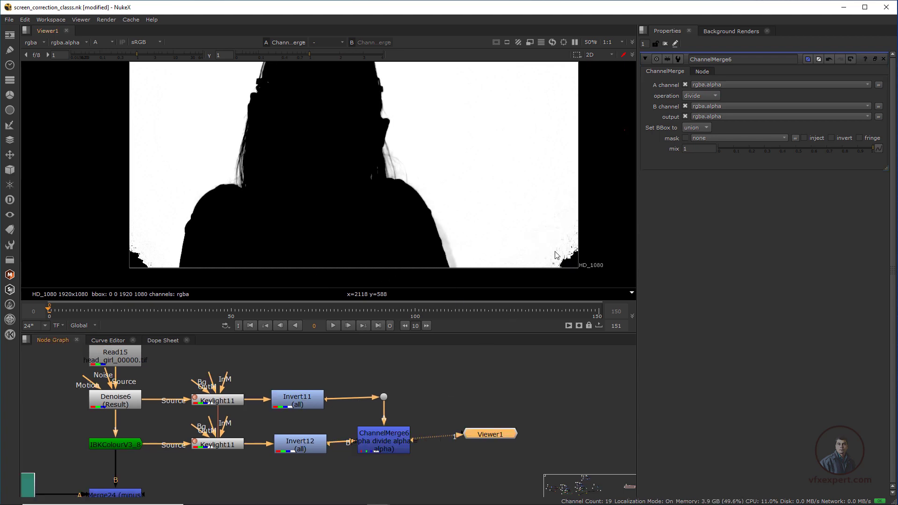
Set the upper Keylight's Clip White to 0.94 and place the viewer below ChannelMerge.
double_click(227, 402)
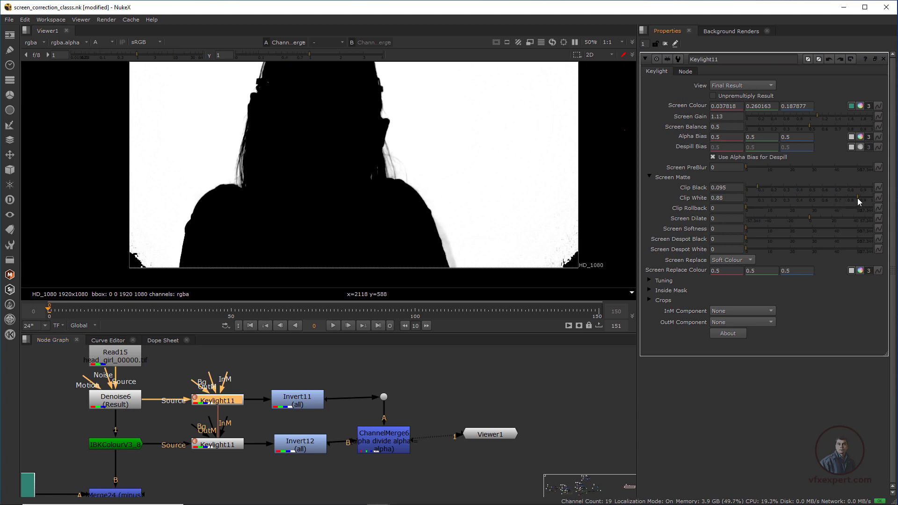
drag(857, 198, 865, 199)
key(f)
drag(480, 433, 374, 485)
middle_drag(413, 458, 408, 451)
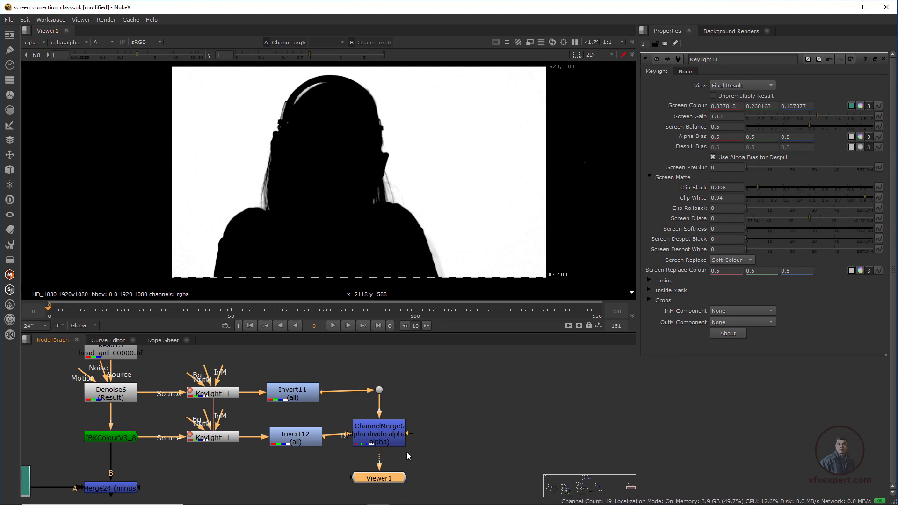
Add a Shuffle node between ChannelMerge and the viewer.
middle_drag(405, 450, 401, 445)
click(388, 431)
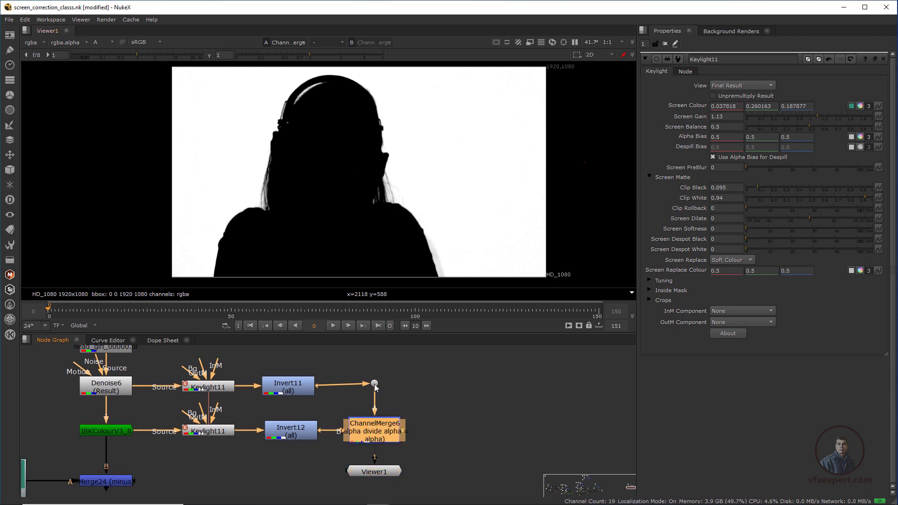
drag(382, 473, 382, 488)
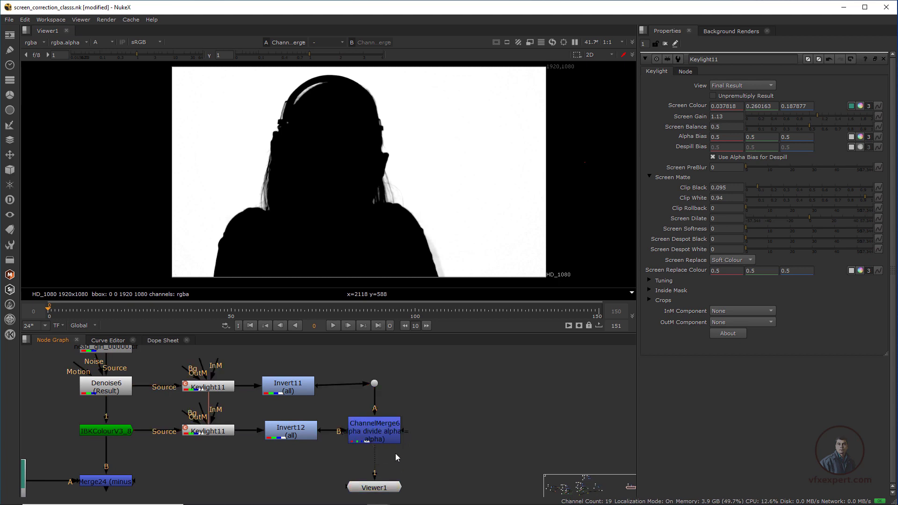
key(ctrl+a)
key(Tab)
text(shu)
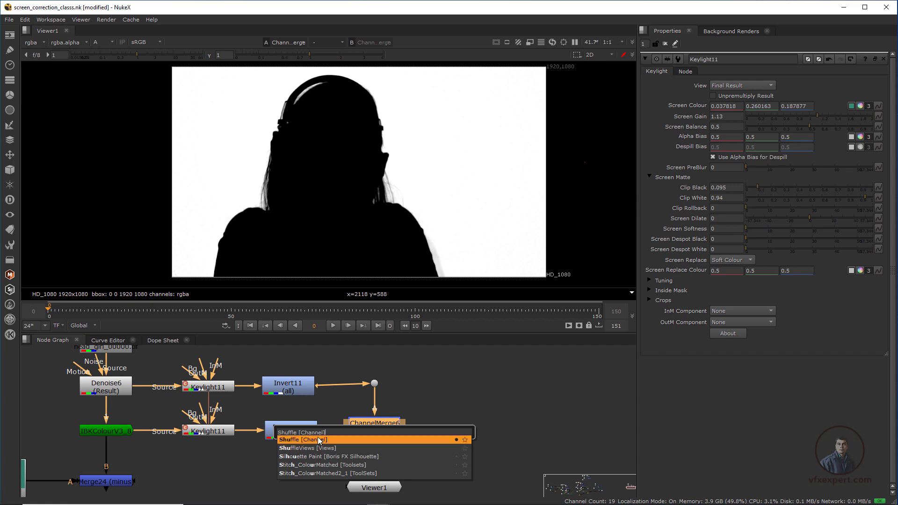
key(Return)
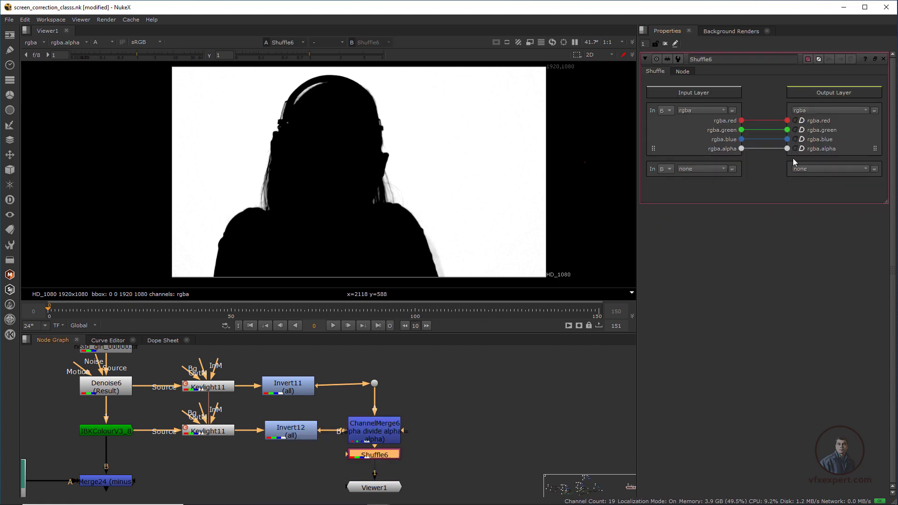
click(741, 125)
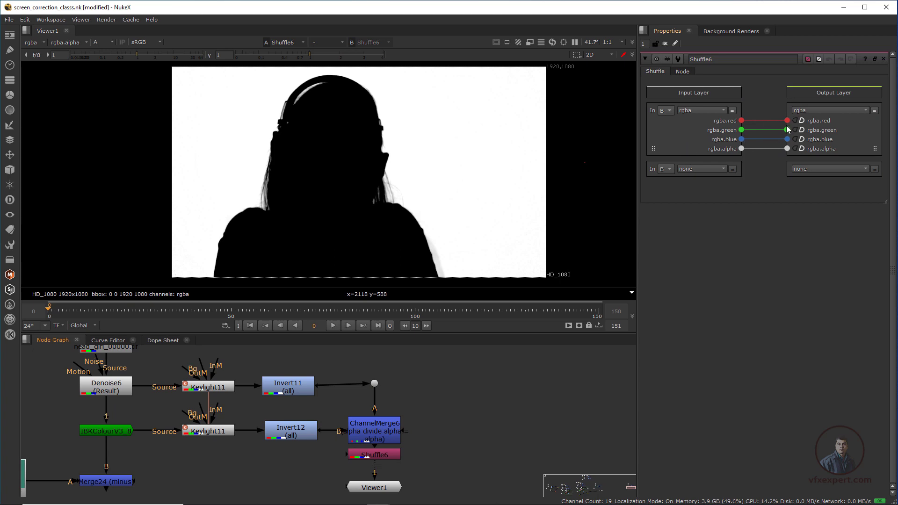
Delete the Shuffle node below ChannelMerge and update the list of all plugins.
click(387, 456)
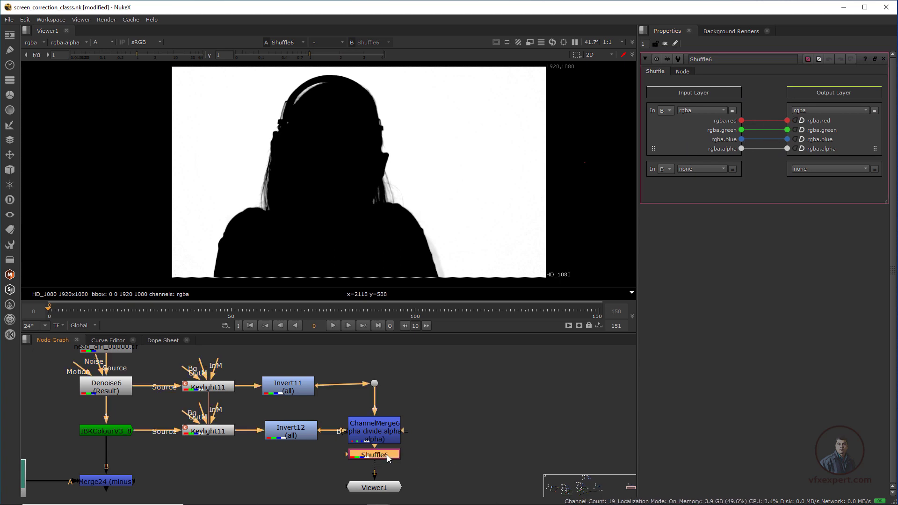
key(Delete)
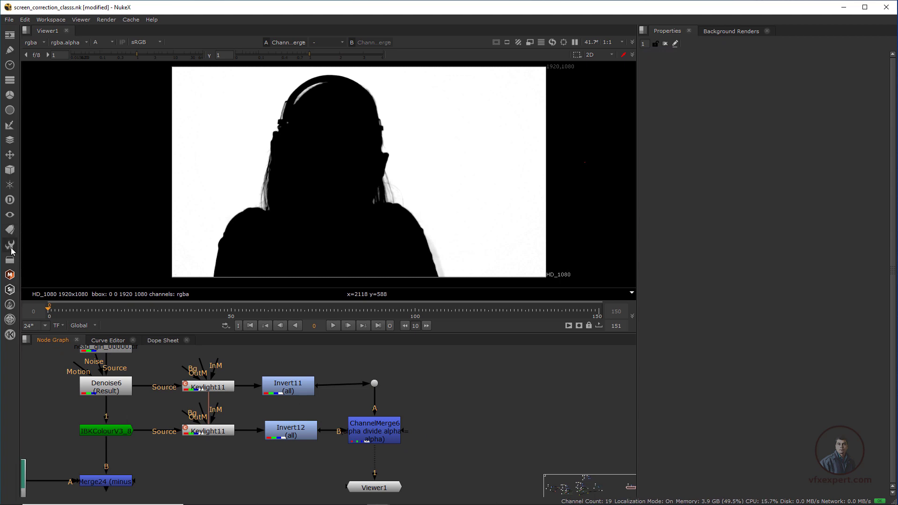
click(15, 265)
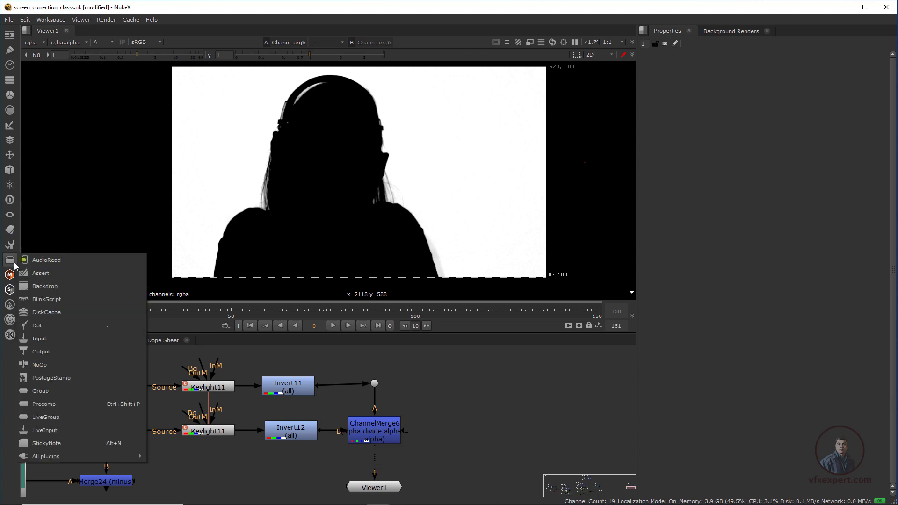
mouse_move(32, 456)
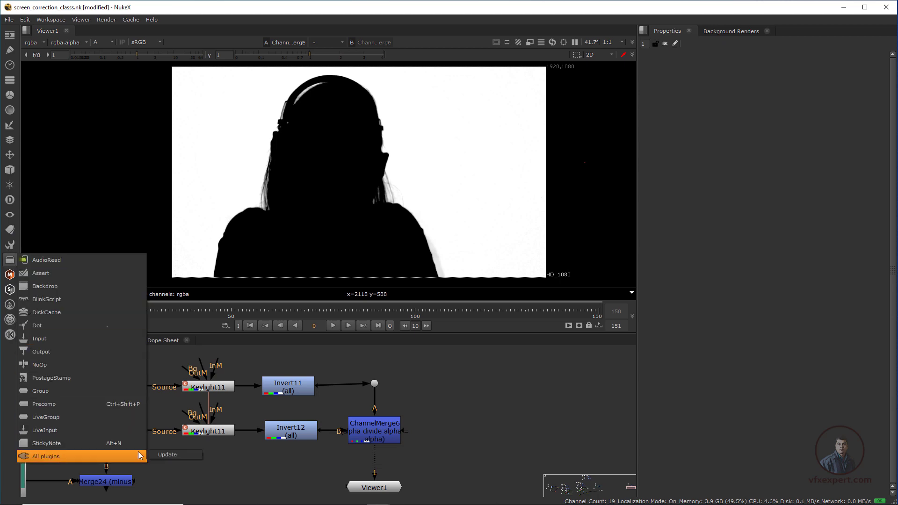
click(170, 453)
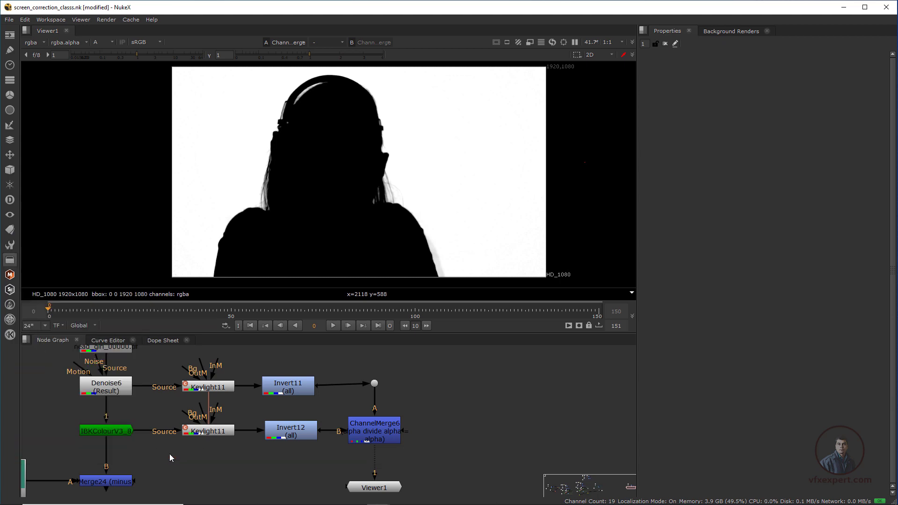
Add a legacy grid-style Shuffle below ChannelMerge and route alpha into its red, green and blue outputs.
click(388, 438)
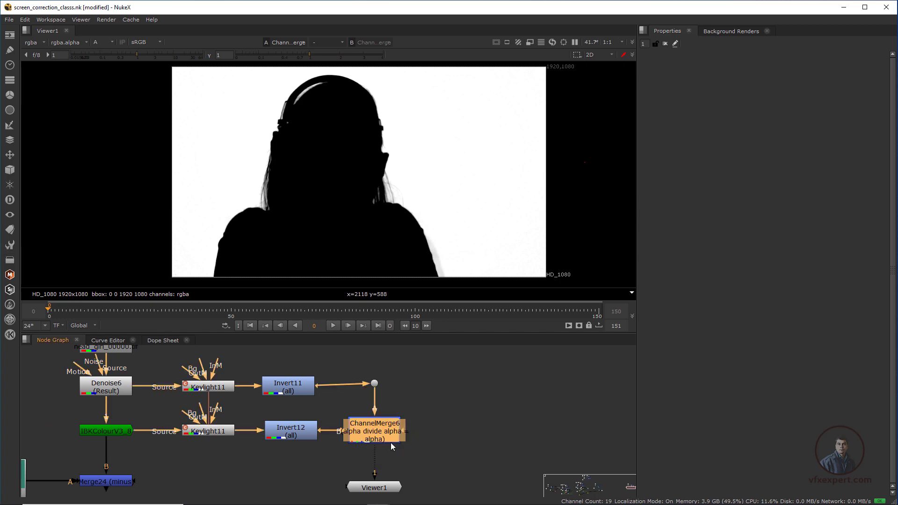
key(Tab)
text(shu)
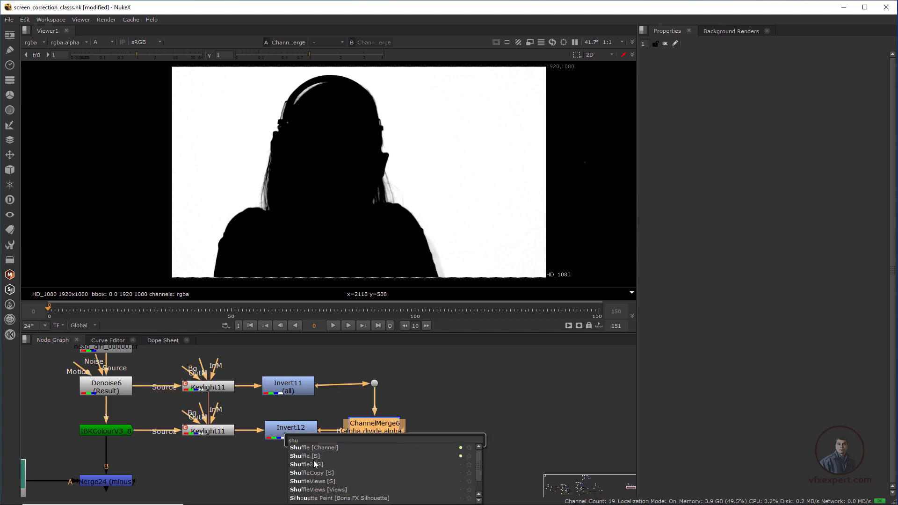
click(314, 464)
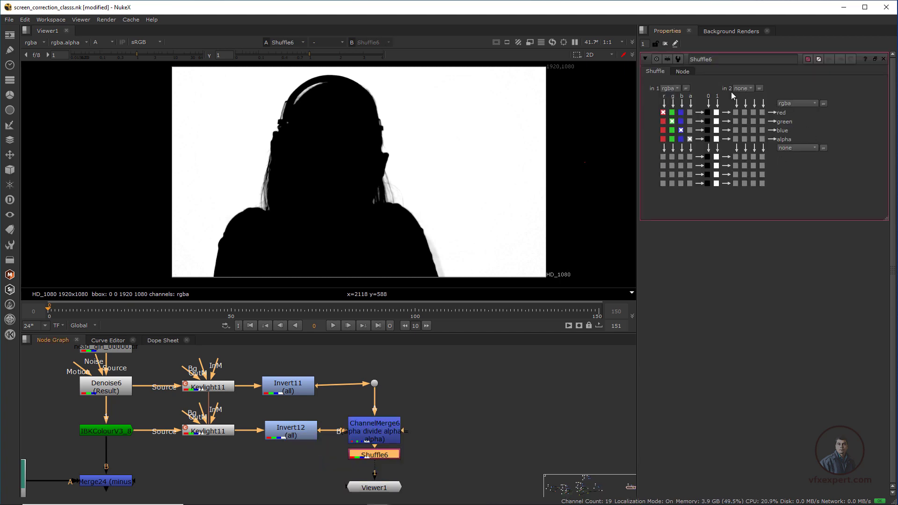
click(690, 112)
click(691, 130)
Enlarge the node graph area and add a Merge with its A input connected to the minus Merge.
scroll(392, 447, down, 1)
middle_drag(428, 411, 454, 382)
drag(450, 333, 453, 303)
drag(407, 426, 403, 441)
click(310, 455)
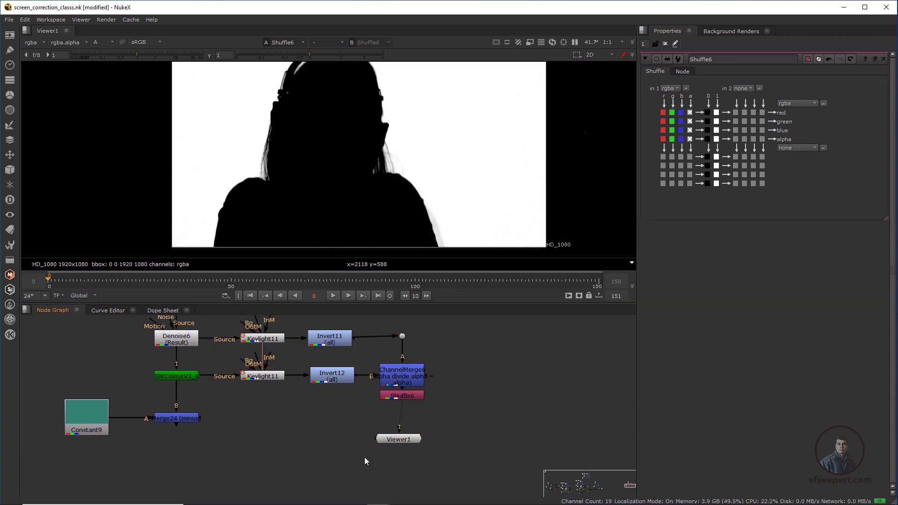
key(m)
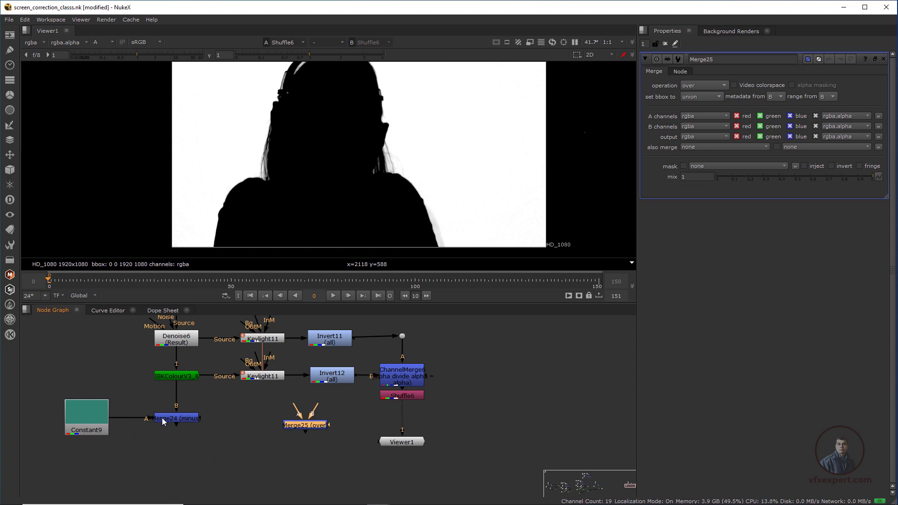
drag(296, 408, 193, 423)
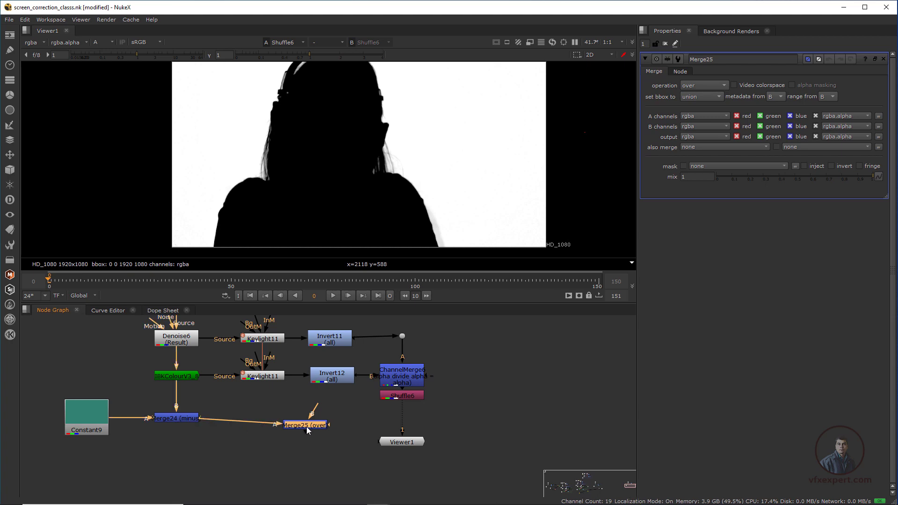
Connect the new Merge's B input to the Shuffle, align it underneath and view its output.
drag(306, 427, 340, 427)
mouse_move(408, 445)
mouse_down()
mouse_move(421, 438)
mouse_move(421, 451)
mouse_up()
drag(341, 424, 406, 396)
drag(402, 427, 416, 429)
key(1)
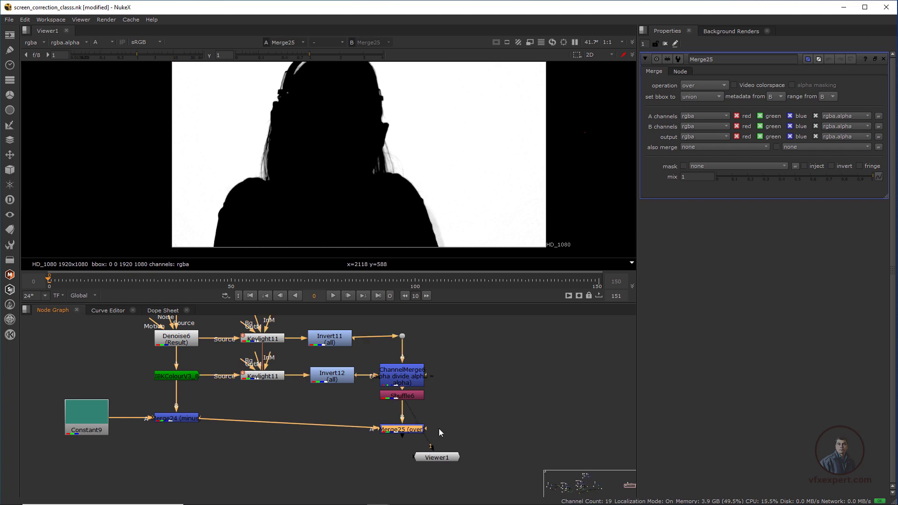
Set the operation of the Merge below the Shuffle to multiply.
middle_drag(404, 436, 359, 438)
drag(377, 428, 366, 430)
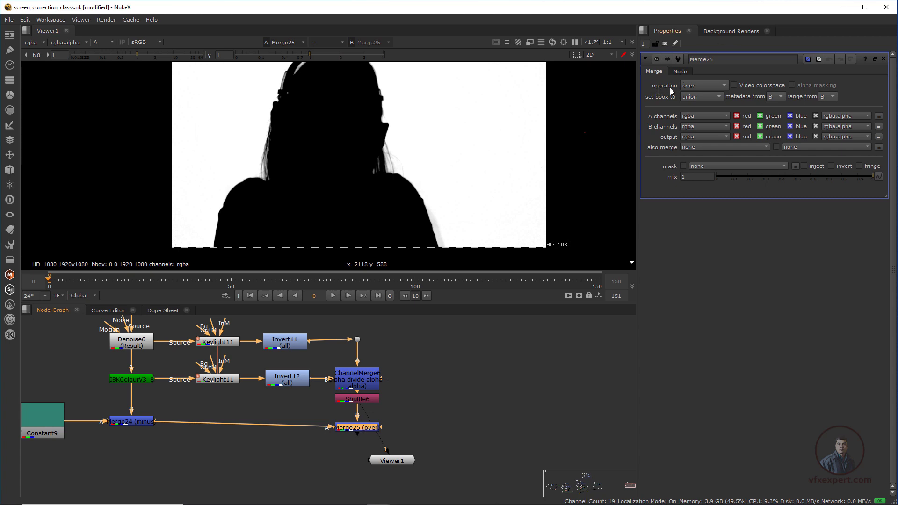
click(698, 85)
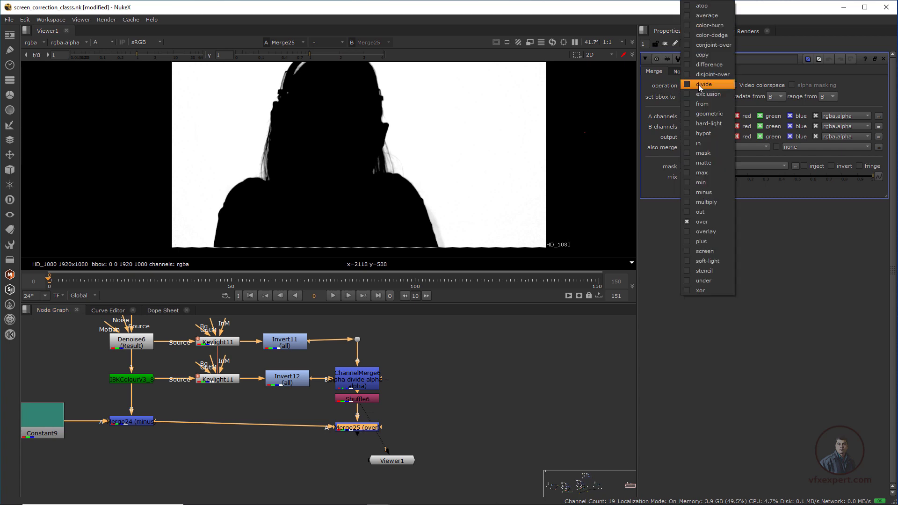
click(709, 203)
scroll(379, 176, down, 2)
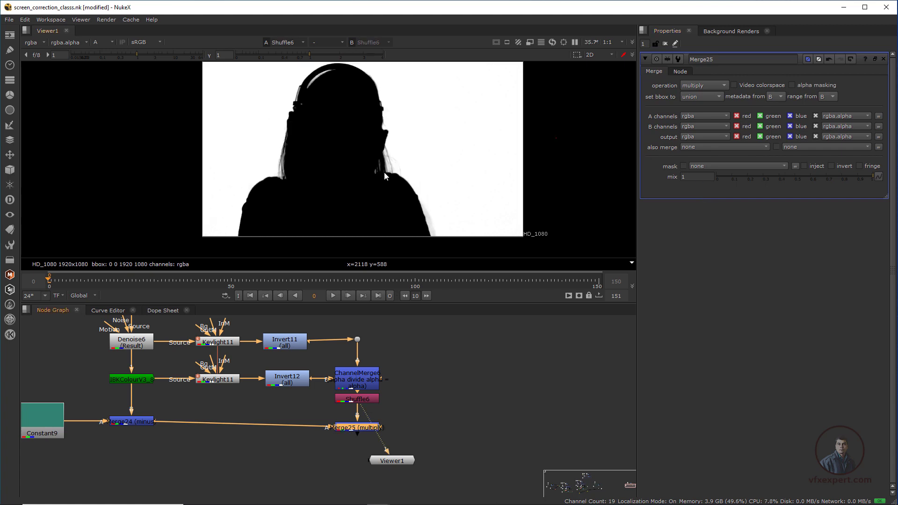
Add another Merge beside the multiply Merge, with A connected to the multiply Merge and B to the Denoise.
click(439, 427)
key(m)
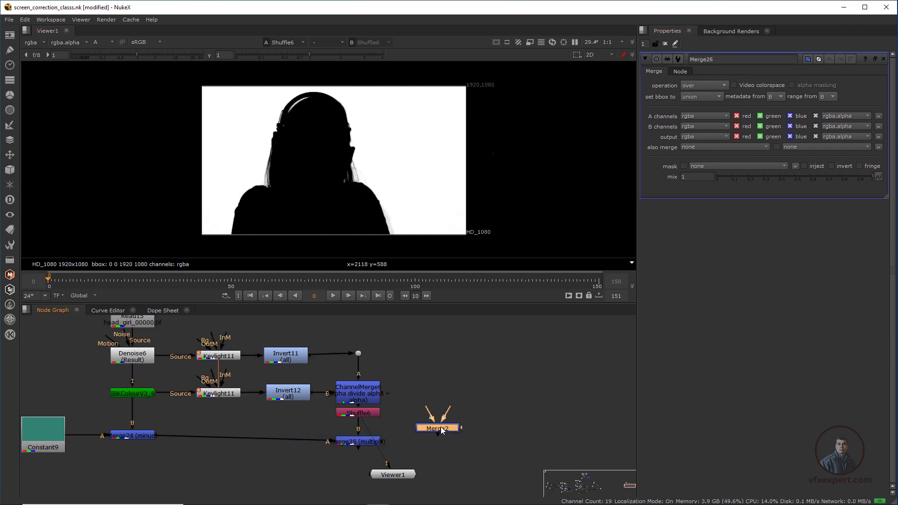
drag(443, 439, 439, 431)
middle_drag(431, 380, 431, 388)
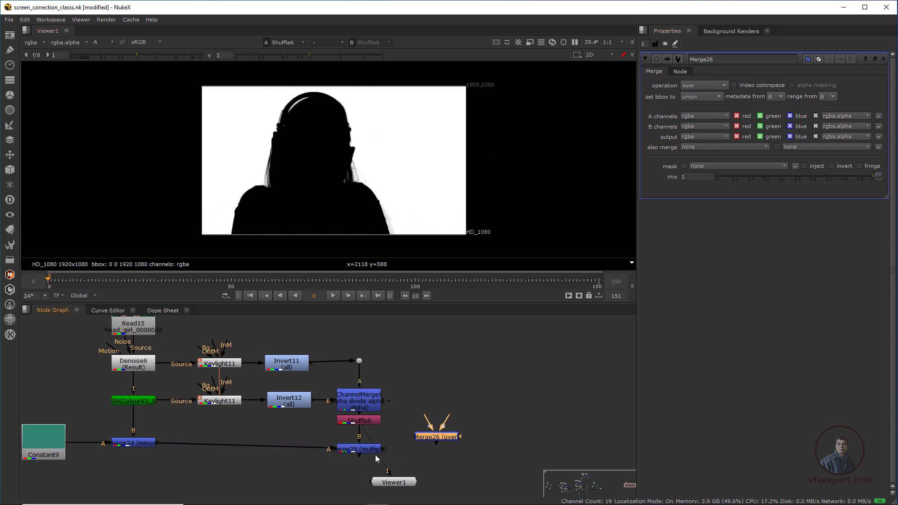
drag(427, 428, 373, 449)
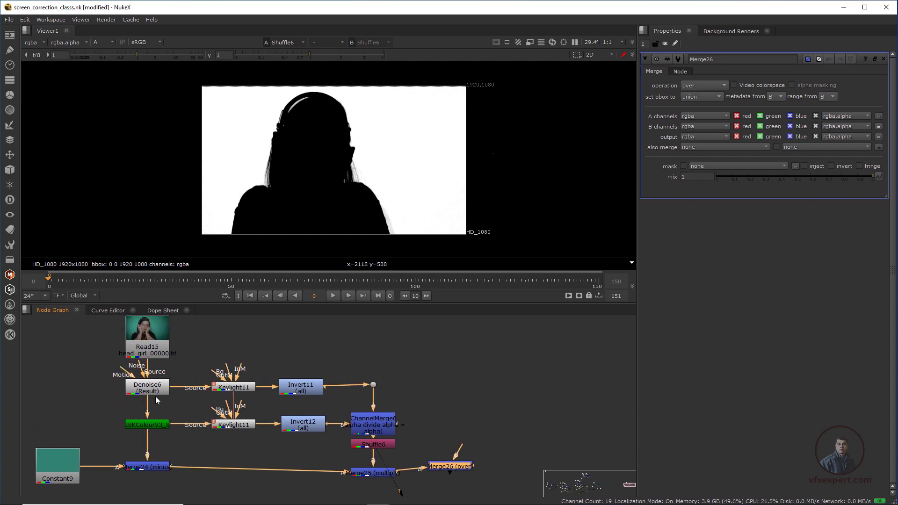
click(419, 380)
drag(462, 450, 157, 389)
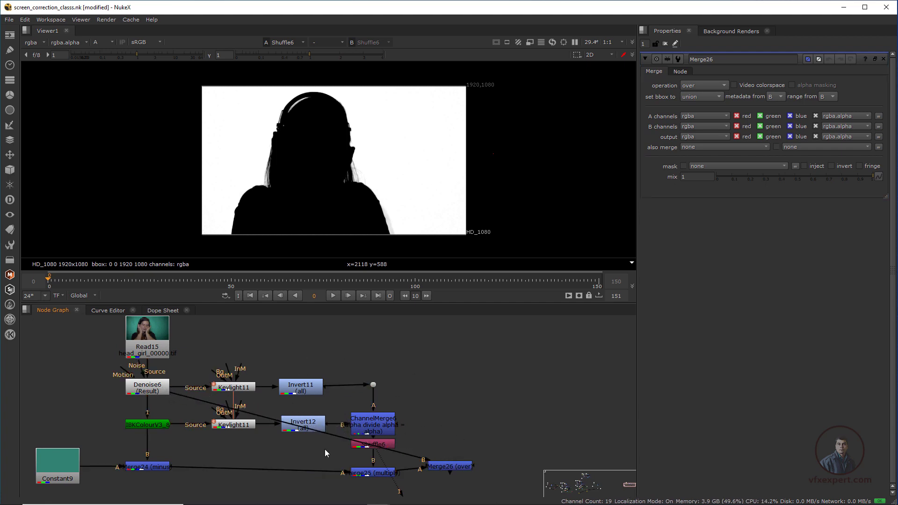
Route the Denoise connection through a Dot above the new Merge and tidy the surrounding nodes.
ctrl+drag(301, 428, 453, 374)
middle_drag(165, 363, 172, 396)
drag(155, 376, 154, 359)
drag(162, 423, 162, 405)
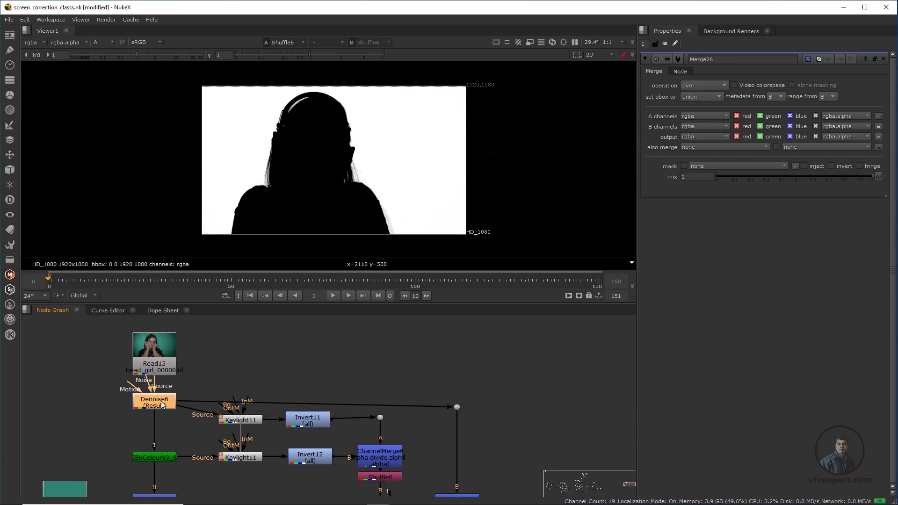
scroll(323, 384, down, 1)
scroll(414, 442, up, 1)
middle_drag(415, 442, 375, 397)
click(407, 442)
drag(403, 443, 403, 449)
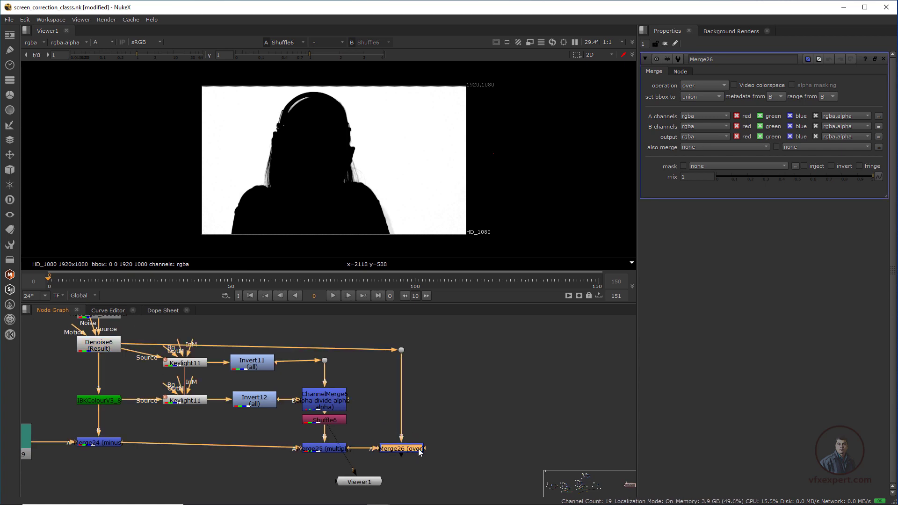
Set the last Merge's operation to plus and view its result in RGB with the viewer placed below it.
click(684, 89)
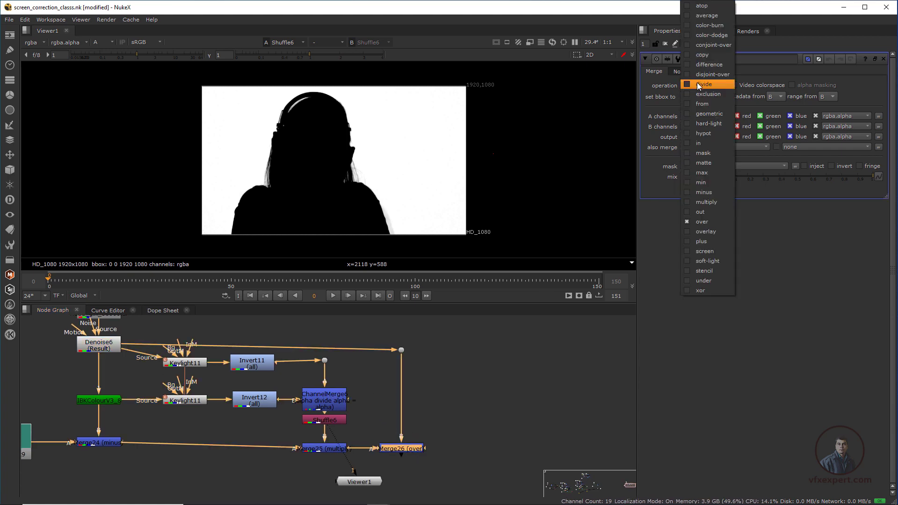
click(708, 243)
drag(331, 432, 397, 448)
drag(370, 483, 410, 469)
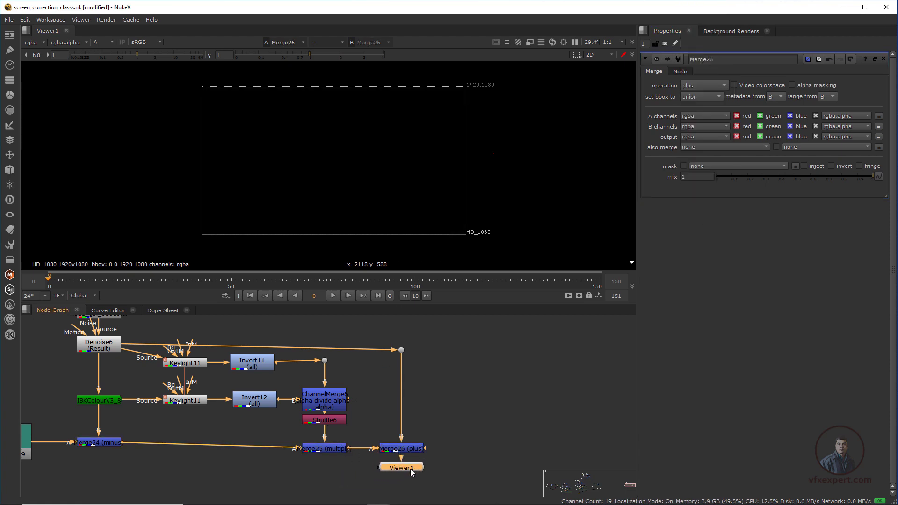
middle_drag(401, 215, 422, 227)
key(a)
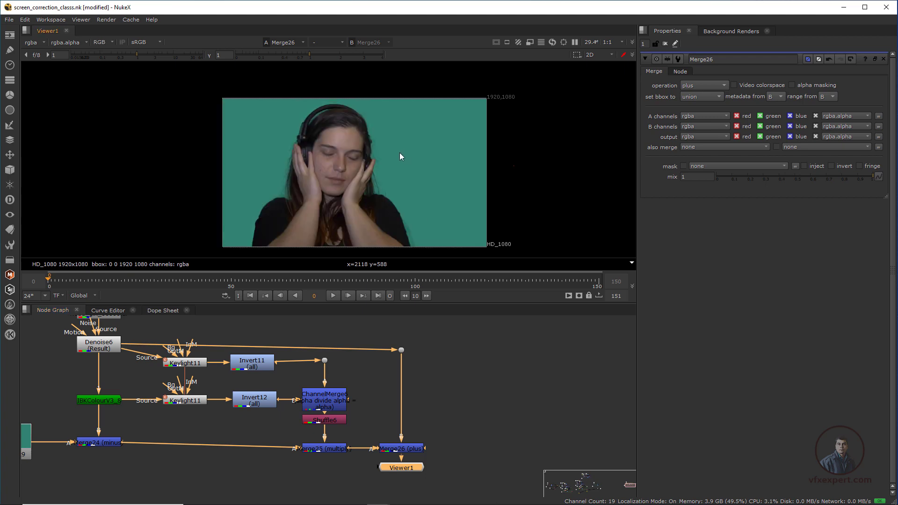
Examine the corrected green screen around the hair, headphones and hands, along with the node setup.
scroll(398, 154, up, 3)
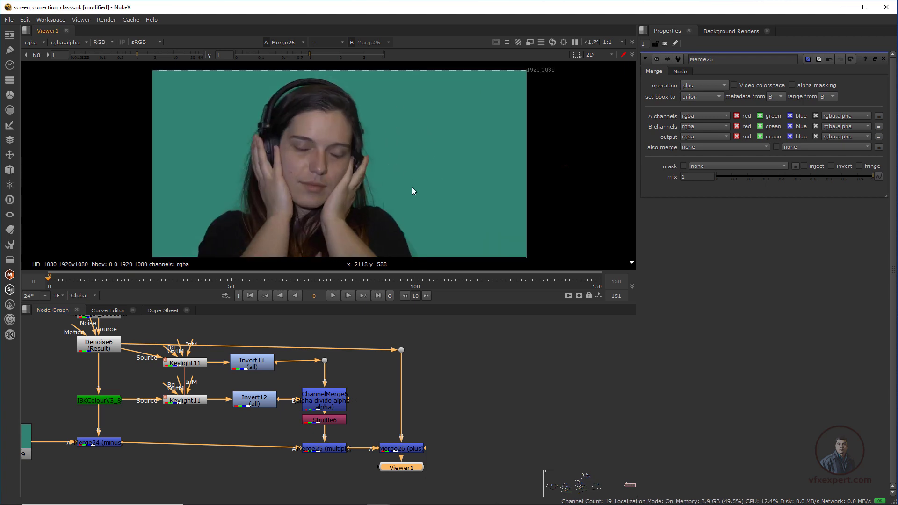
scroll(413, 196, down, 1)
scroll(415, 206, up, 4)
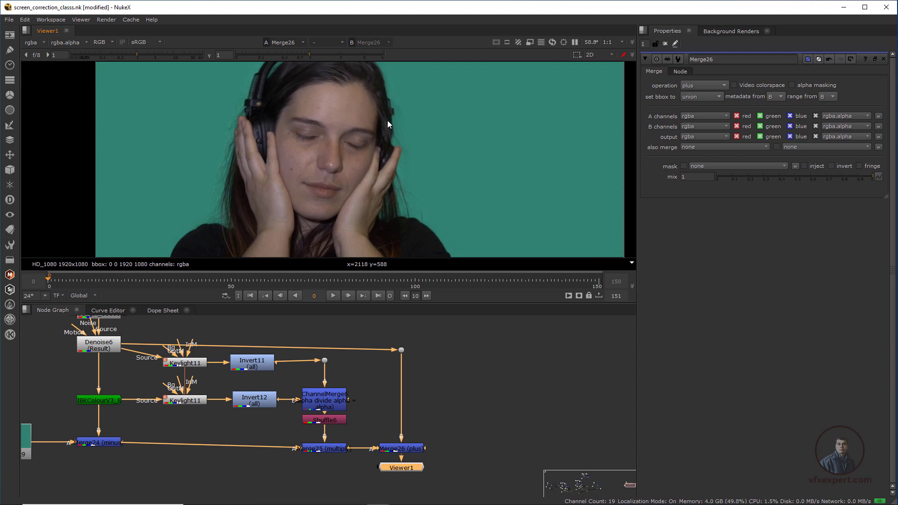
scroll(388, 196, down, 1)
middle_drag(268, 404, 350, 401)
middle_drag(259, 381, 282, 401)
key(f)
middle_drag(306, 184, 324, 191)
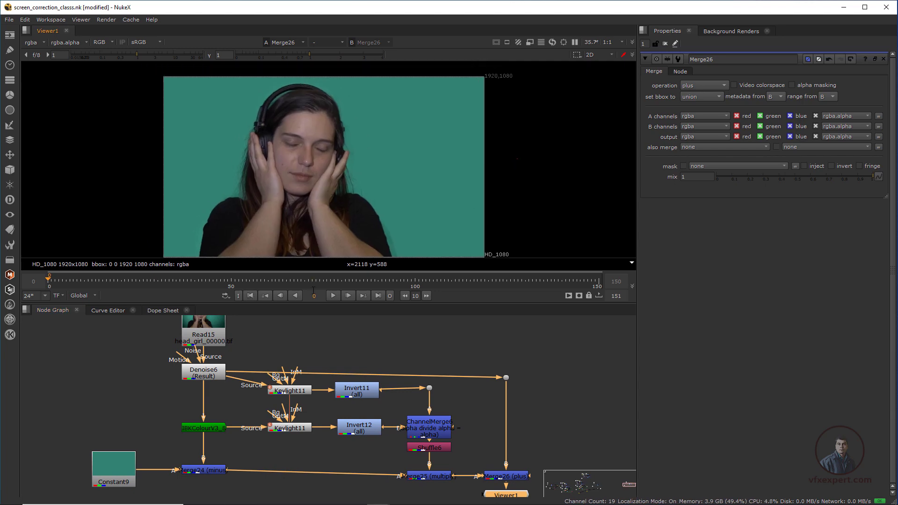
Play back the corrected footage to check the moving edges, then stop and go to frame 18.
click(333, 300)
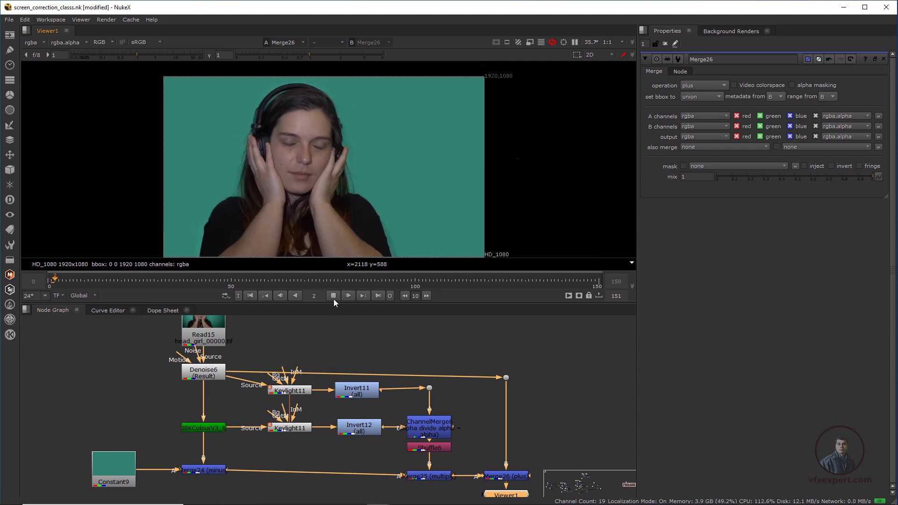
scroll(385, 127, up, 2)
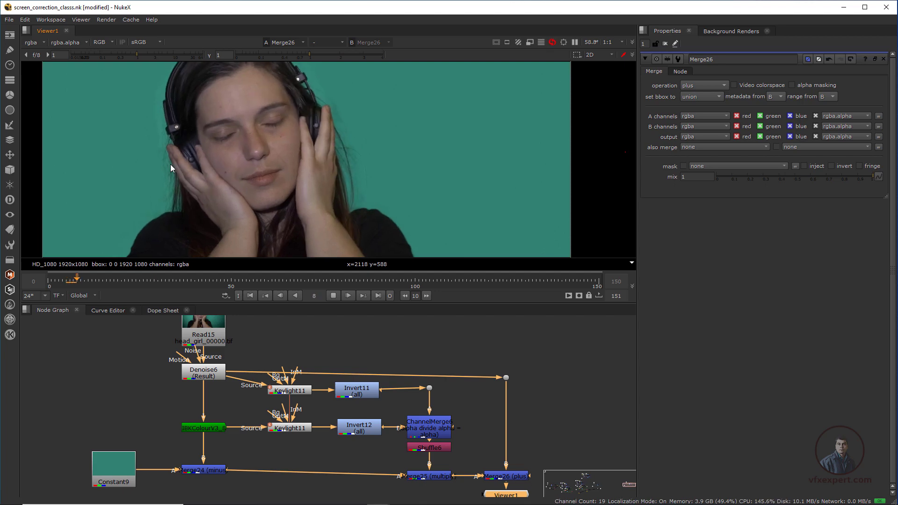
scroll(423, 169, down, 2)
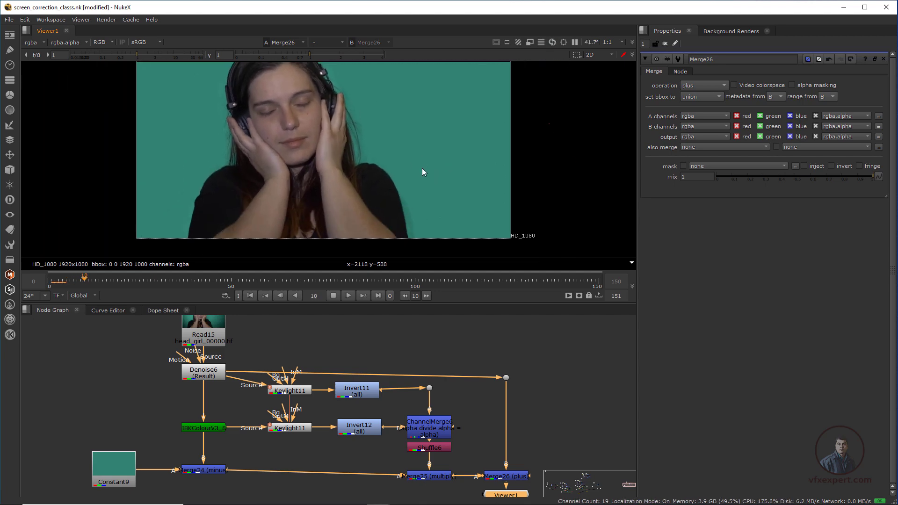
scroll(424, 109, down, 1)
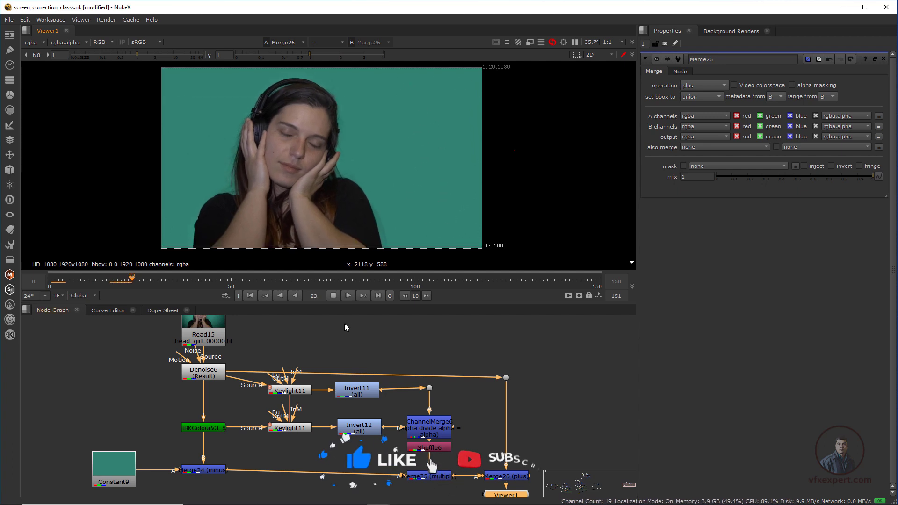
click(331, 297)
drag(149, 285, 113, 295)
View the IBKColour node's clean plate and select the upper Keylight.
click(458, 344)
scroll(458, 344, down, 1)
scroll(302, 378, up, 1)
mouse_move(311, 428)
middle_down()
mouse_move(283, 411)
mouse_move(302, 426)
middle_up()
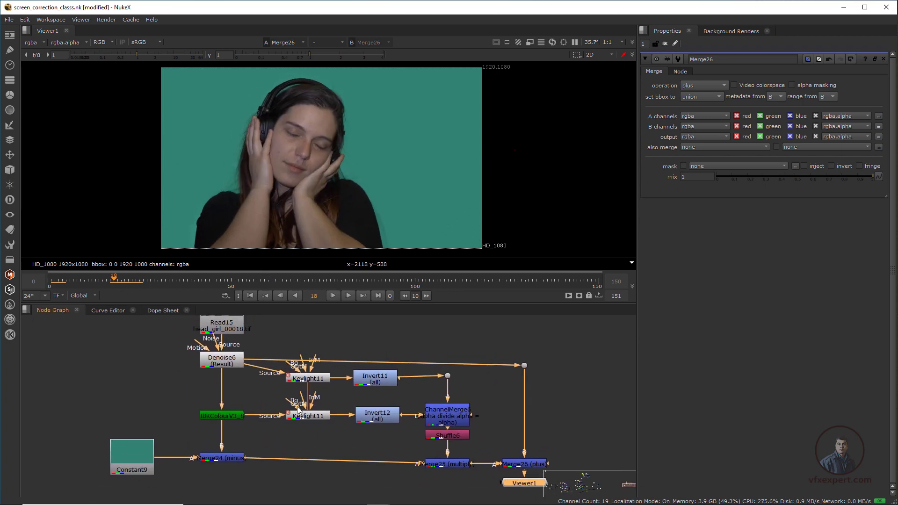
click(226, 421)
key(1)
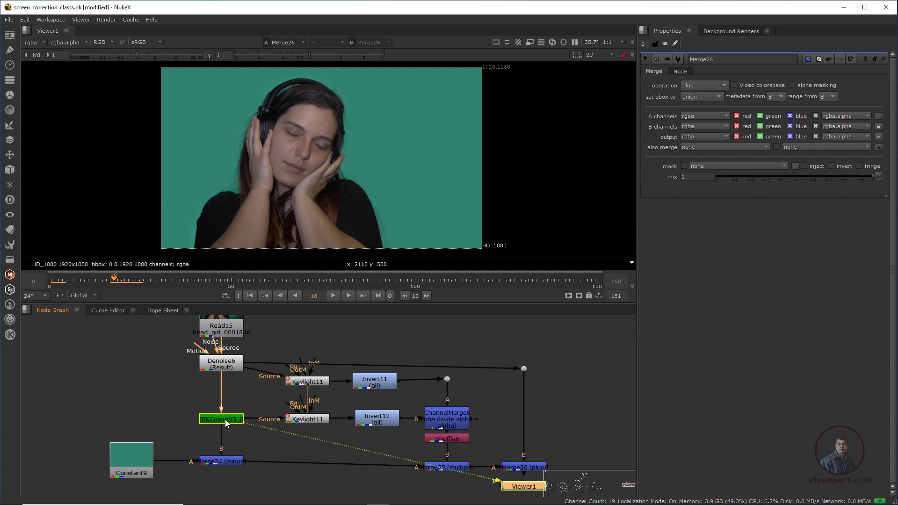
middle_drag(327, 198, 356, 215)
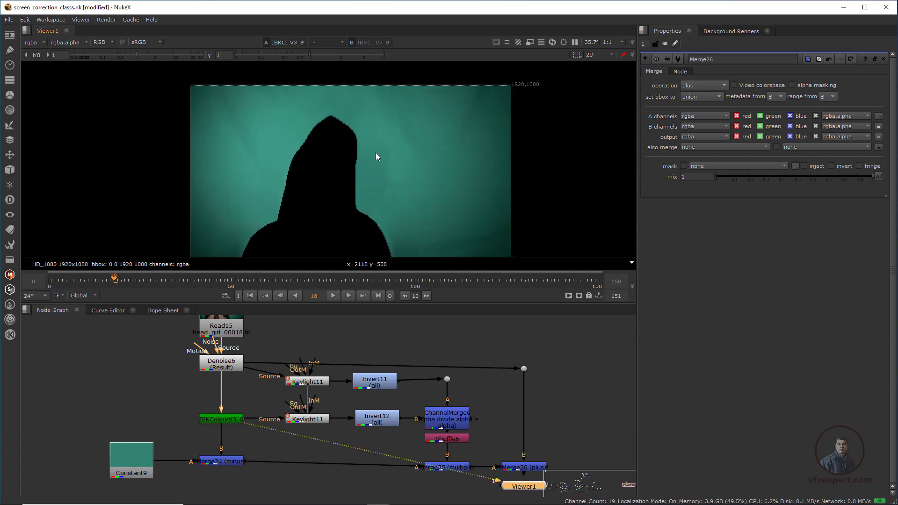
click(286, 381)
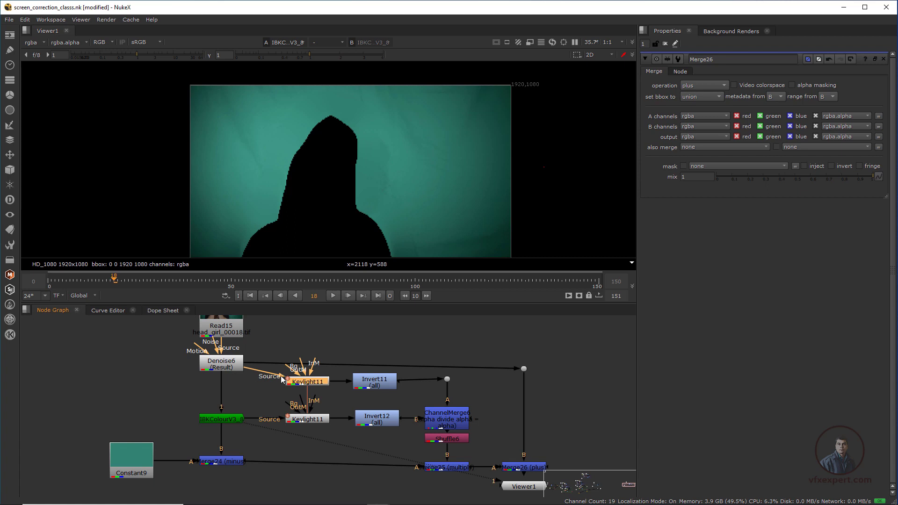
View the upper Keylight's result and alpha, and open the properties of the divide ChannelMerge.
key(1)
middle_drag(358, 192, 364, 165)
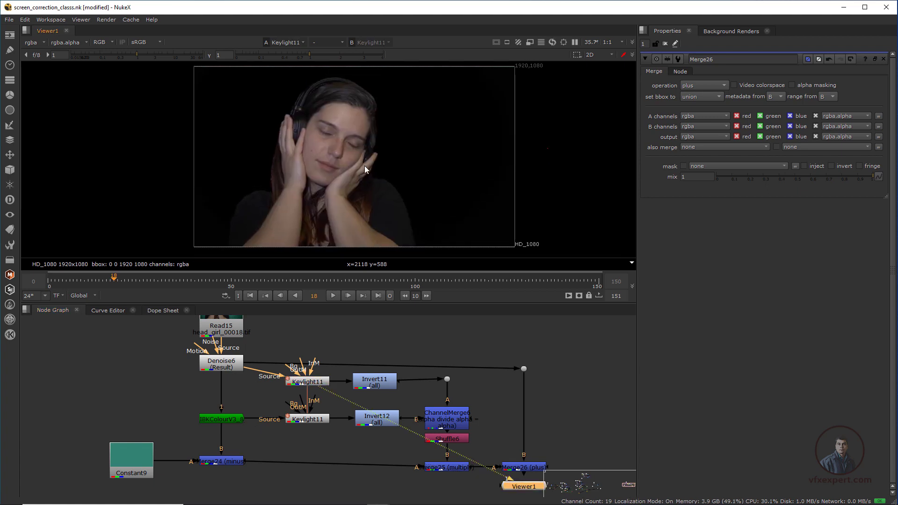
key(a)
middle_drag(366, 394, 362, 392)
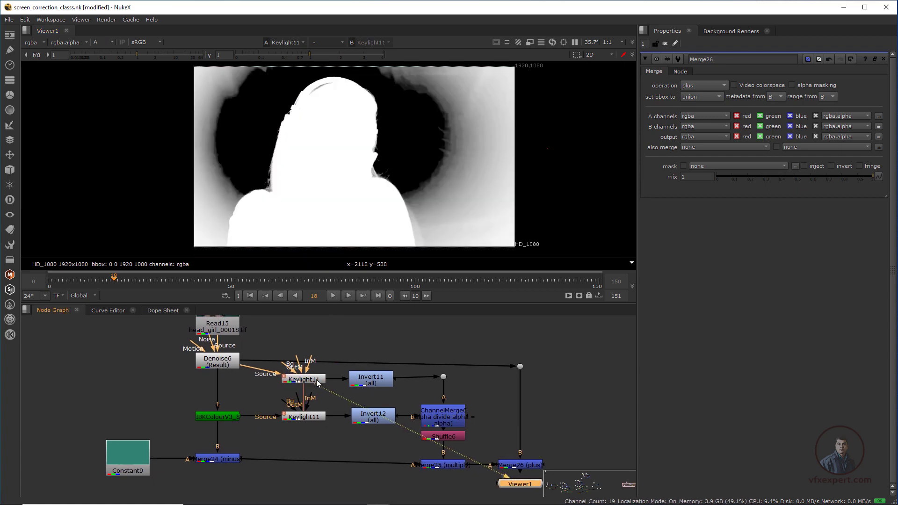
click(301, 420)
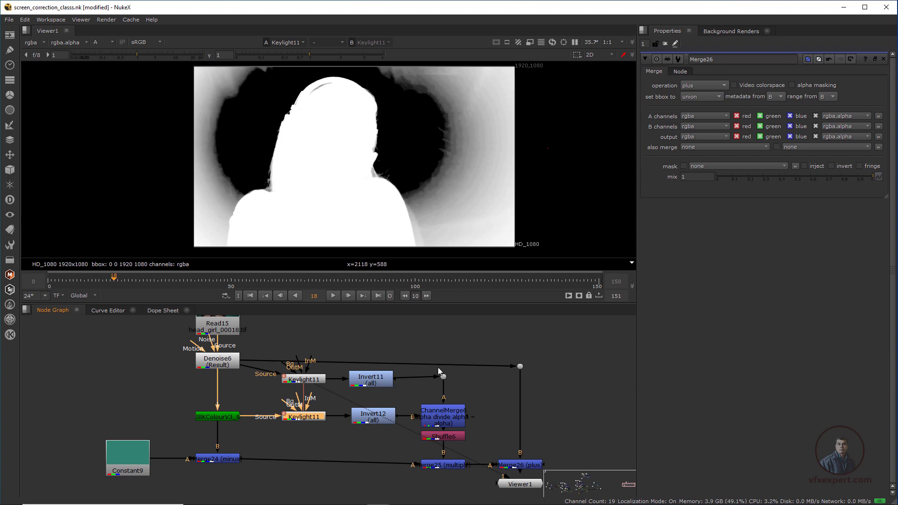
double_click(453, 418)
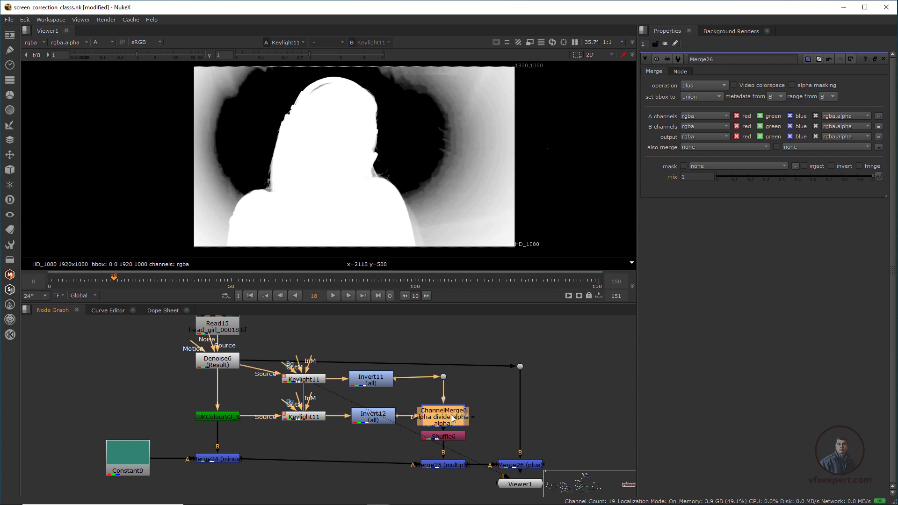
middle_drag(319, 439, 395, 423)
click(206, 448)
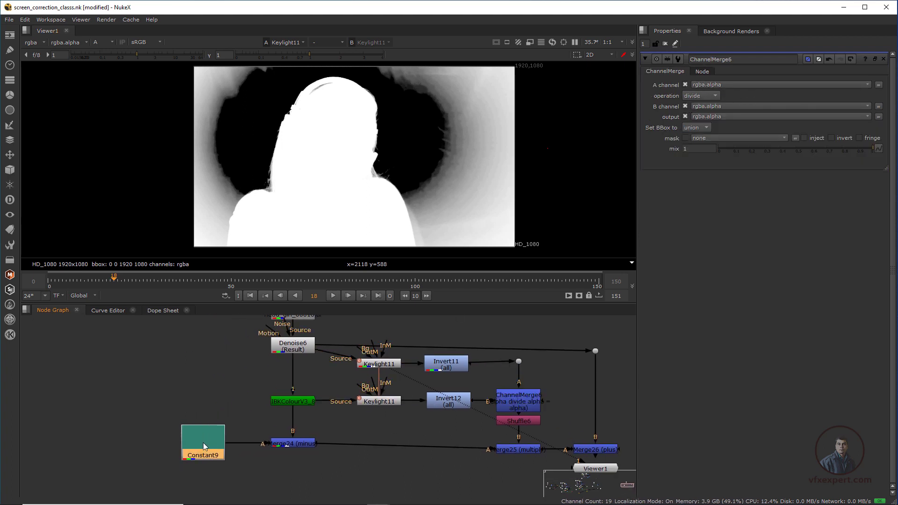
View the Denoise node's output in RGB and examine the uneven green around the woman.
middle_drag(261, 392, 250, 434)
click(286, 391)
key(1)
key(a)
ctrl+shift+drag(401, 102, 448, 149)
ctrl+shift+drag(397, 97, 448, 143)
ctrl+shift+drag(406, 101, 424, 132)
View the result of the minus Merge that combines the Constant with the IBKColour clean plate.
middle_drag(313, 423, 291, 392)
click(261, 454)
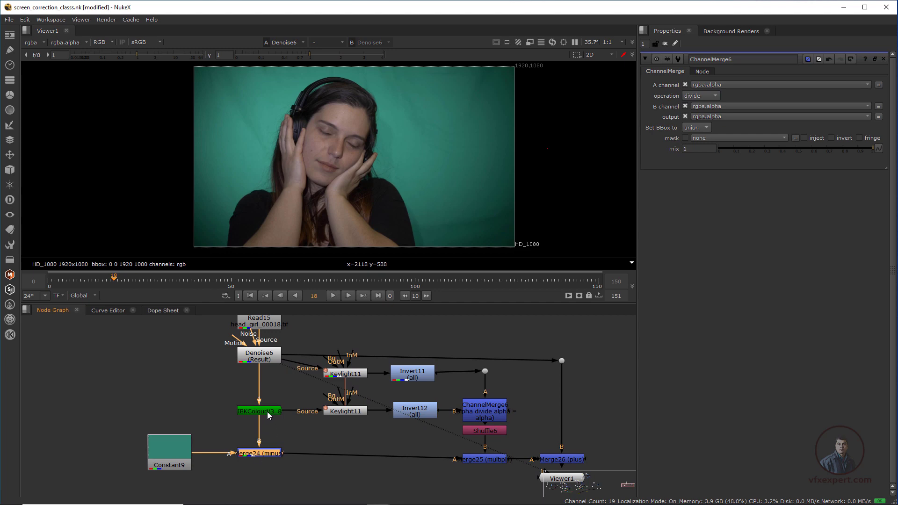
click(272, 412)
click(270, 454)
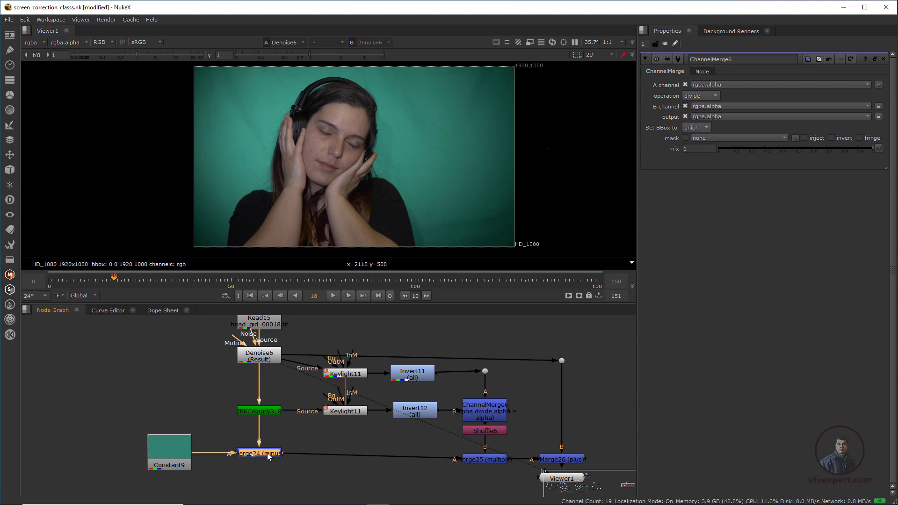
key(1)
scroll(320, 205, up, 2)
scroll(345, 208, down, 2)
middle_drag(368, 201, 327, 200)
scroll(363, 401, down, 1)
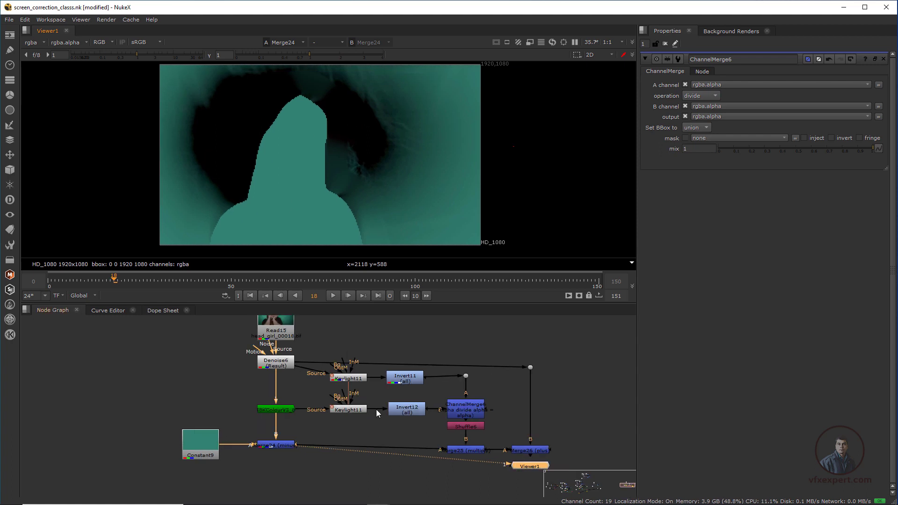
Move the viewer node below and beside the minus Merge.
middle_drag(377, 412, 314, 411)
drag(475, 468, 270, 482)
middle_drag(363, 452, 354, 468)
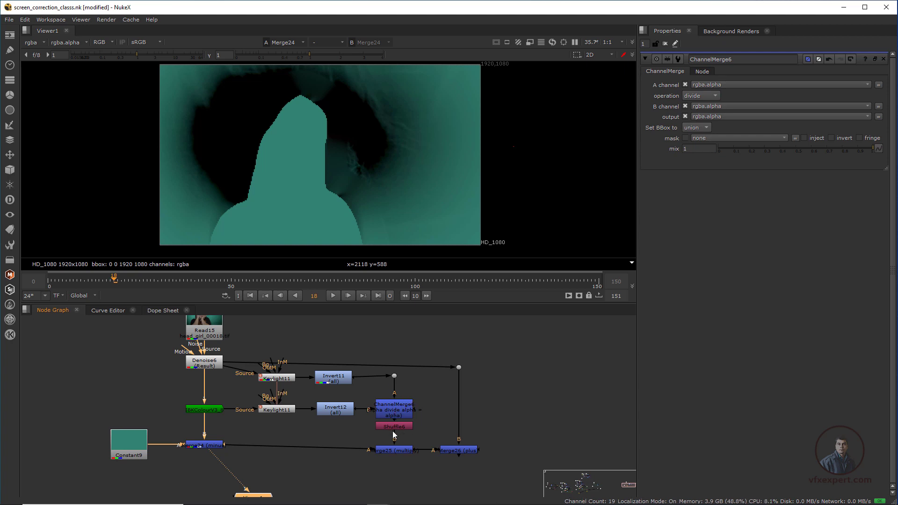
scroll(393, 426, up, 2)
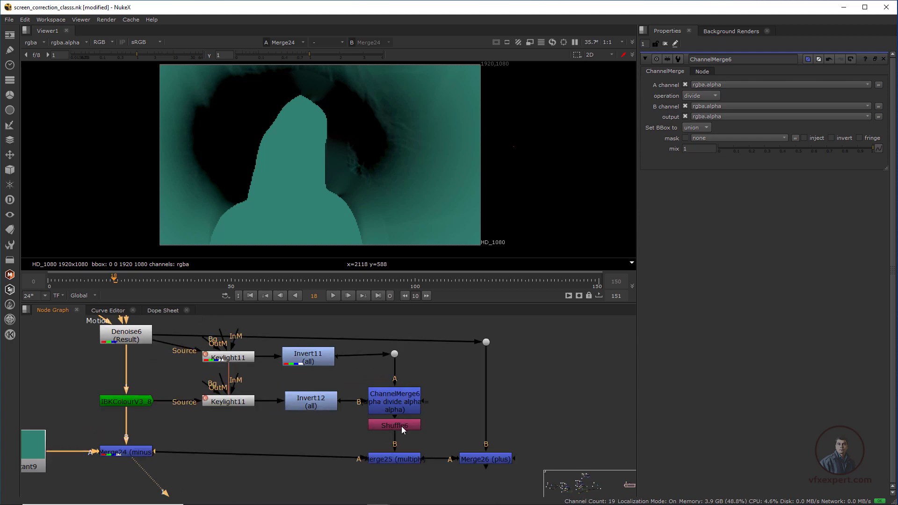
scroll(391, 434, down, 3)
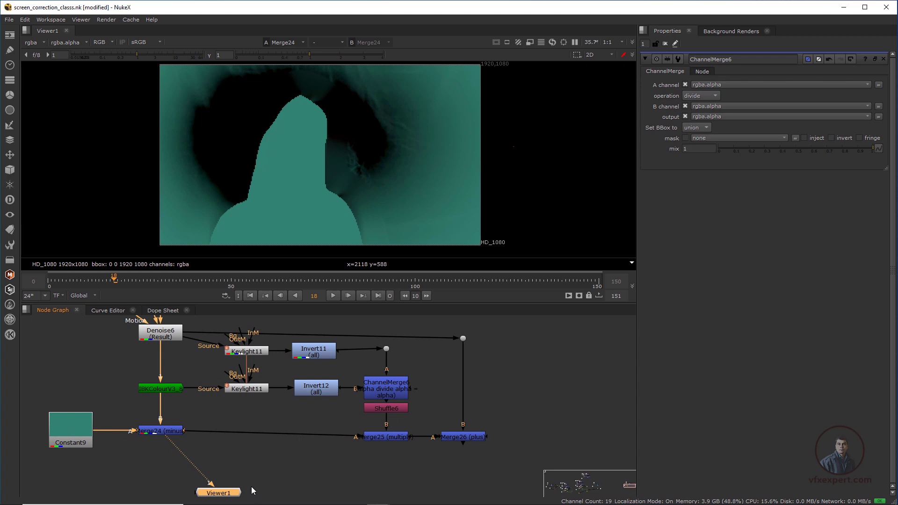
View the Shuffle's divided matte, followed by the multiply Merge's result.
click(396, 437)
click(169, 433)
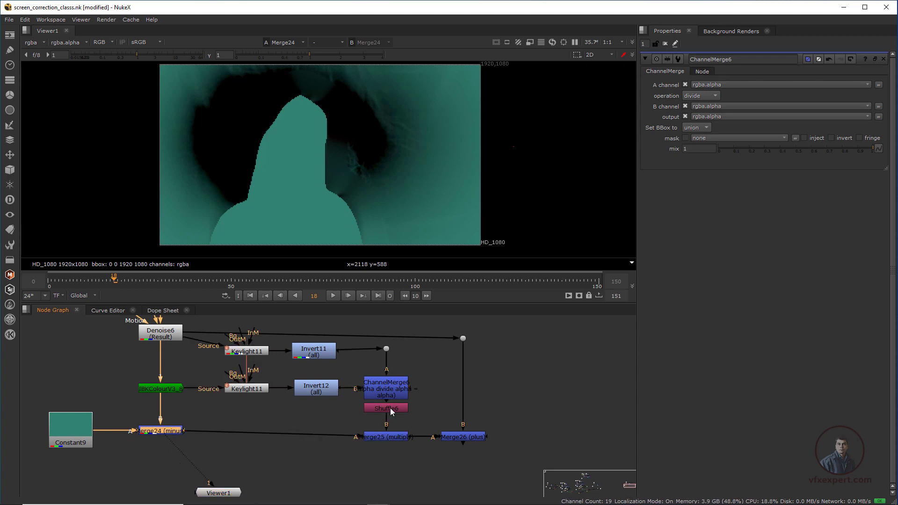
click(396, 410)
key(1)
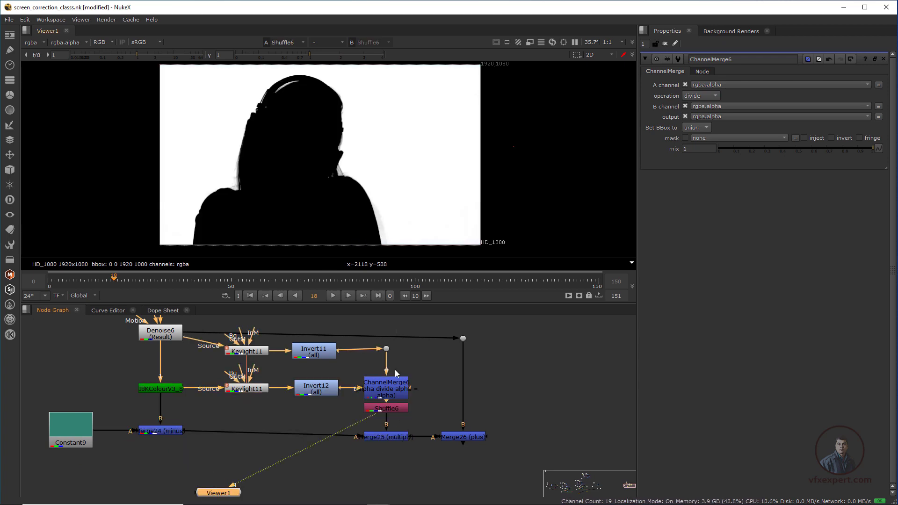
click(386, 437)
key(1)
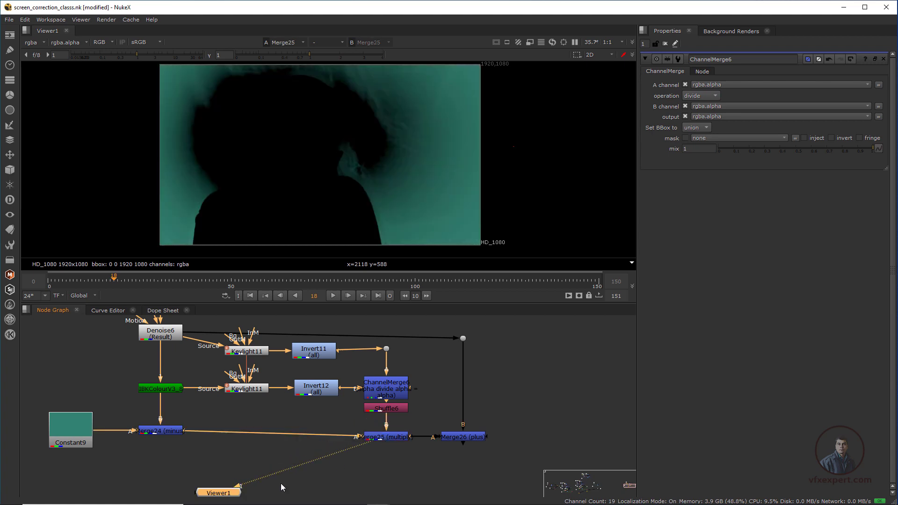
Place the viewer below the multiply Merge and examine its result in the alpha and RGB channels.
drag(233, 498, 403, 464)
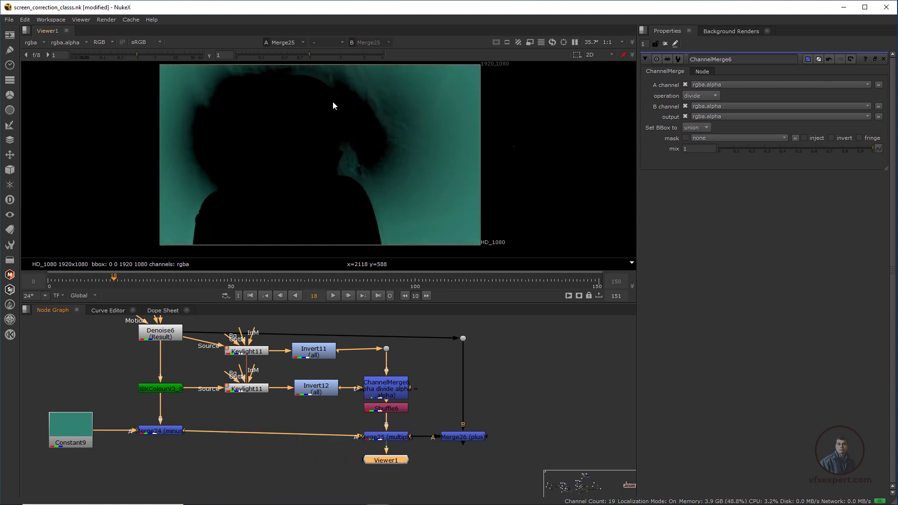
drag(386, 116, 420, 162)
key(a)
key(a)
drag(386, 100, 414, 140)
Straighten the dot on the Denoise branch and view the plus Merge with the viewer placed below it.
drag(463, 342, 465, 338)
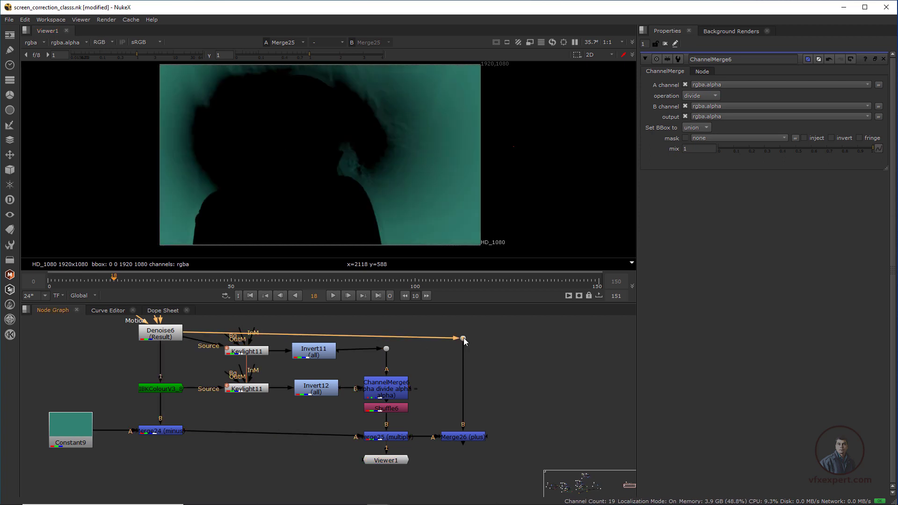
click(470, 437)
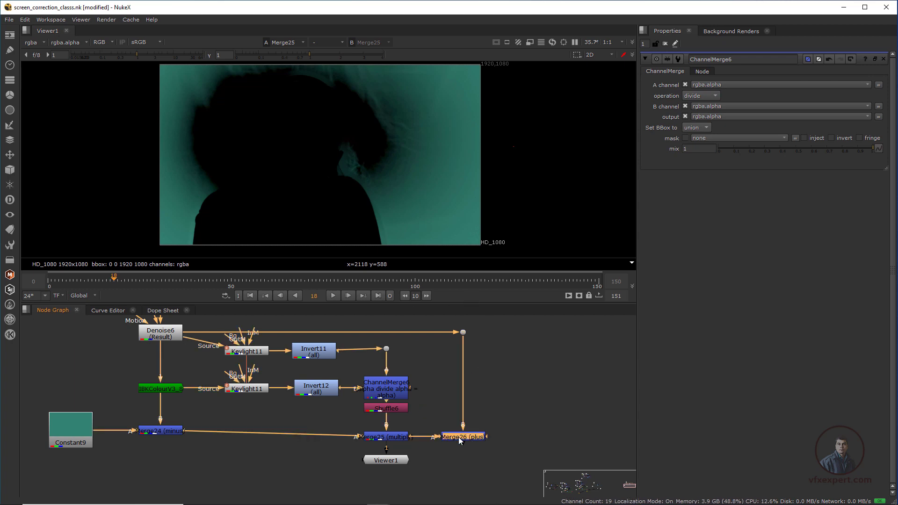
key(1)
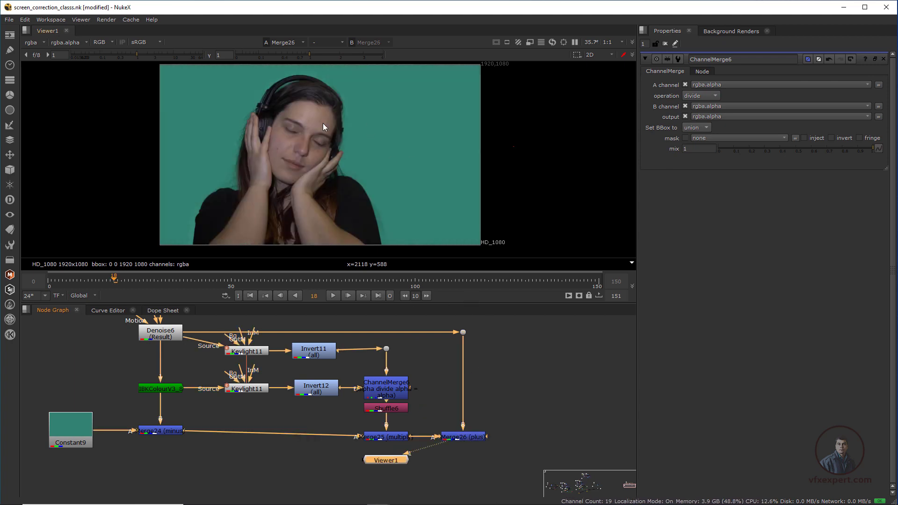
scroll(340, 136, up, 1)
scroll(349, 146, up, 1)
scroll(349, 145, down, 2)
drag(397, 464, 473, 460)
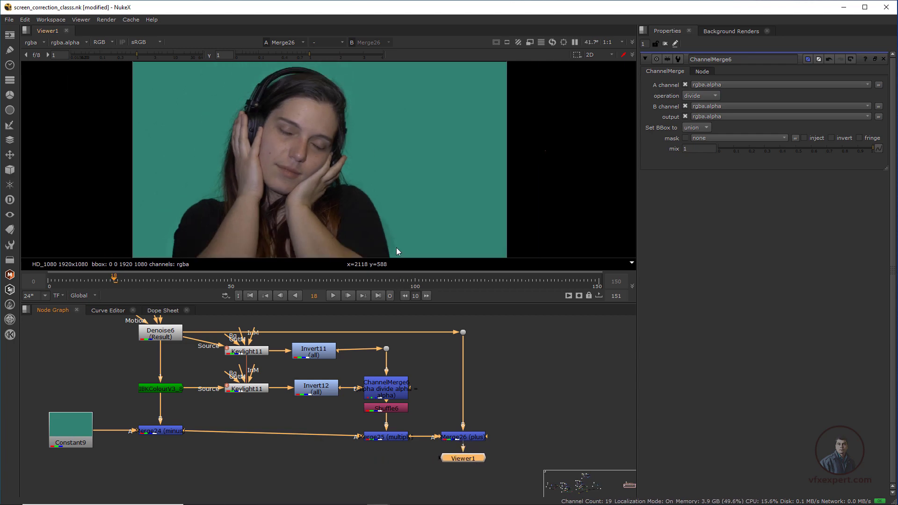
Examine the corrected footage's arm, hair and headphone edges at frame 88, and scrub back to frame 51.
scroll(369, 195, up, 1)
middle_drag(370, 195, 379, 129)
scroll(388, 168, up, 1)
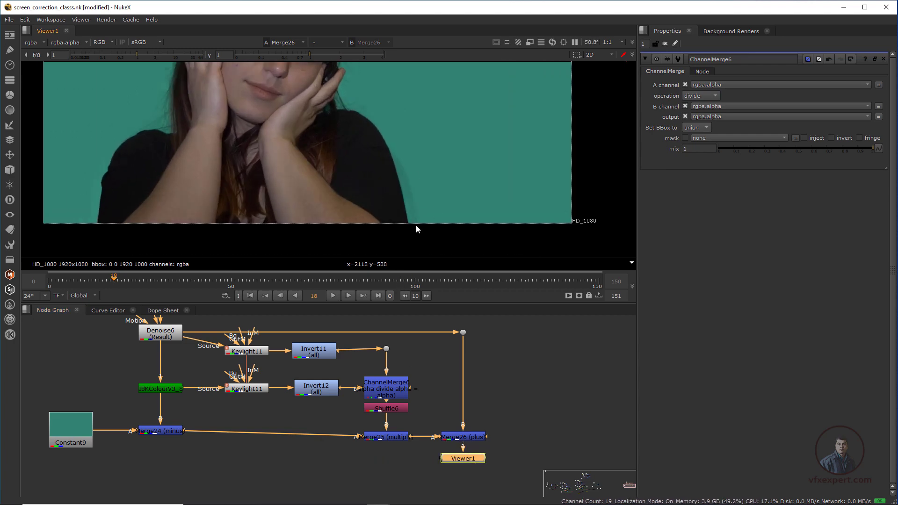
middle_drag(417, 224, 391, 253)
click(370, 276)
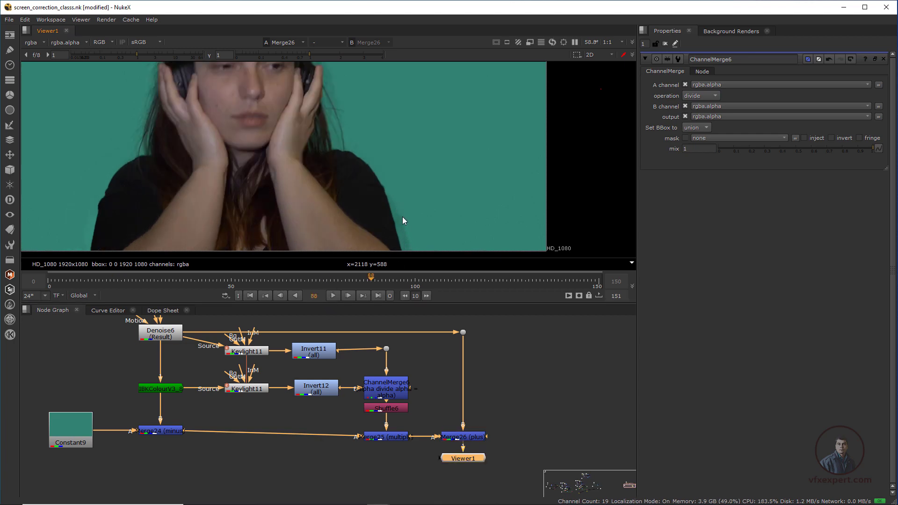
scroll(402, 218, down, 1)
scroll(383, 236, up, 1)
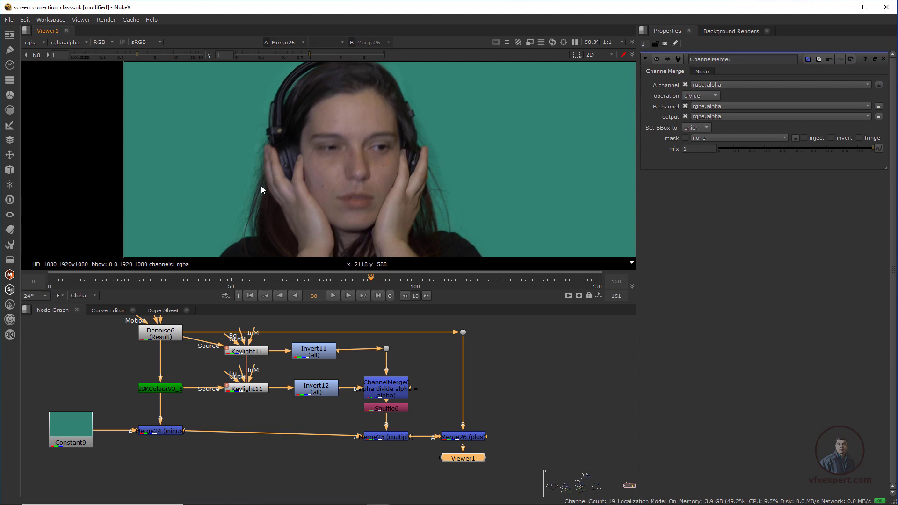
scroll(261, 187, down, 1)
drag(328, 284, 146, 300)
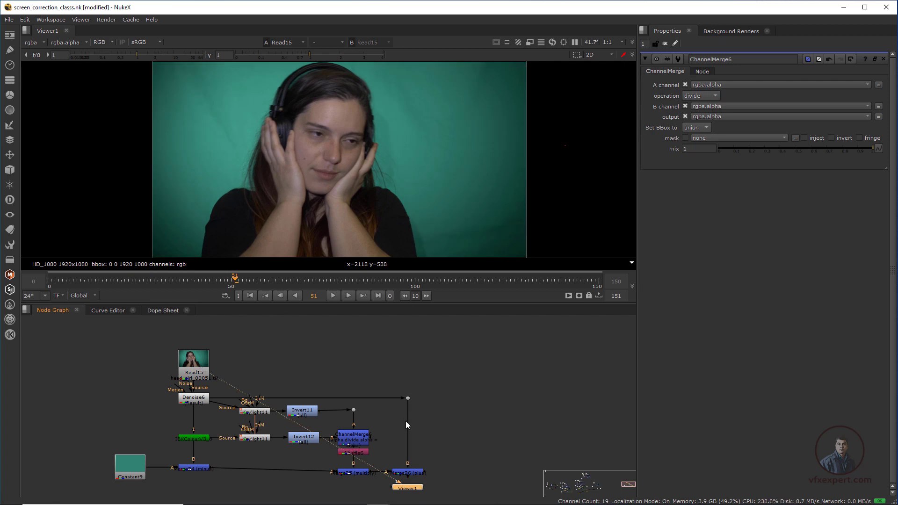
Compare the plus Merge's corrected screen with the original Read footage by switching between the two viewer inputs.
ctrl+click(415, 472)
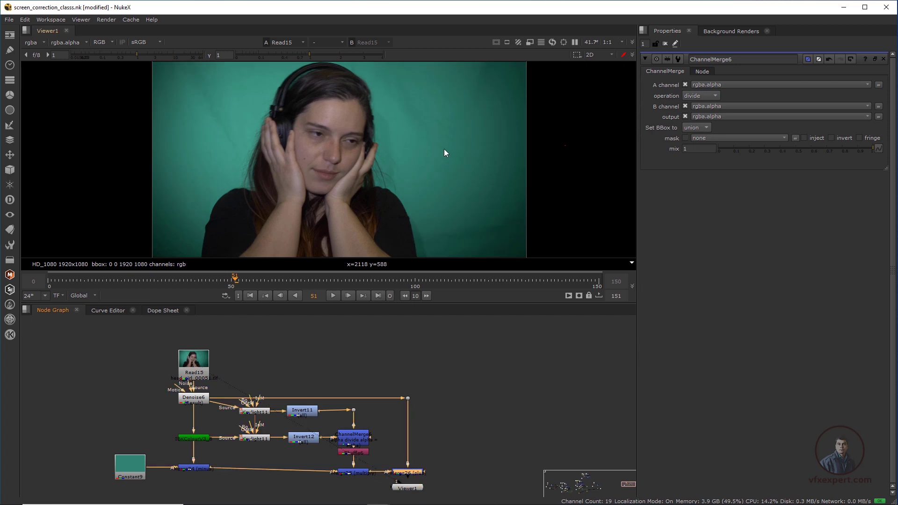
key(1)
key(2)
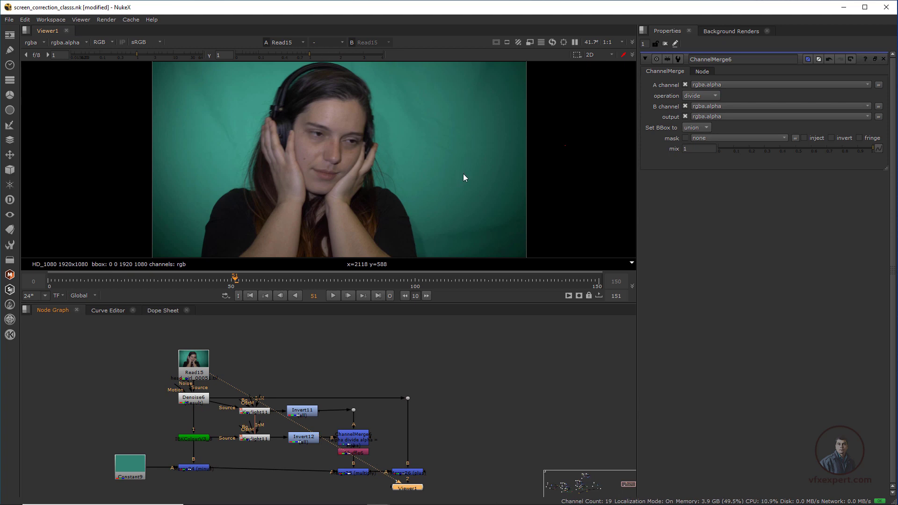
scroll(470, 206, up, 3)
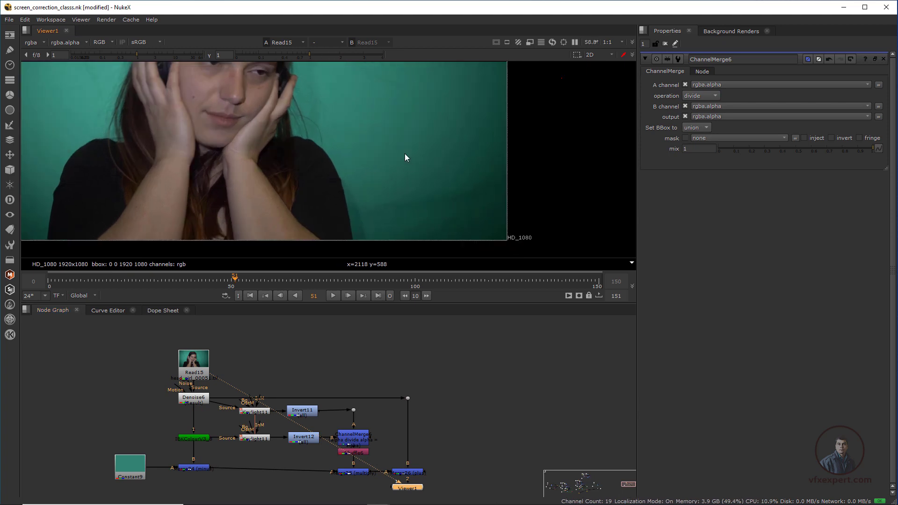
key(1)
middle_drag(406, 153, 405, 232)
scroll(388, 122, down, 1)
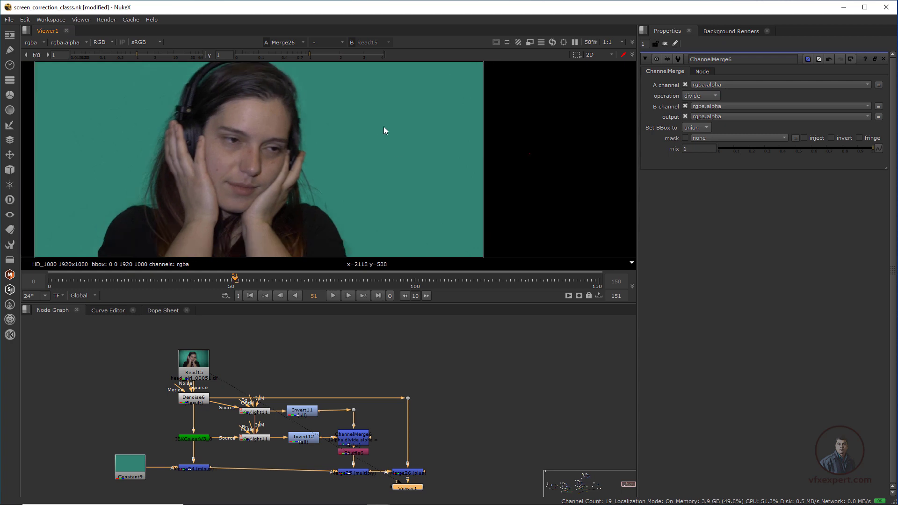
scroll(375, 125, down, 1)
middle_drag(375, 125, 397, 144)
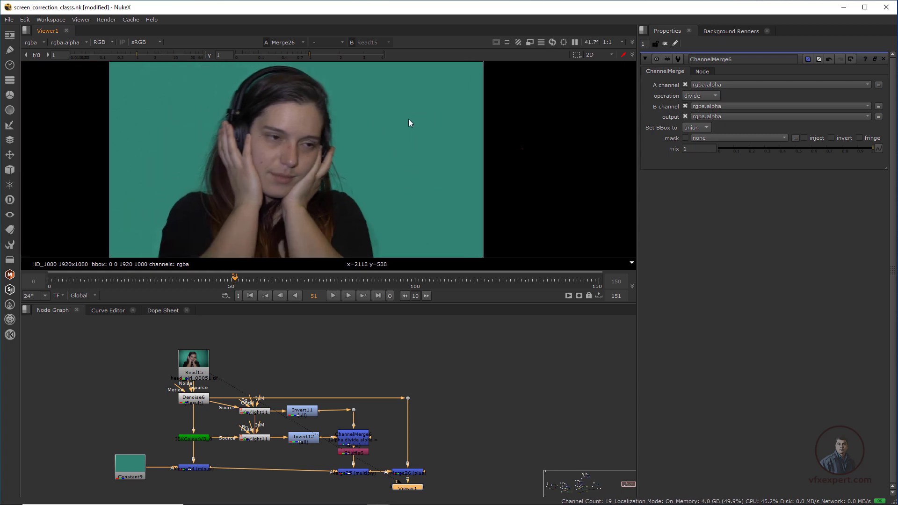
middle_drag(354, 176, 381, 177)
scroll(313, 155, down, 1)
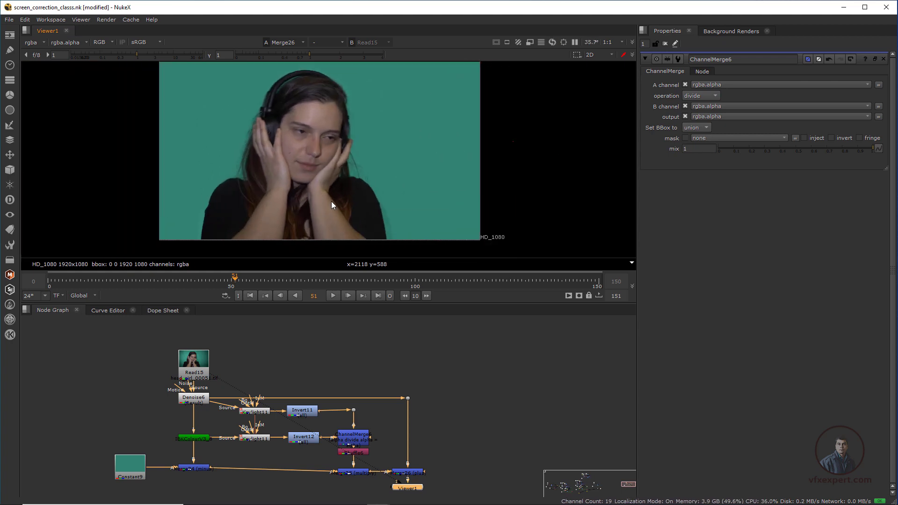
Reposition the viewer lower beneath the plus Merge and view that Merge's result.
middle_drag(414, 416, 362, 389)
scroll(364, 384, up, 1)
middle_drag(374, 426, 338, 409)
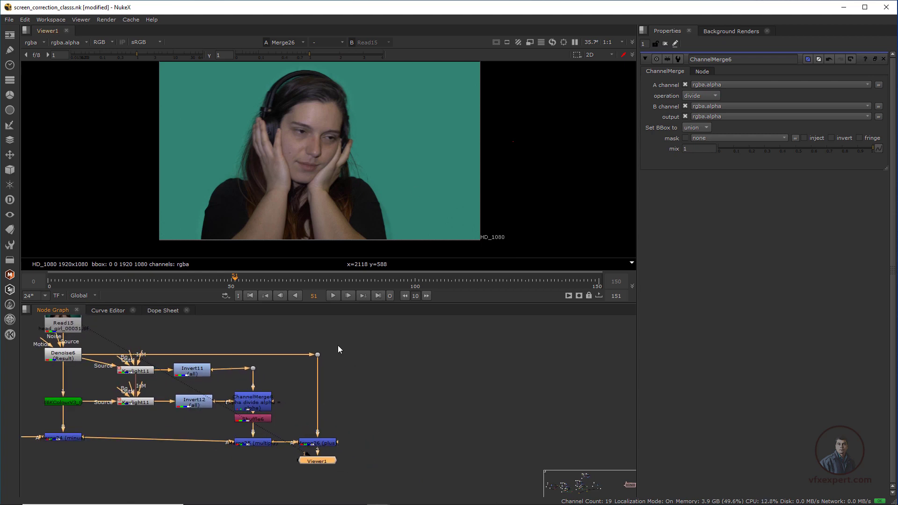
mouse_move(321, 461)
mouse_down()
mouse_move(321, 479)
mouse_move(321, 459)
mouse_up()
drag(310, 471, 318, 445)
drag(389, 444, 313, 471)
key(1)
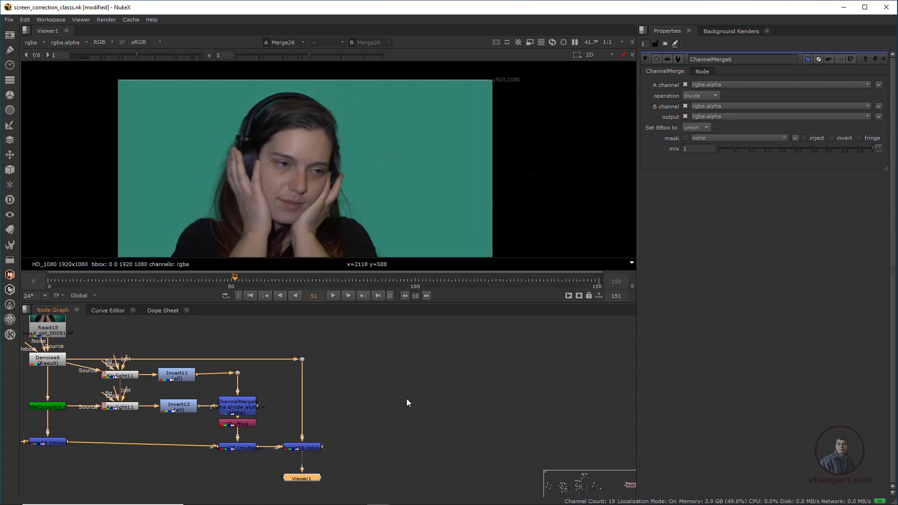
Add a new Keylight node fed by the plus Merge and place it beside that Merge.
click(434, 408)
key(Tab)
text(key)
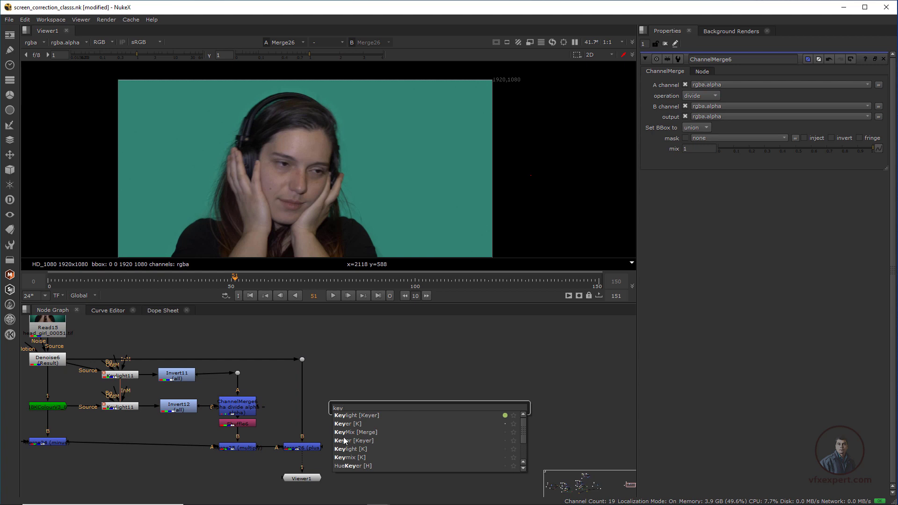
click(347, 415)
click(365, 447)
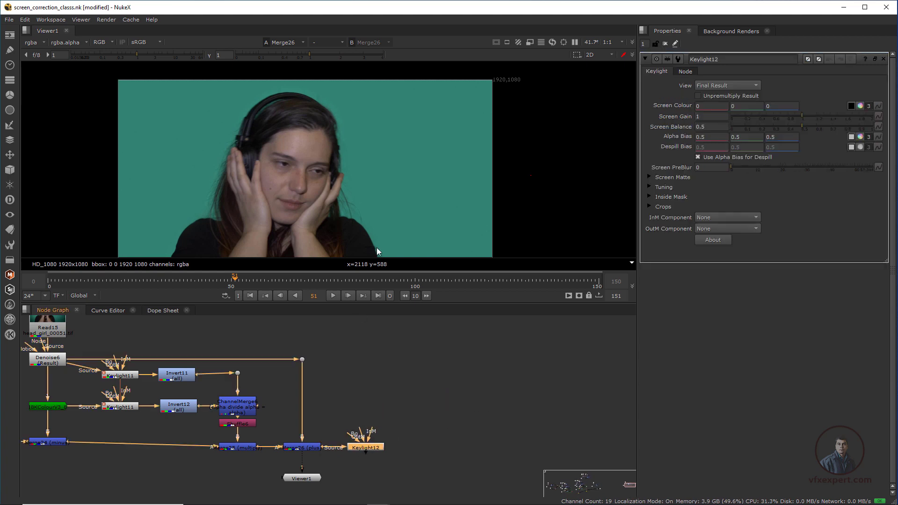
View the new Keylight and sample its Screen Colour from the corrected green next to the woman.
key(1)
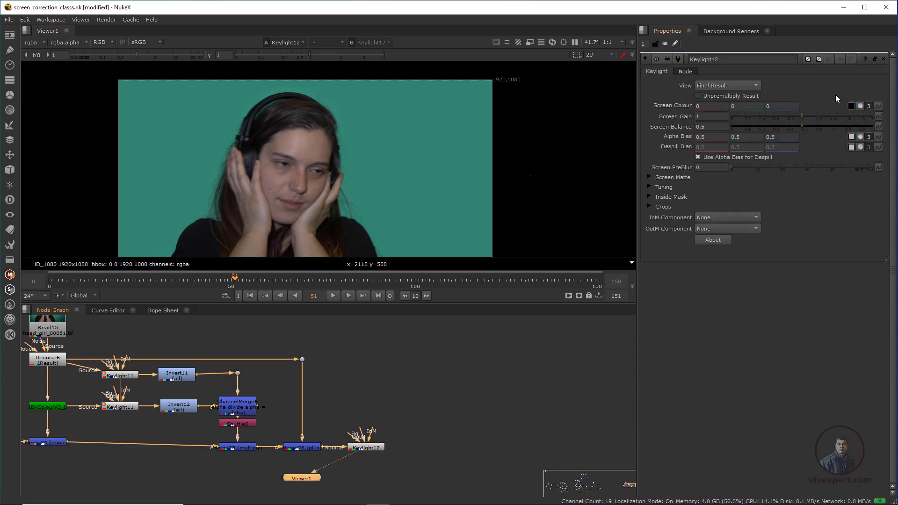
ctrl+click(386, 162)
middle_drag(398, 167, 435, 169)
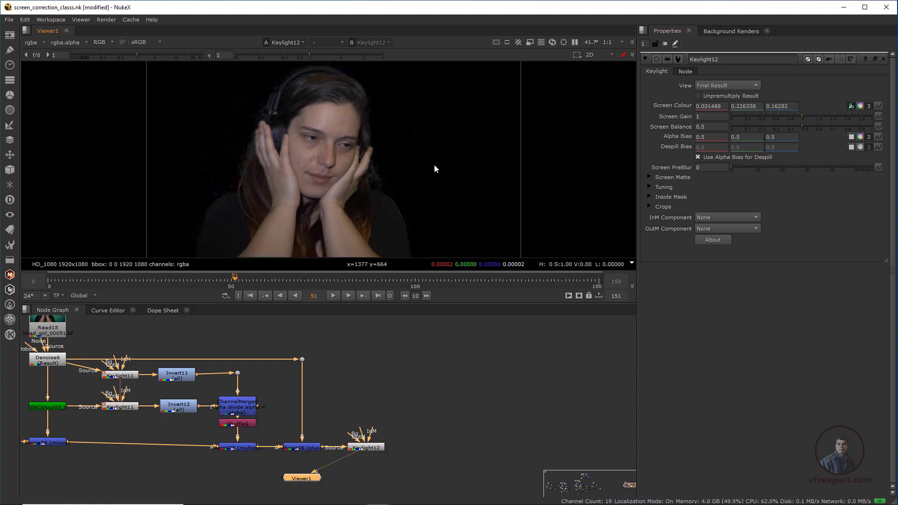
Show the new Keylight's alpha channel and raise its Screen Gain to 1.01 to clean the background matte.
key(a)
scroll(428, 143, down, 1)
scroll(443, 183, up, 1)
mouse_move(465, 202)
middle_down()
mouse_move(411, 185)
mouse_move(464, 187)
middle_up()
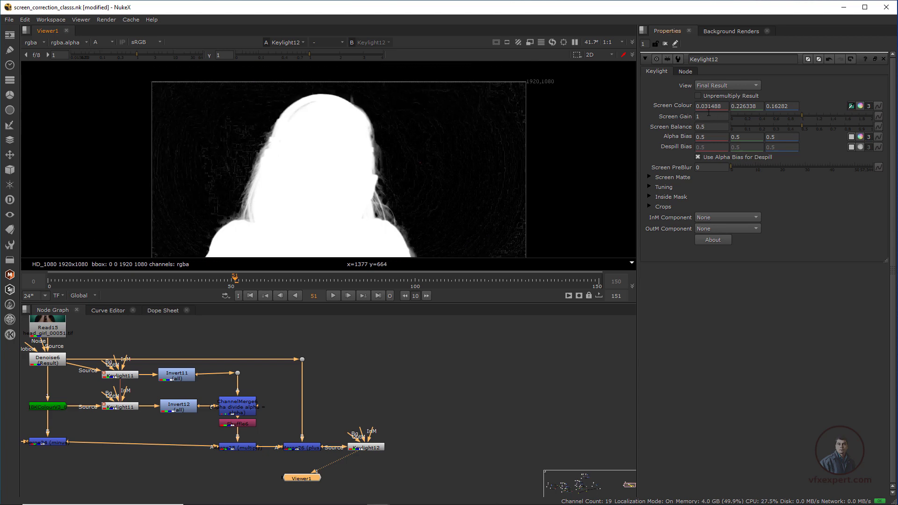
click(802, 116)
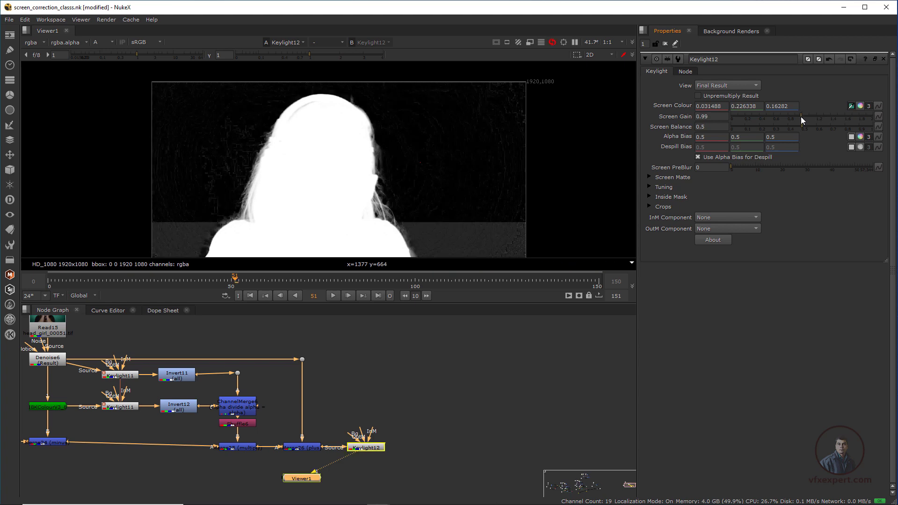
scroll(397, 126, down, 2)
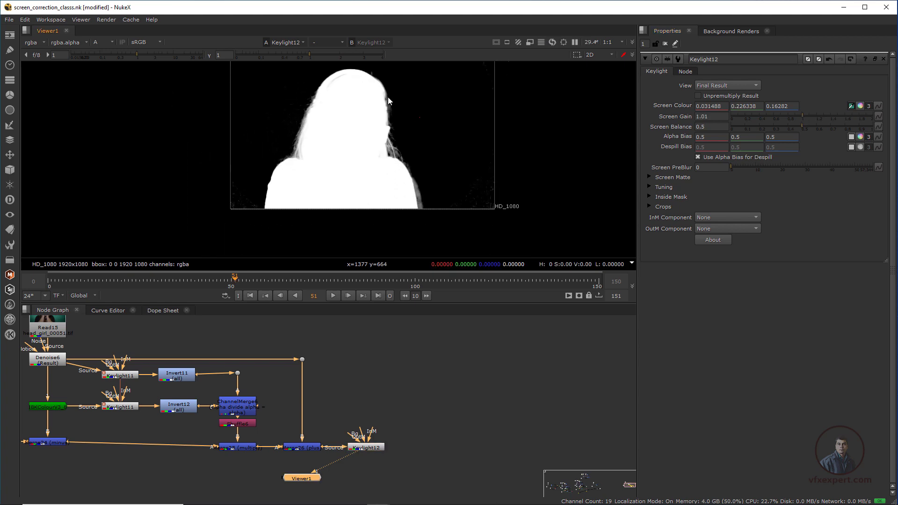
scroll(426, 191, up, 2)
middle_drag(454, 211, 456, 198)
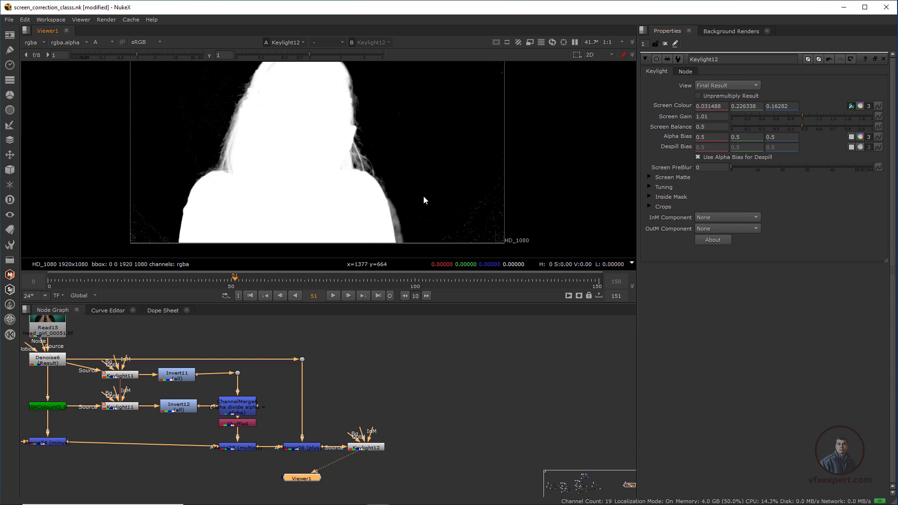
Check the keyed woman's matte with the alpha display toggled, and set the Screen Matte's Clip Black to 0.02.
scroll(423, 197, down, 1)
key(a)
key(a)
scroll(406, 97, up, 2)
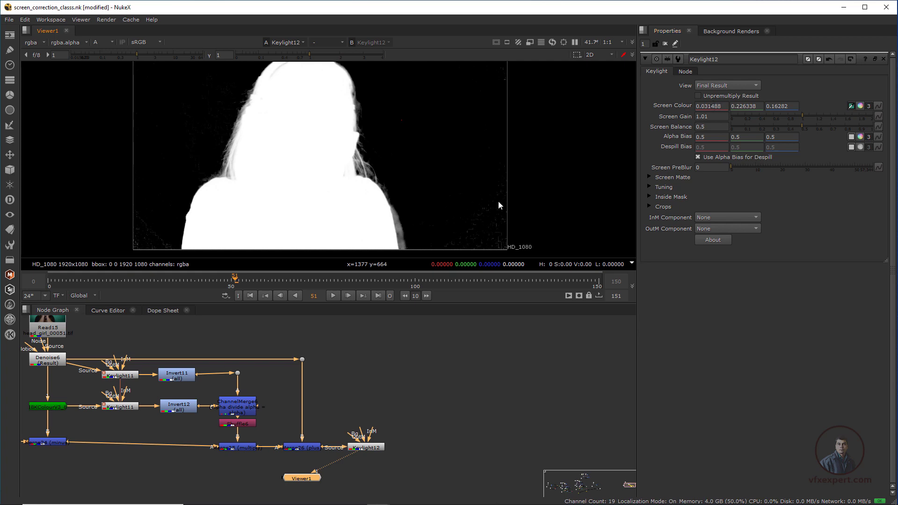
click(651, 177)
drag(745, 187, 748, 189)
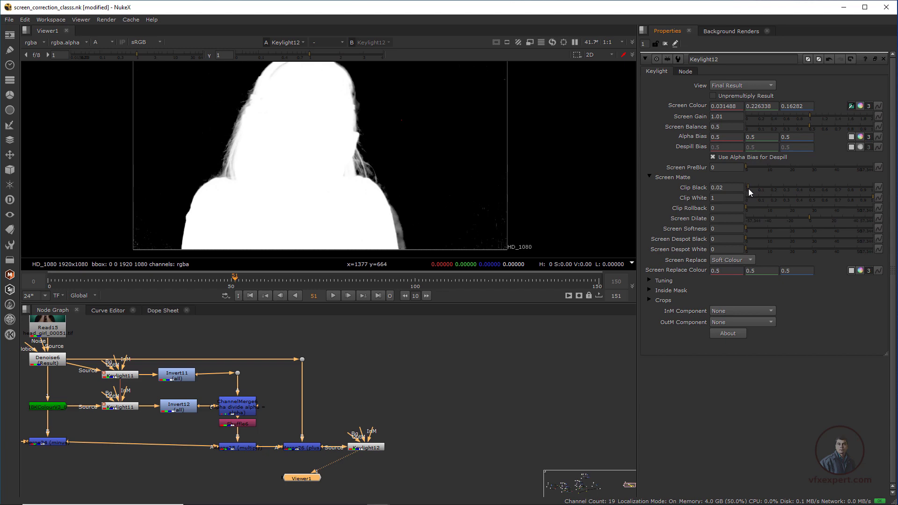
scroll(381, 235, down, 3)
middle_drag(364, 210, 376, 211)
scroll(213, 399, up, 2)
View the plus Merge feeding the new Keylight and examine the corrected green screen around the woman in colour.
middle_drag(213, 399, 367, 379)
middle_drag(229, 367, 236, 403)
scroll(235, 401, down, 1)
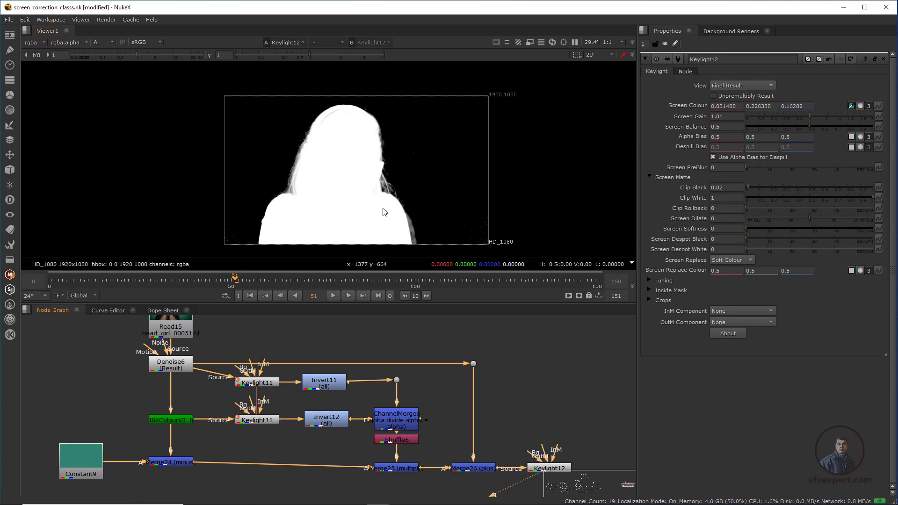
click(473, 467)
key(1)
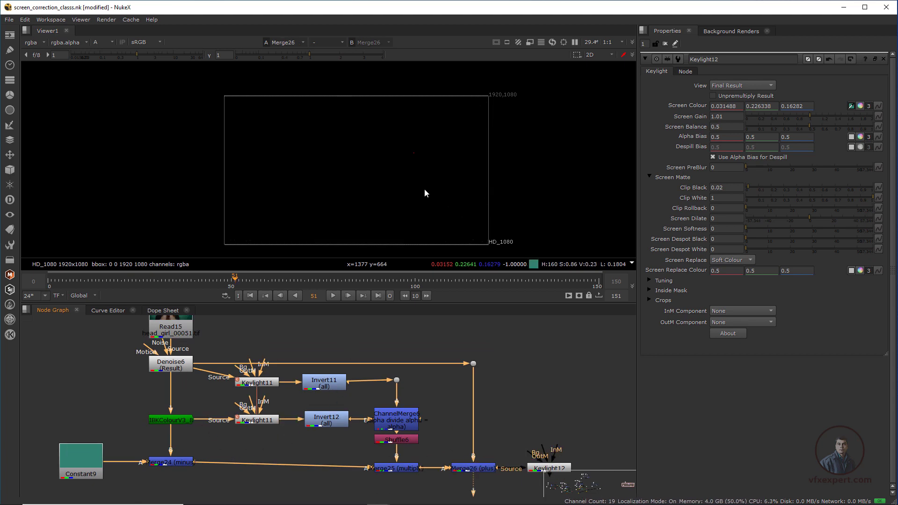
scroll(340, 147, up, 2)
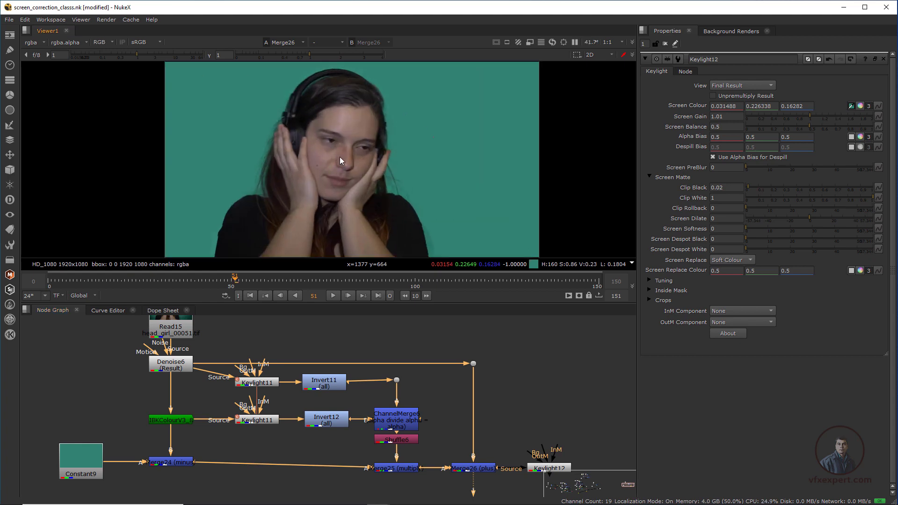
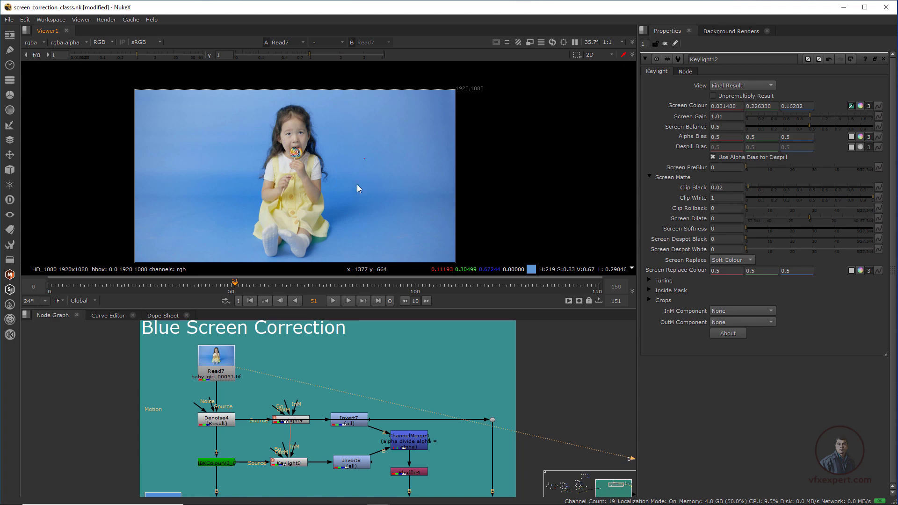
View the plus Merge of the Blue Screen Correction setup and examine the corrected blue around the girl's hair and edges.
middle_drag(464, 398, 368, 363)
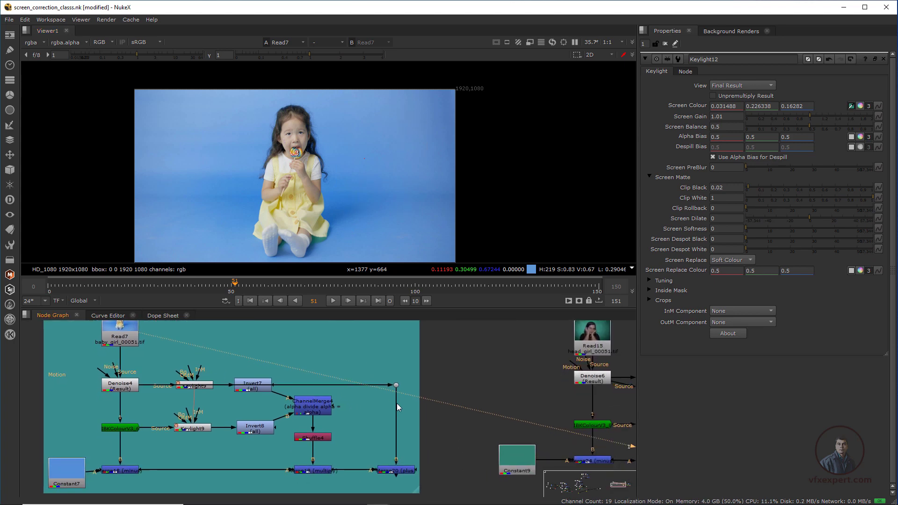
middle_drag(392, 409, 443, 375)
click(452, 439)
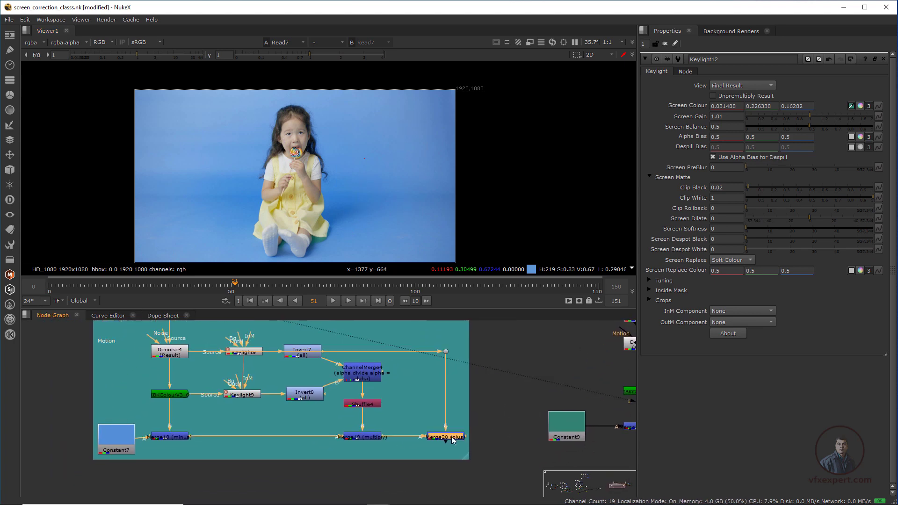
key(2)
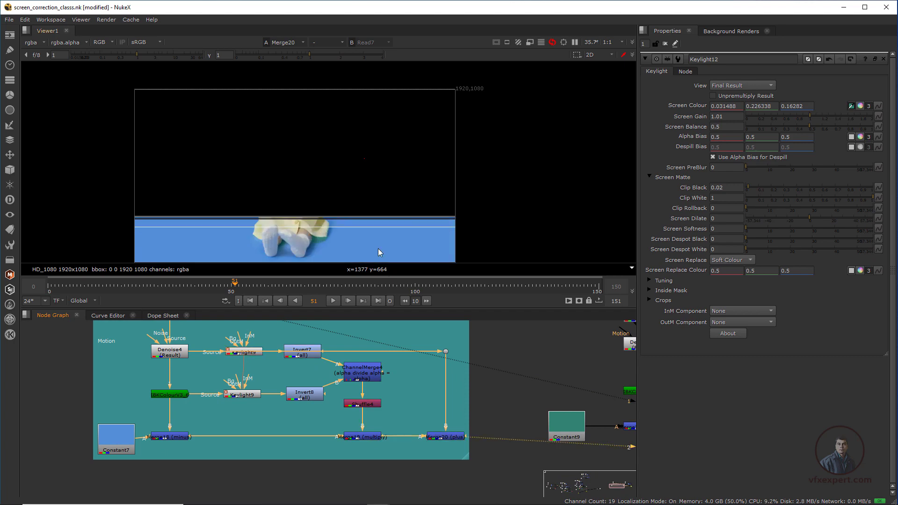
scroll(335, 201, up, 4)
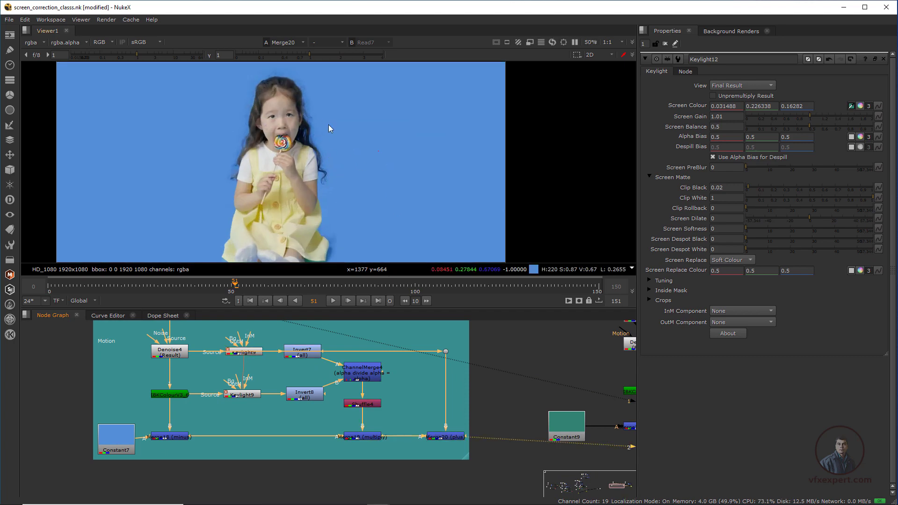
scroll(368, 158, up, 3)
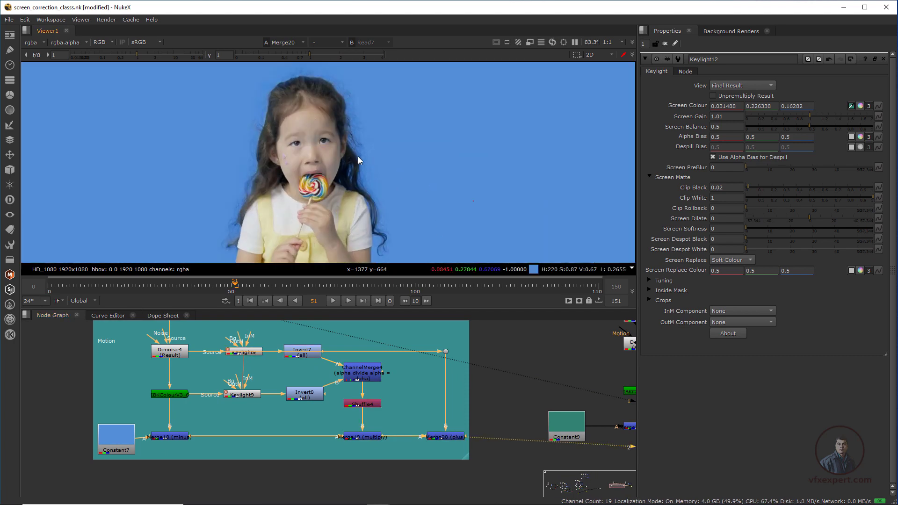
scroll(353, 151, down, 6)
drag(444, 207, 445, 208)
drag(411, 116, 464, 218)
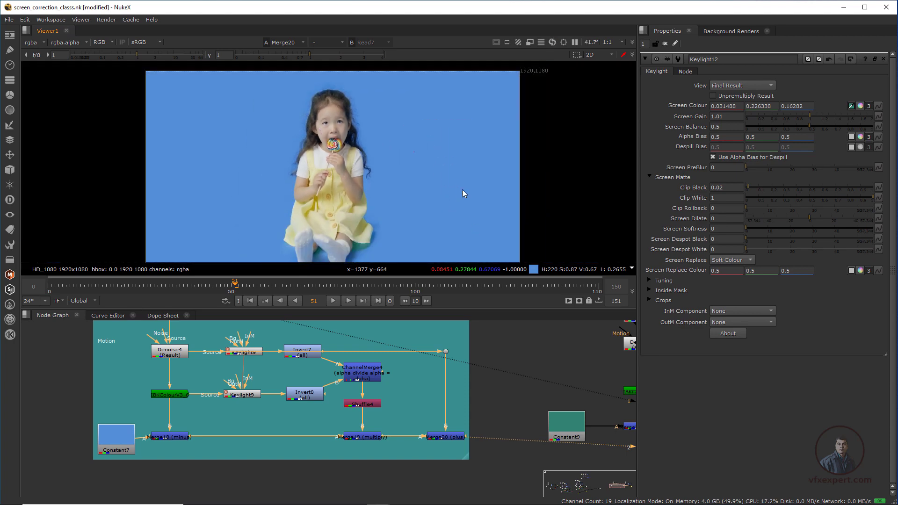
Compare the girl's original Read footage with the corrected blue screen by switching between the two viewer inputs.
key(1)
key(2)
key(1)
key(2)
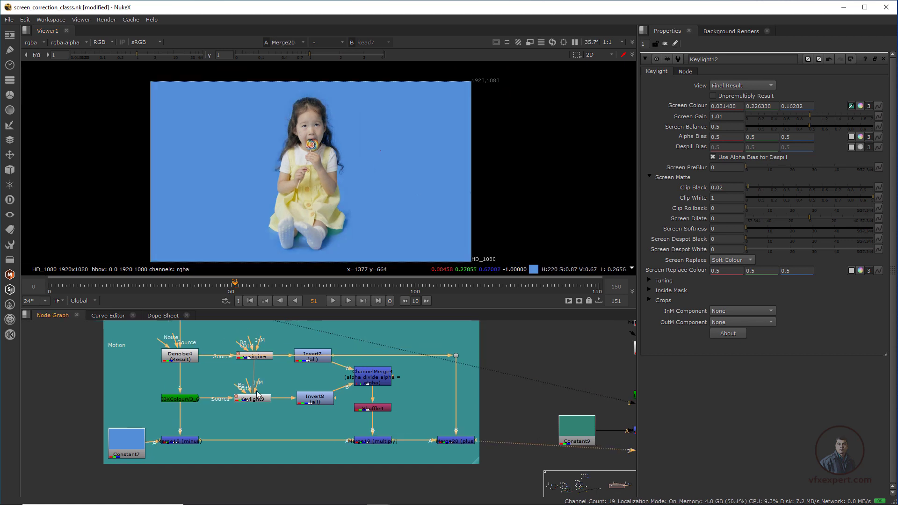
View the IBKColour clean plate fed by the Denoise node in the Blue Screen Correction setup.
middle_drag(249, 389, 323, 413)
middle_drag(290, 383, 287, 405)
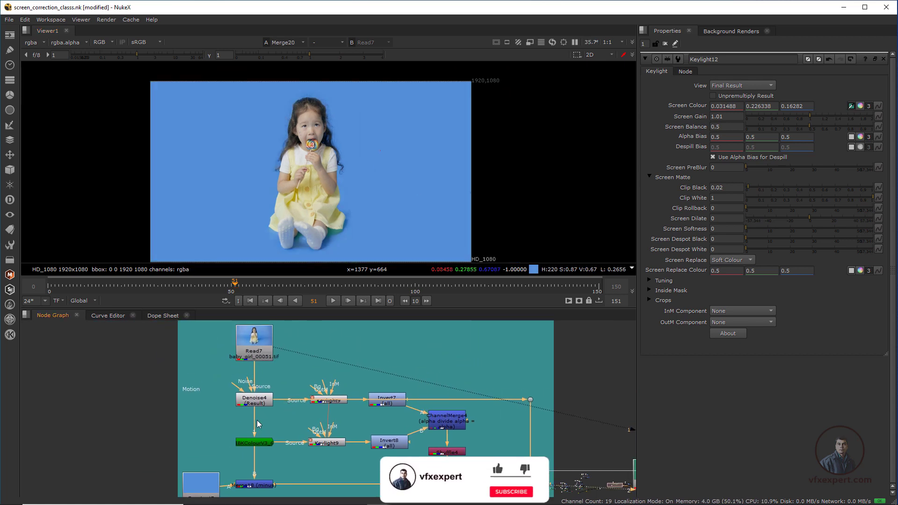
click(264, 403)
middle_drag(292, 436, 283, 415)
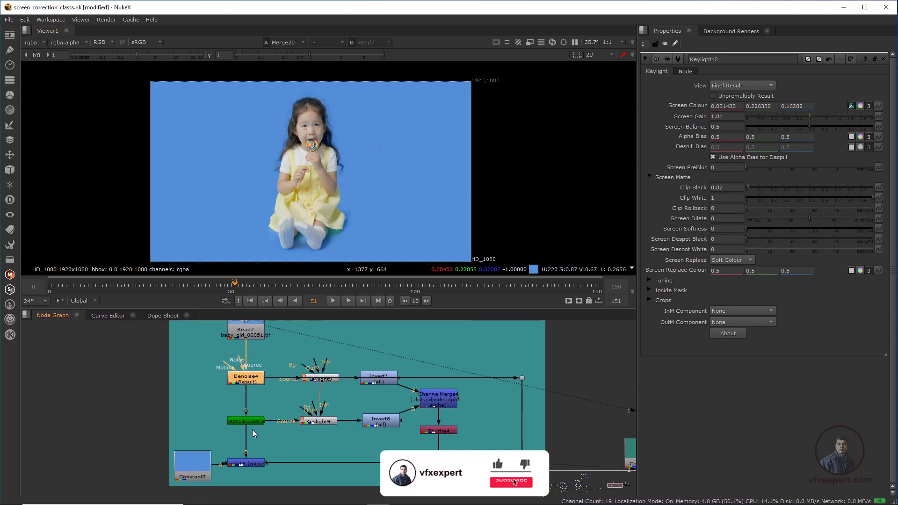
click(252, 423)
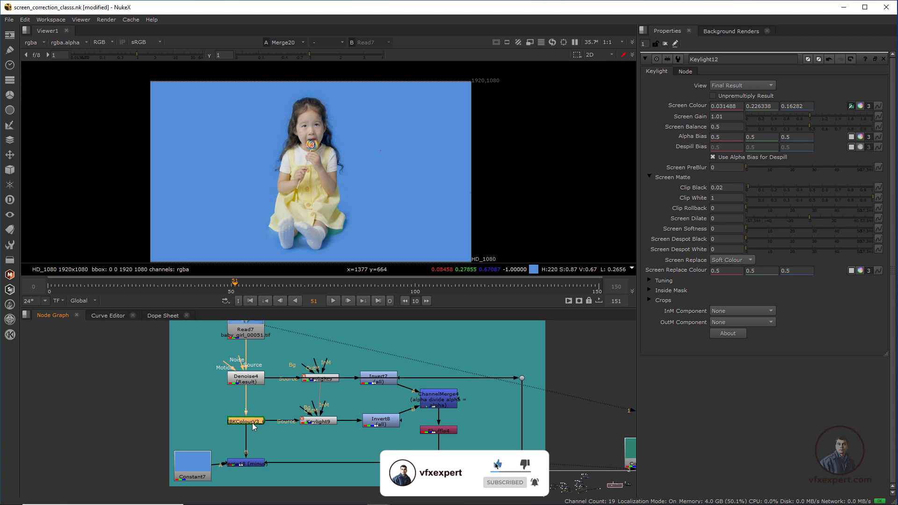
key(1)
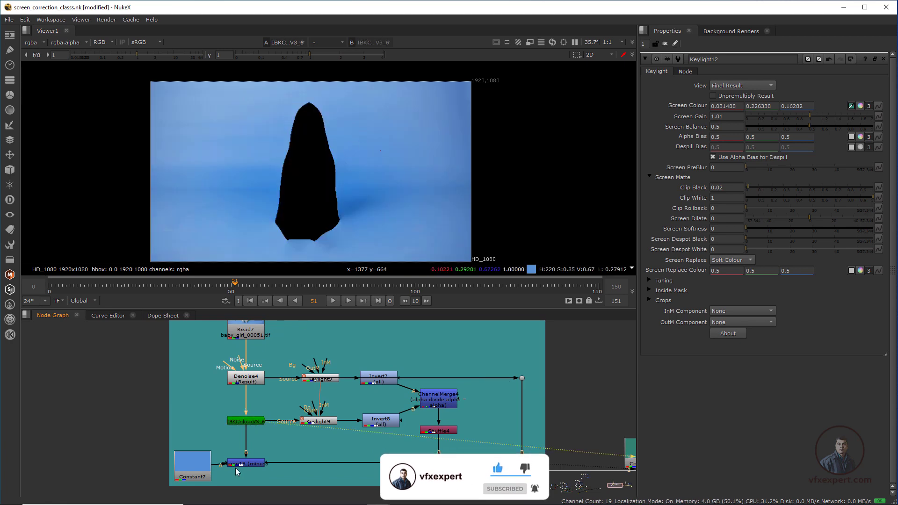
View the minus Merge that takes the difference between the blue Constant and the clean plate.
middle_drag(232, 467, 232, 459)
drag(232, 458, 246, 464)
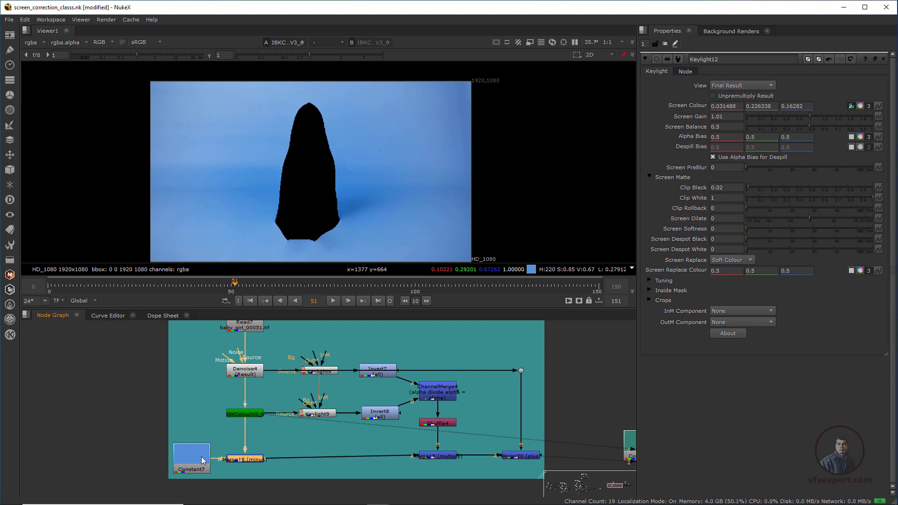
key(1)
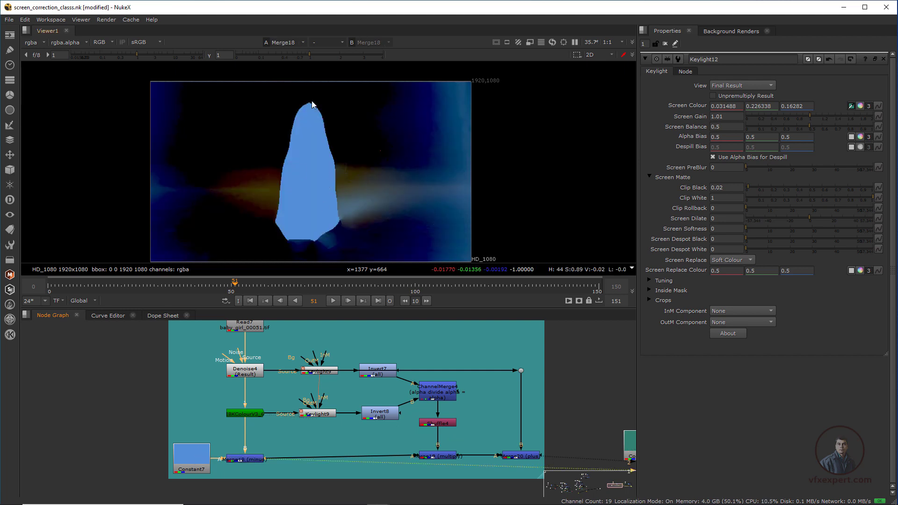
View the girl's divided matte at the Shuffle node below the ChannelMerge.
middle_drag(325, 370, 307, 391)
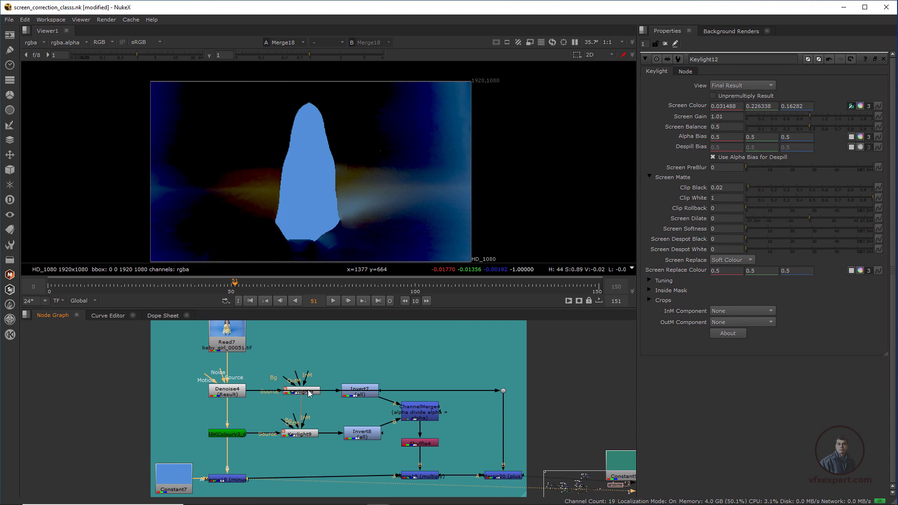
click(421, 443)
key(1)
middle_drag(424, 434, 379, 456)
scroll(393, 418, up, 1)
scroll(372, 410, up, 1)
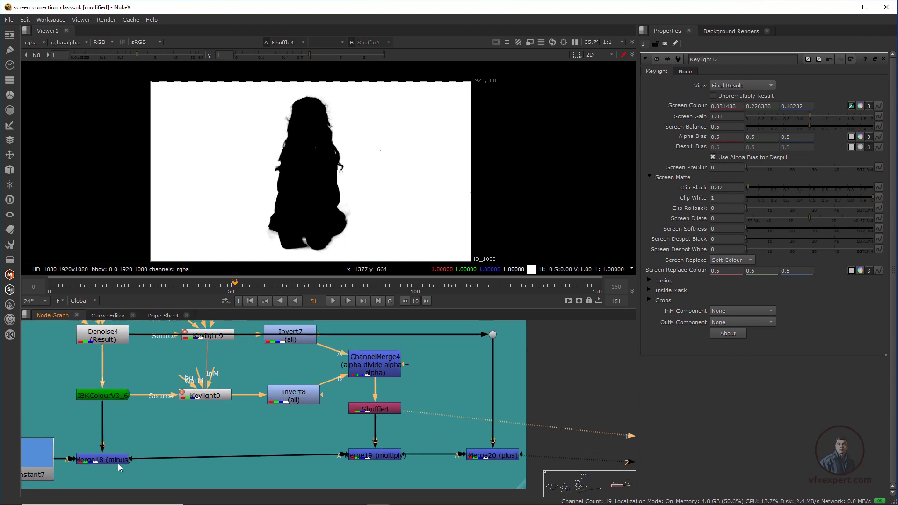
View the multiply Merge that combines the blue-screen difference with the shuffled matte.
click(377, 456)
key(1)
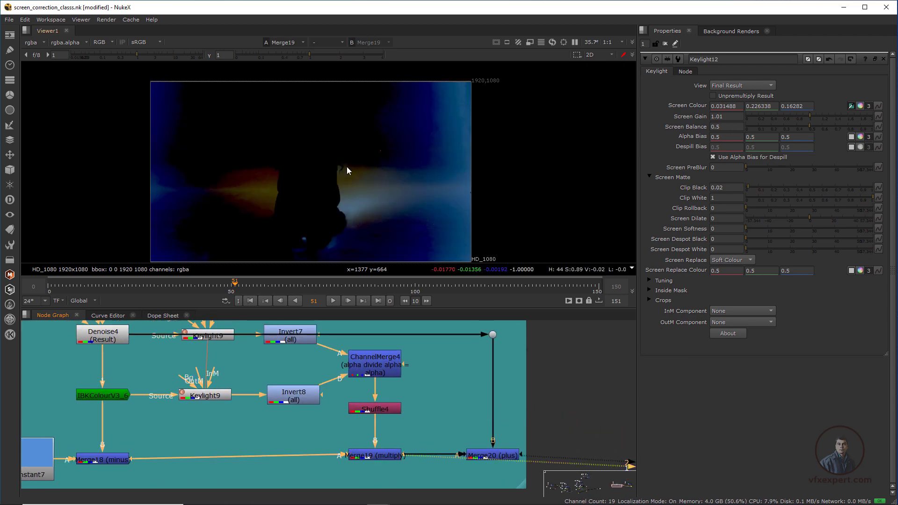
scroll(355, 431, down, 2)
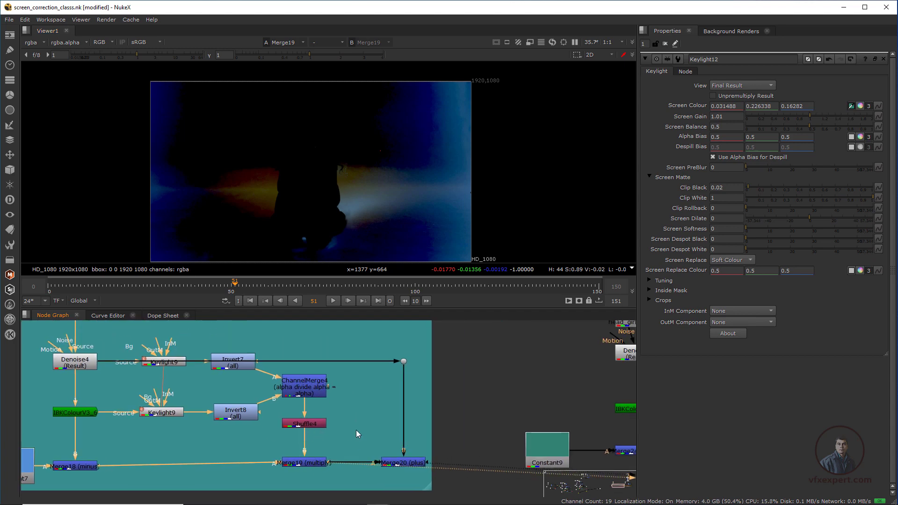
middle_drag(315, 397, 326, 402)
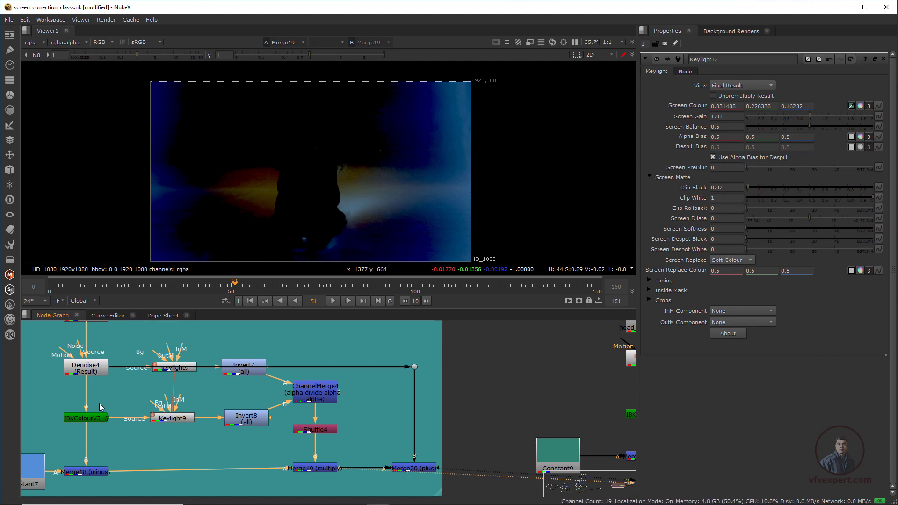
View the blue-screen setup's plus Merge again and check the evened-out blue beside the girl.
click(412, 470)
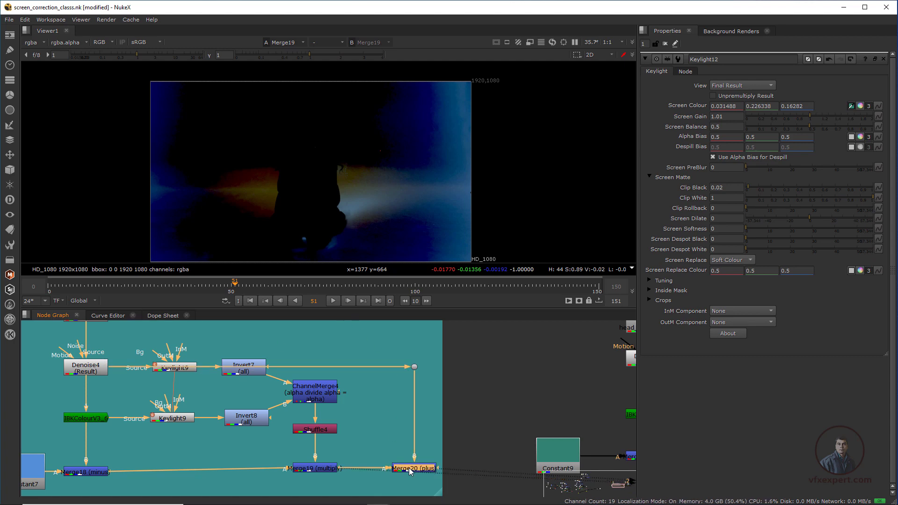
key(1)
scroll(381, 168, up, 2)
scroll(381, 168, down, 3)
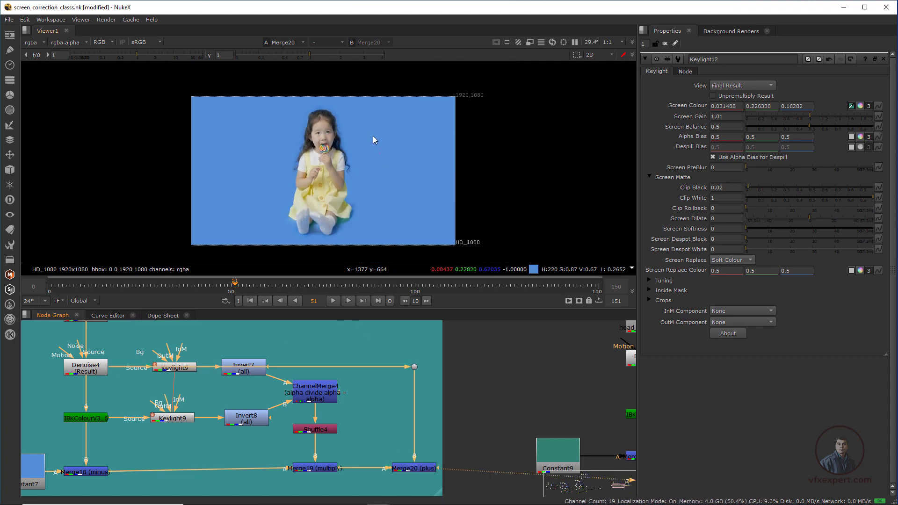
drag(382, 154, 410, 217)
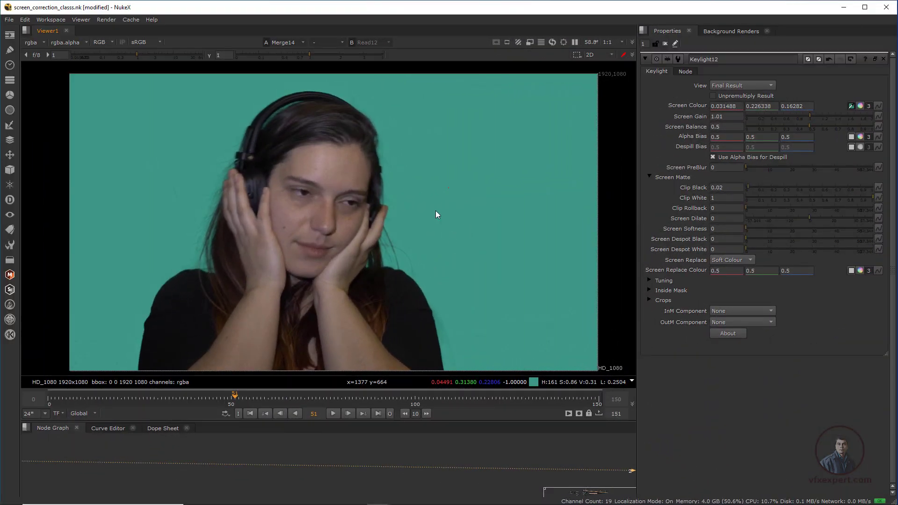
Compare the woman's window-background composite with her original green-screen Read, up close at the hair, by alternating the viewer inputs.
key(2)
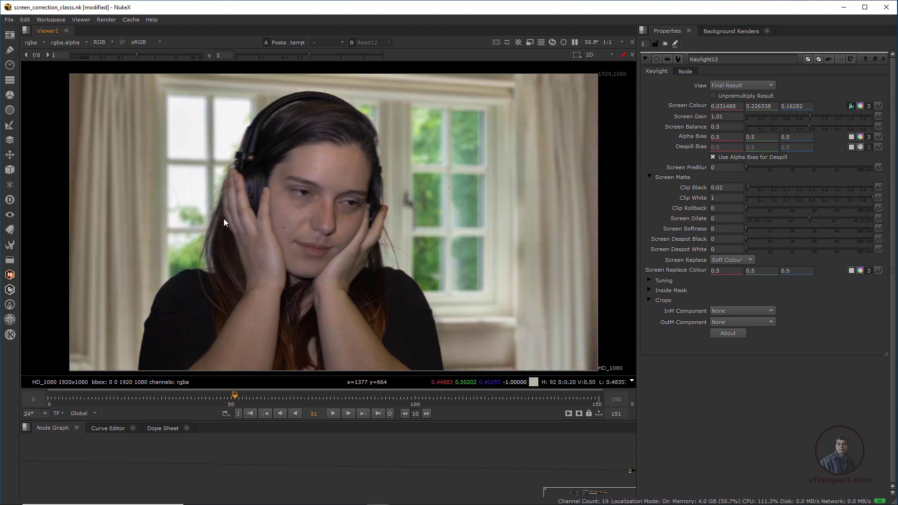
scroll(223, 231, up, 4)
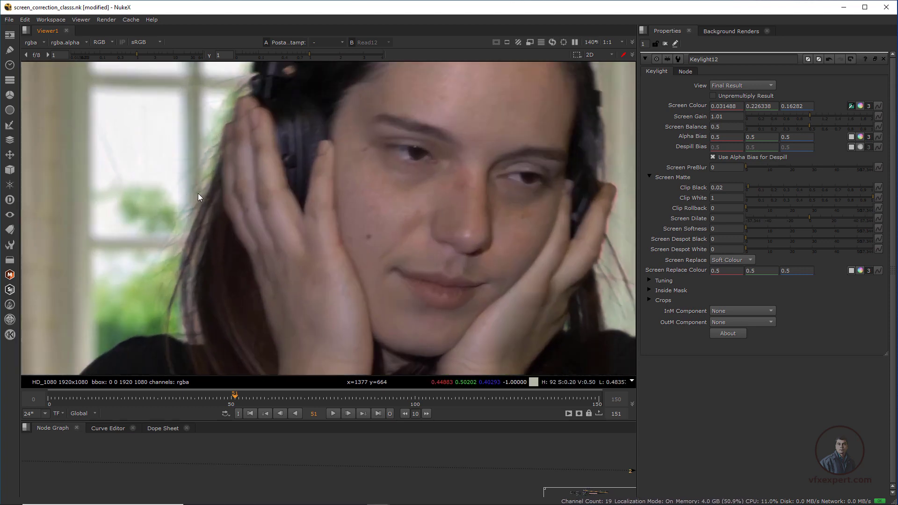
key(2)
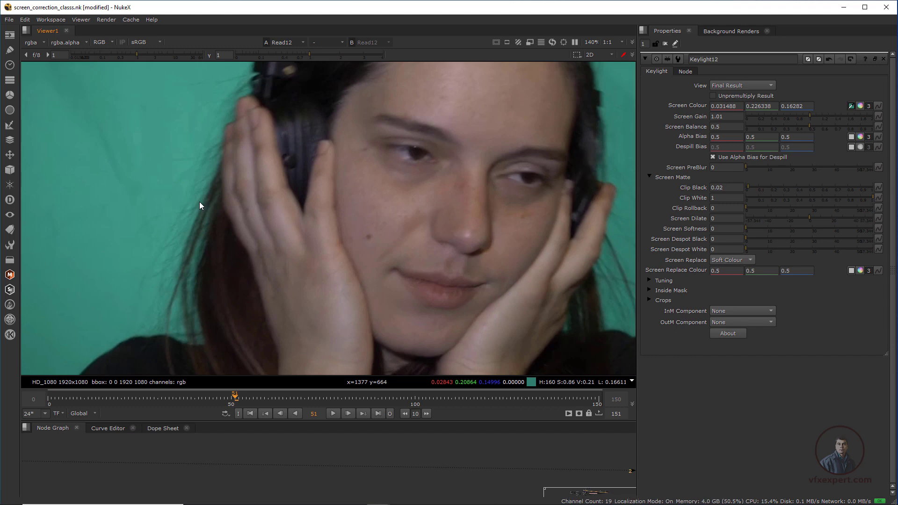
key(1)
key(2)
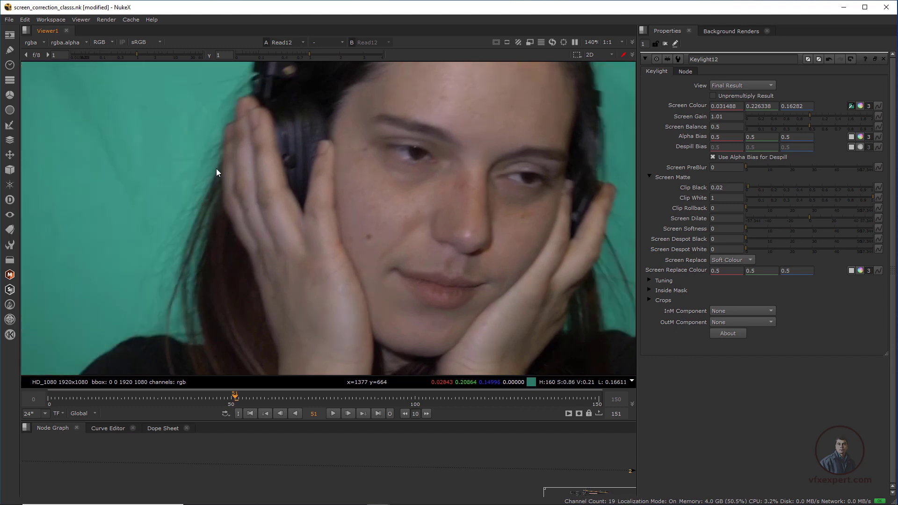
key(1)
key(2)
key(1)
key(2)
key(1)
Examine the full-frame composite of the woman in front of the window with red curtains.
scroll(266, 199, down, 3)
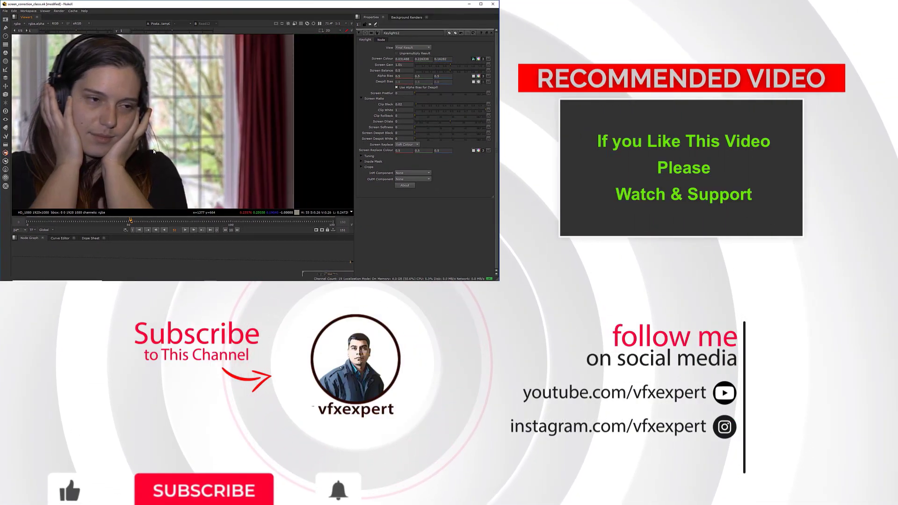
scroll(161, 137, down, 3)
scroll(184, 127, up, 2)
middle_drag(183, 157, 203, 150)
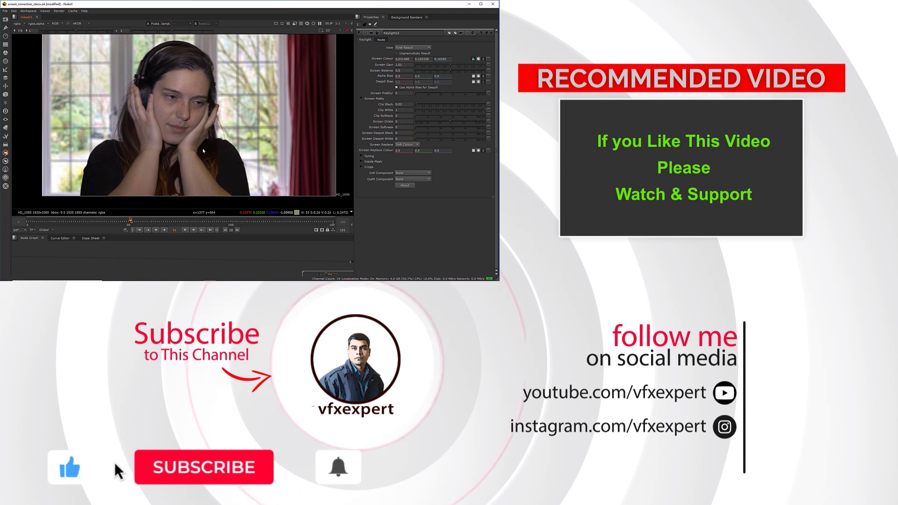